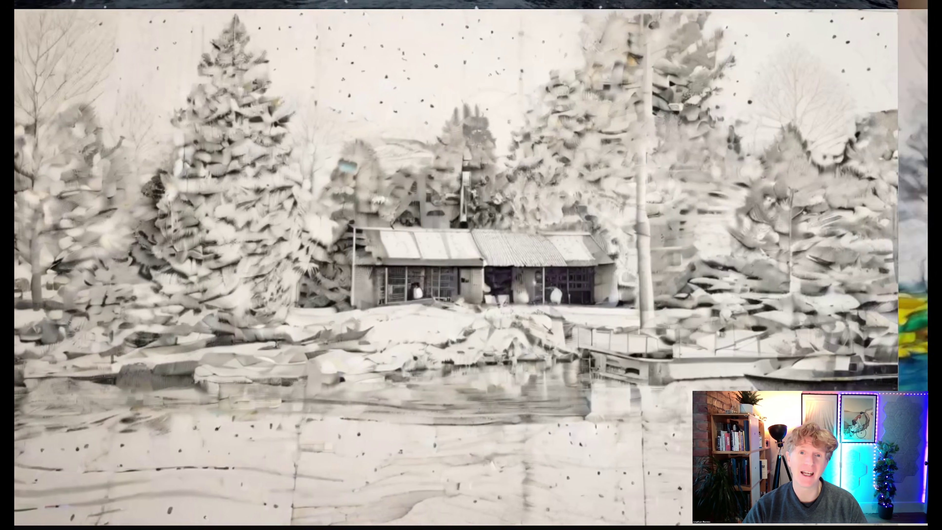
key(Right)
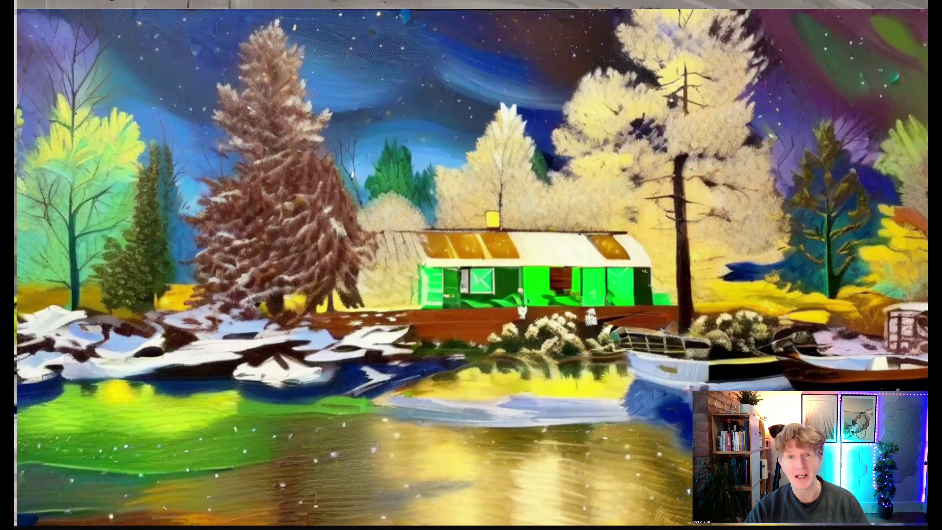
key(Right)
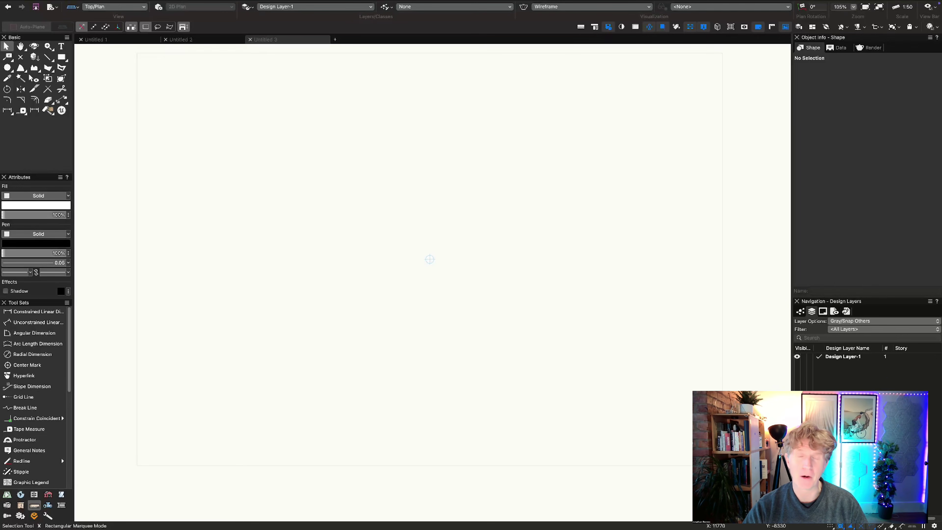
Step: Import the winter cabin JPEG image into the empty drawing as a bitmap with JPEG compression
drag(941, 187, 420, 262)
drag(263, 162, 531, 154)
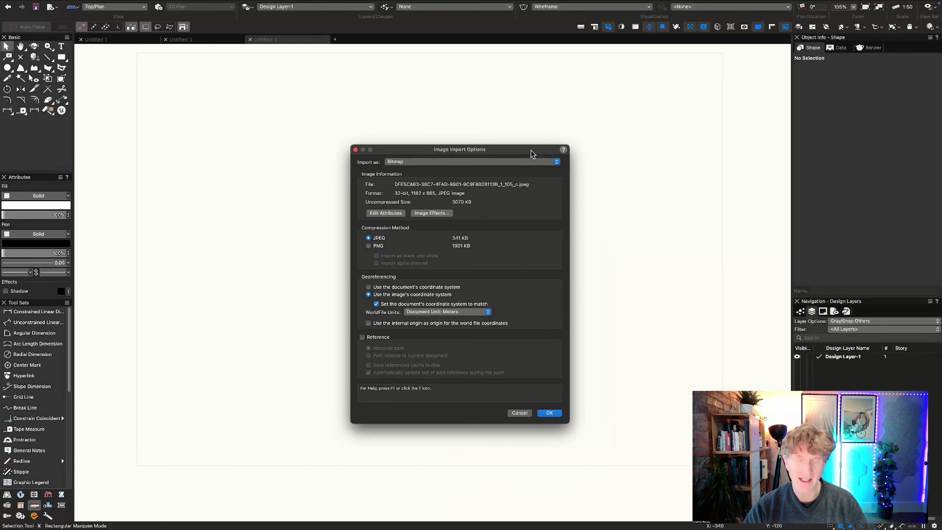
click(546, 414)
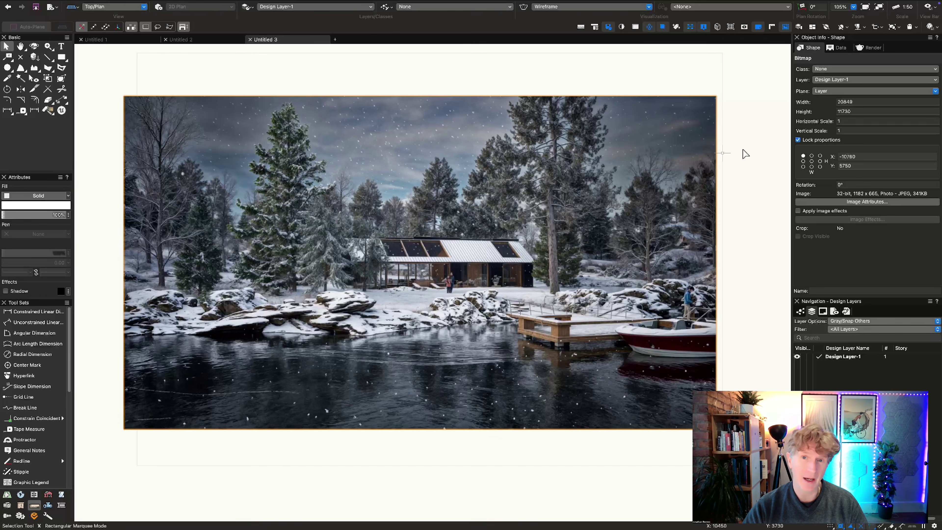
Step: Place the imported image's centre point at X 0, Y 0 and deselect it
click(811, 161)
drag(859, 167, 832, 156)
text(0)
key(Tab)
text(0)
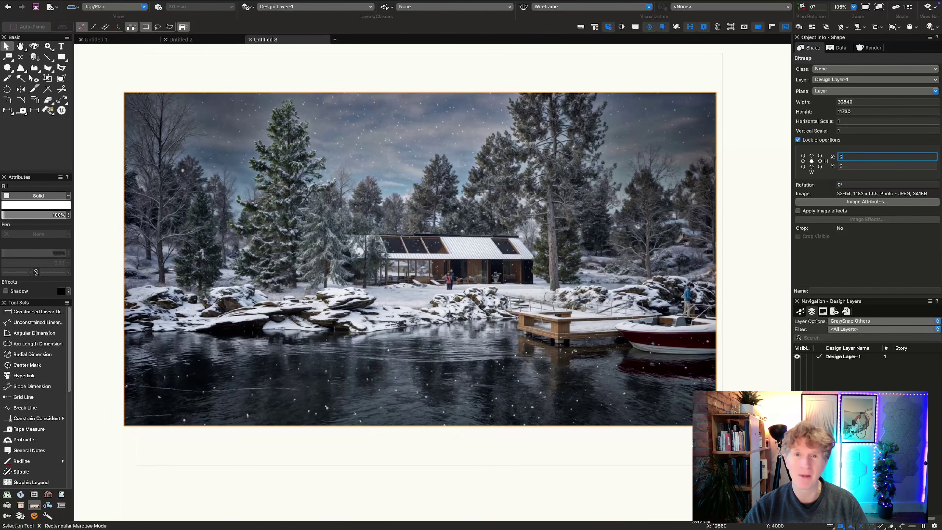
key(Return)
click(459, 89)
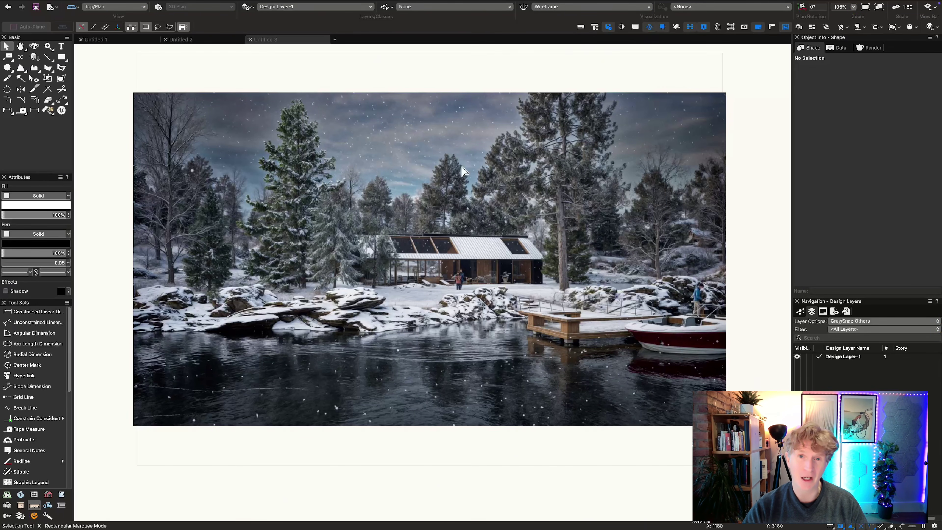
Step: Open the AI Visualizer for the selected cabin image and set it to generate from the Vectorworks image
click(238, 105)
click(119, 4)
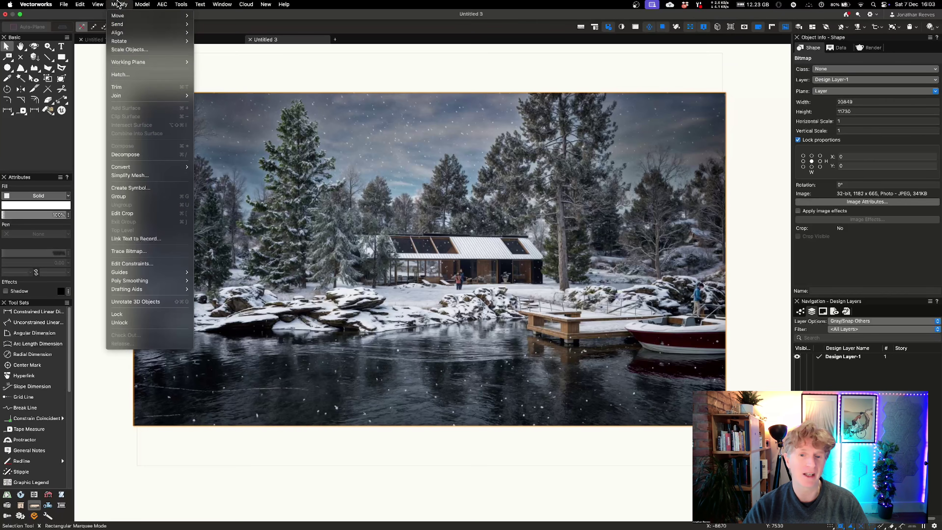
mouse_move(142, 4)
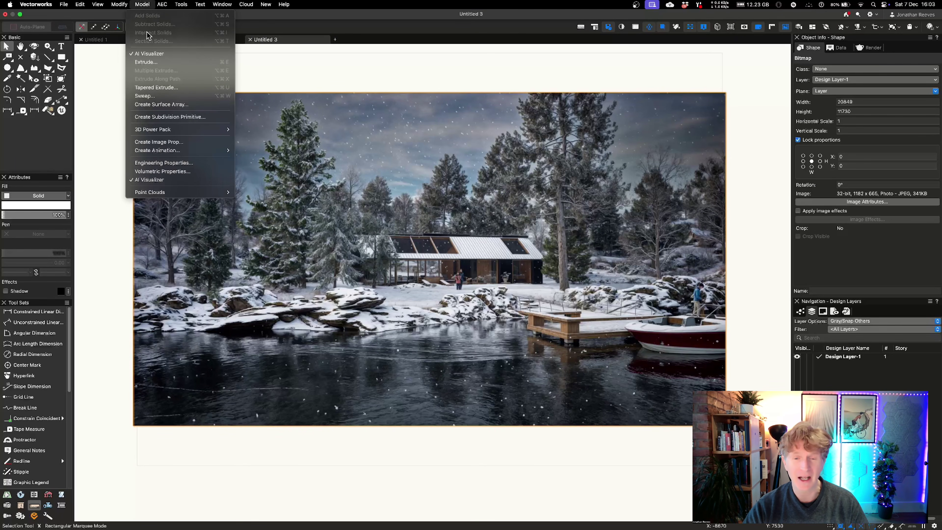
click(149, 53)
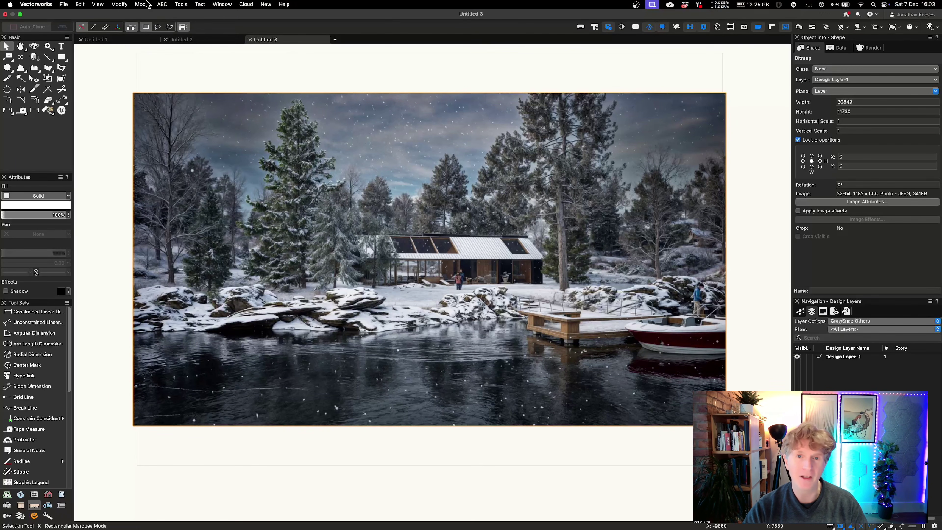
click(147, 4)
click(156, 55)
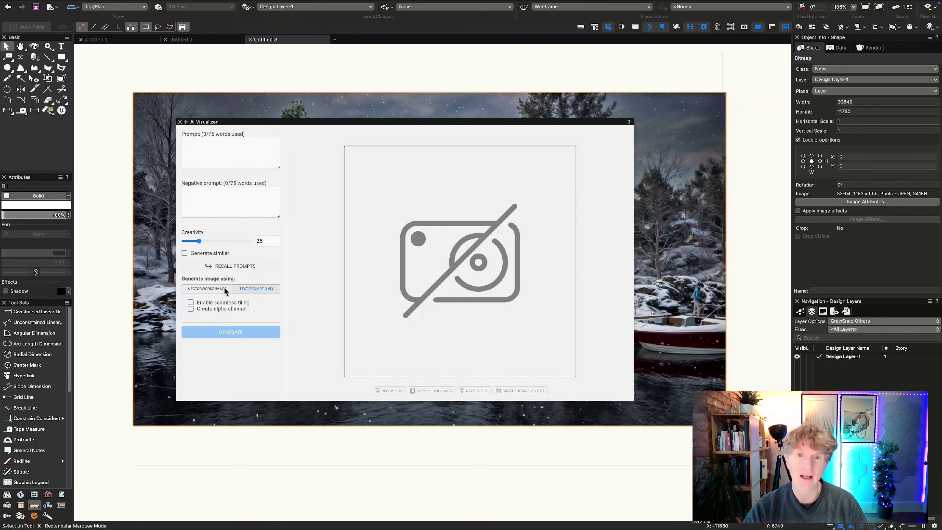
click(211, 151)
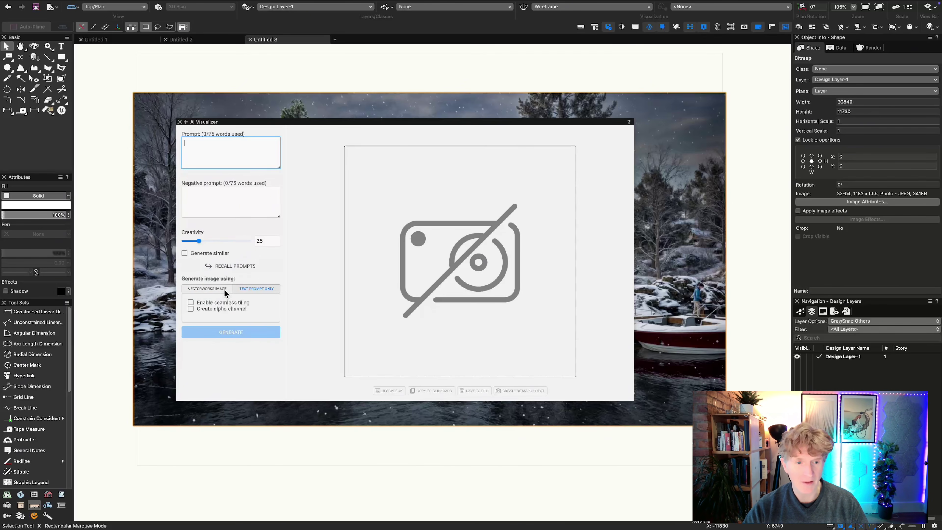
click(207, 289)
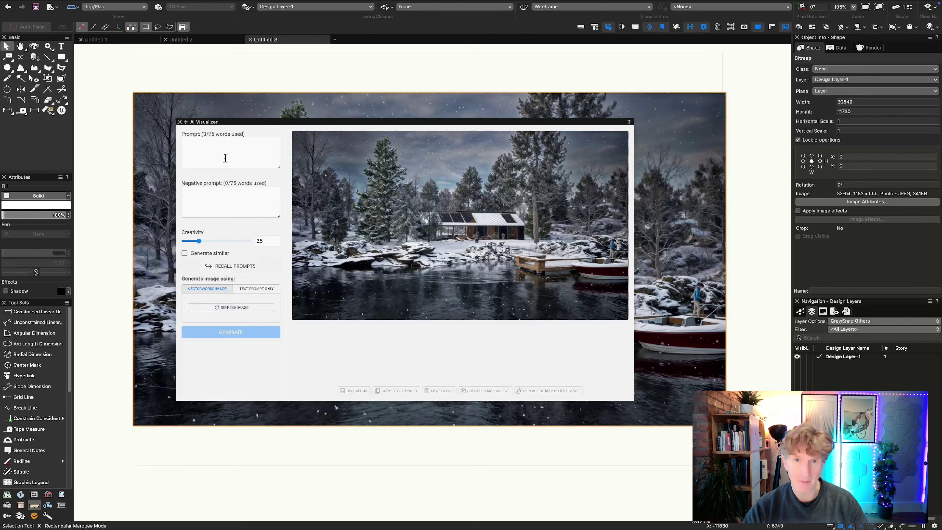
Step: Generate an image from the prompt "architectural style lose hand pencil sketch" at the existing creativity setting
click(225, 158)
text(archi)
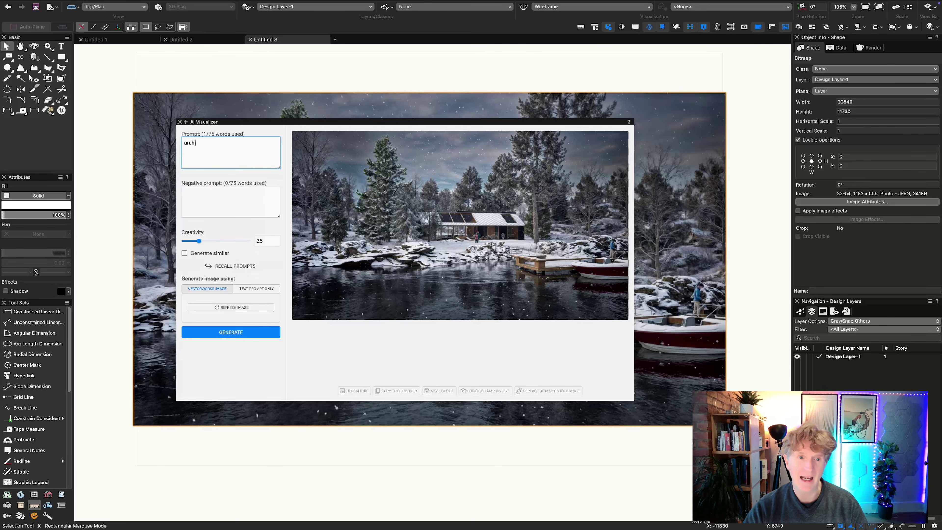
text(tectural style lose hand ppoe)
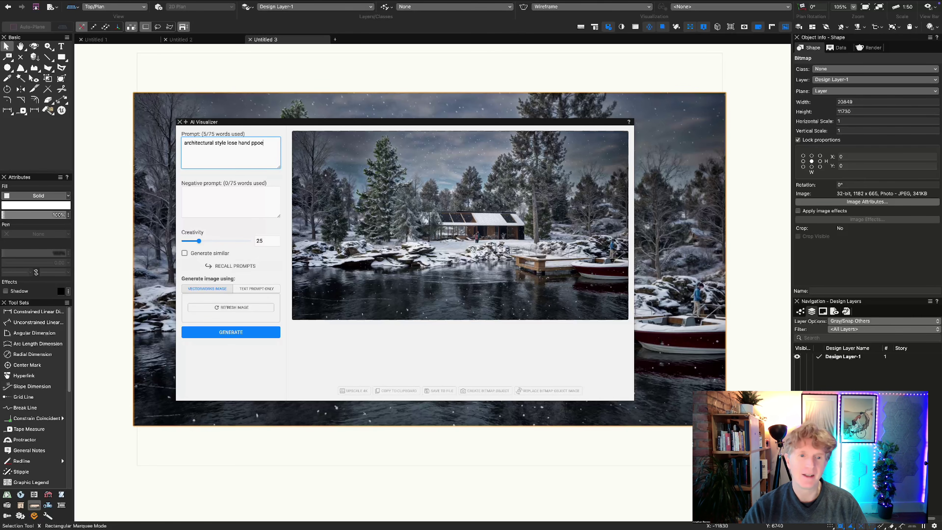
text(ncil sketch)
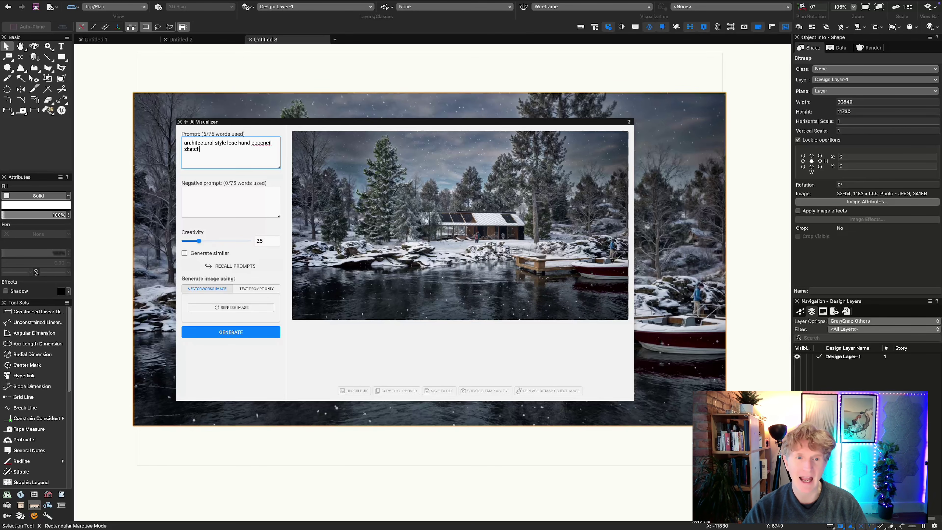
right_click(255, 143)
click(225, 185)
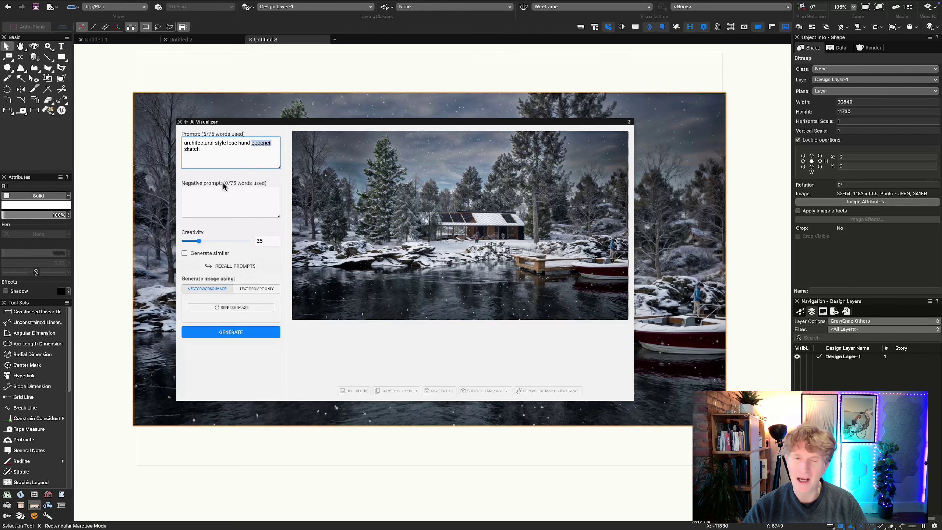
text(pencil)
click(232, 333)
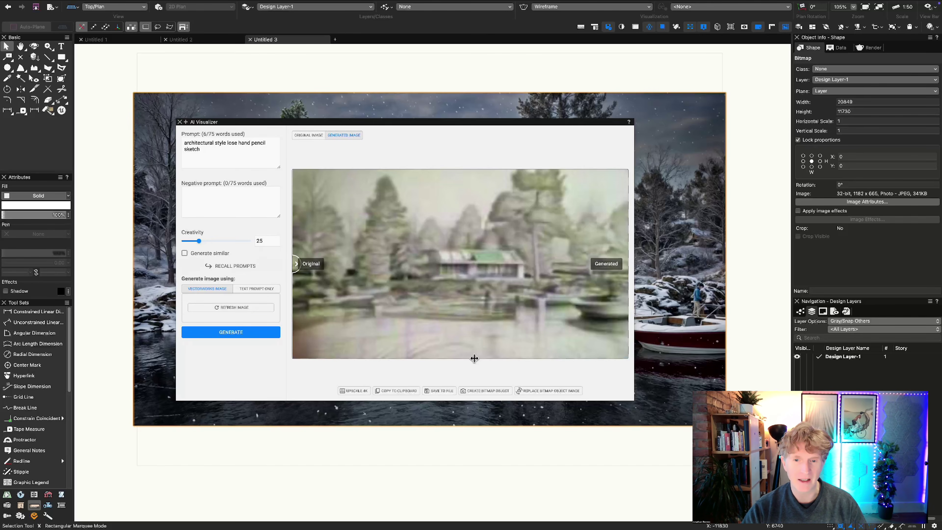
Step: Upscale the generated pencil sketch, create a bitmap object from it in the drawing, and move the AI Visualizer aside
click(356, 392)
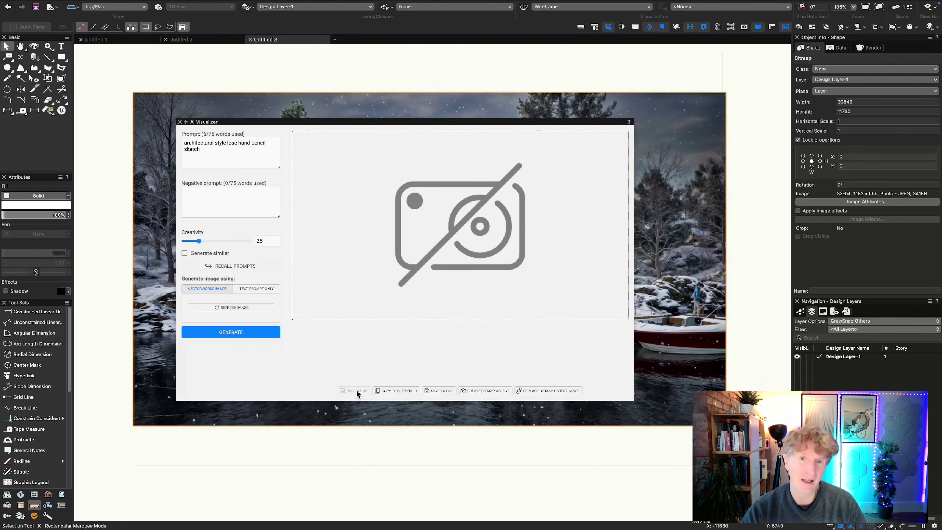
click(486, 390)
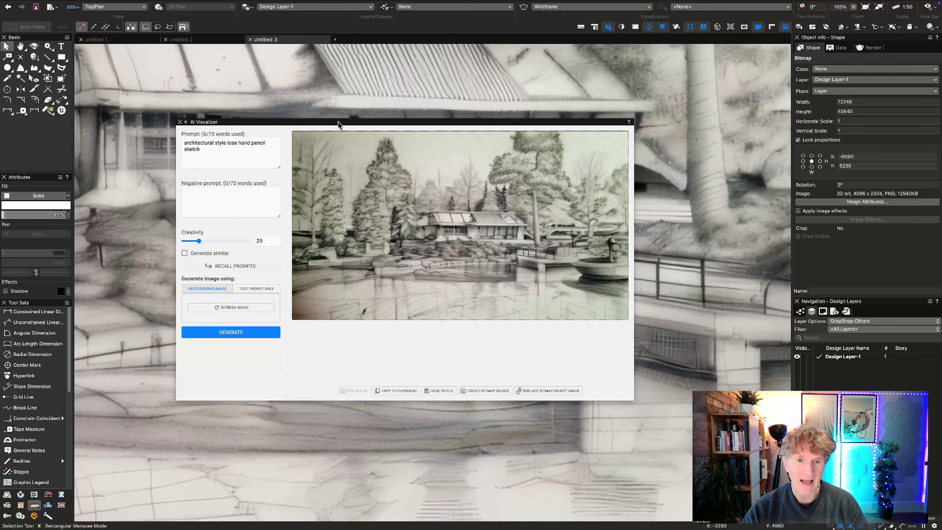
drag(338, 121, 941, 127)
Step: Scale the pencil sketch bitmap down to about 20850 by 11728 so it exactly covers the original image
scroll(548, 248, down, 3)
scroll(549, 252, down, 5)
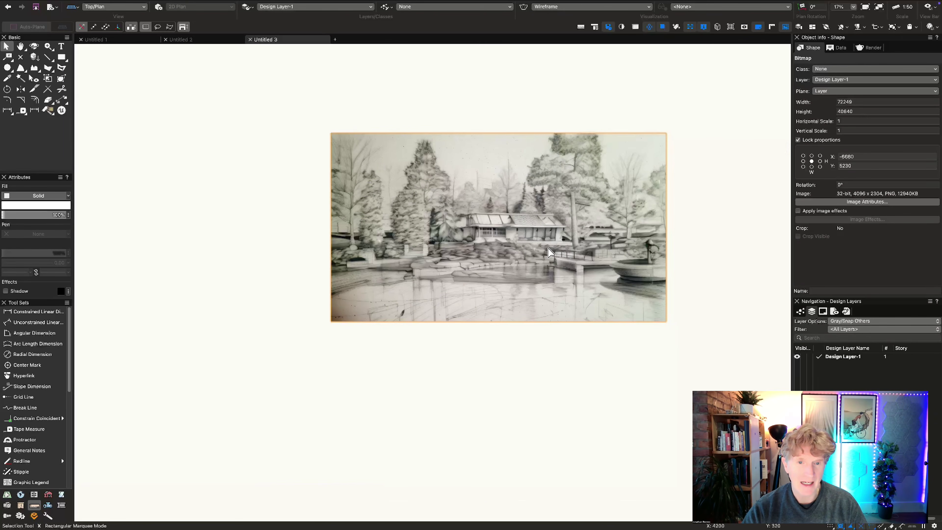
click(348, 126)
click(344, 144)
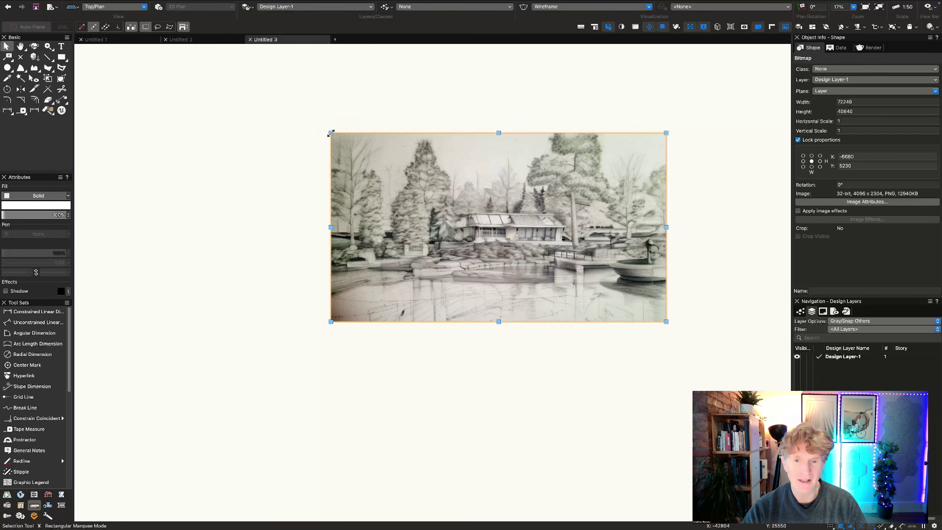
mouse_move(331, 133)
mouse_down()
mouse_move(555, 256)
mouse_move(392, 159)
mouse_up()
scroll(545, 269, up, 3)
mouse_move(662, 308)
mouse_down()
mouse_move(580, 254)
mouse_move(652, 306)
mouse_up()
scroll(580, 254, up, 2)
scroll(564, 272, up, 3)
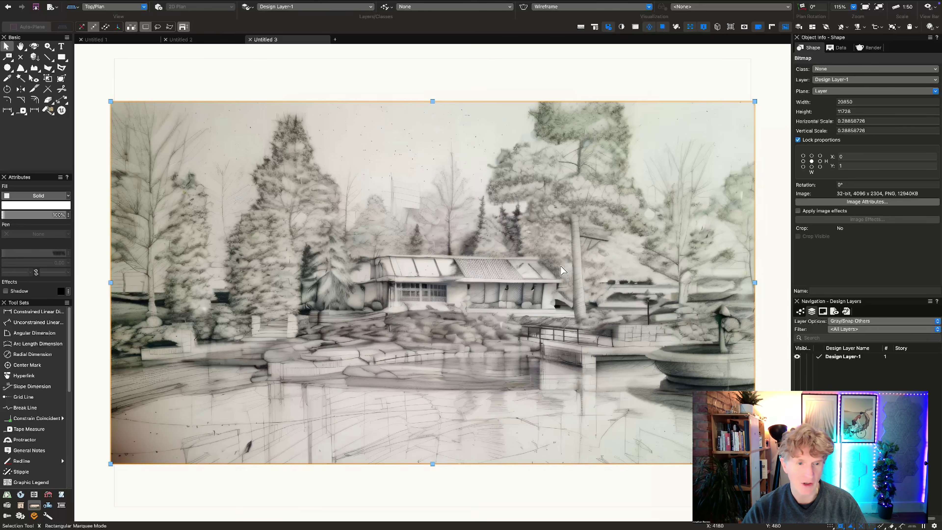
Step: Lower the pencil sketch's opacity to compare it with the photo beneath, and move it to the left of the original image
mouse_move(46, 216)
mouse_down()
mouse_move(21, 216)
mouse_move(32, 216)
mouse_up()
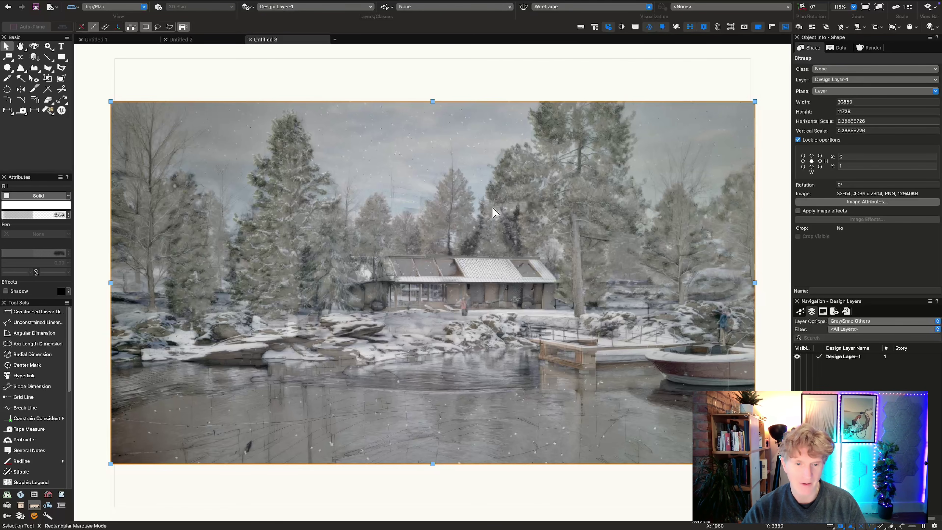
scroll(454, 245, down, 5)
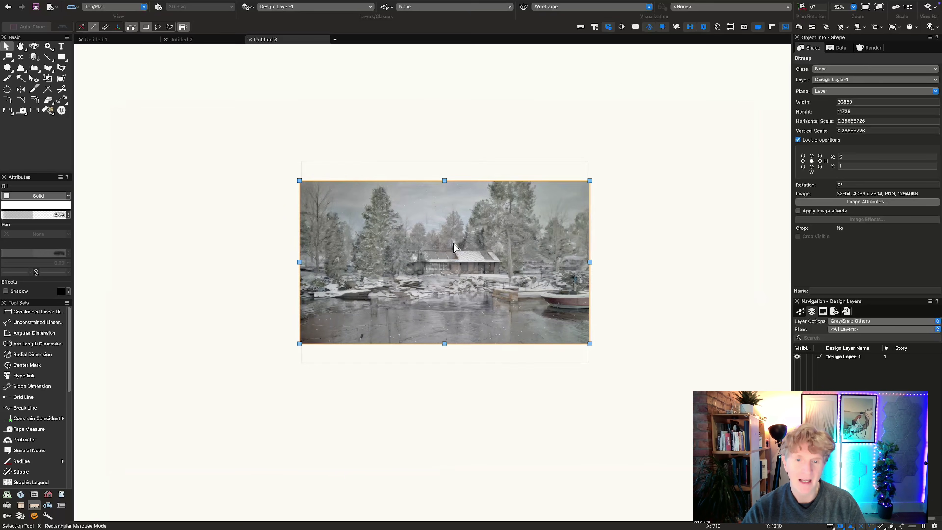
click(540, 350)
drag(590, 316, 288, 310)
click(369, 157)
Step: Select the original cabin image, fit it to the view, and refresh it as the AI Visualizer's source image
click(395, 201)
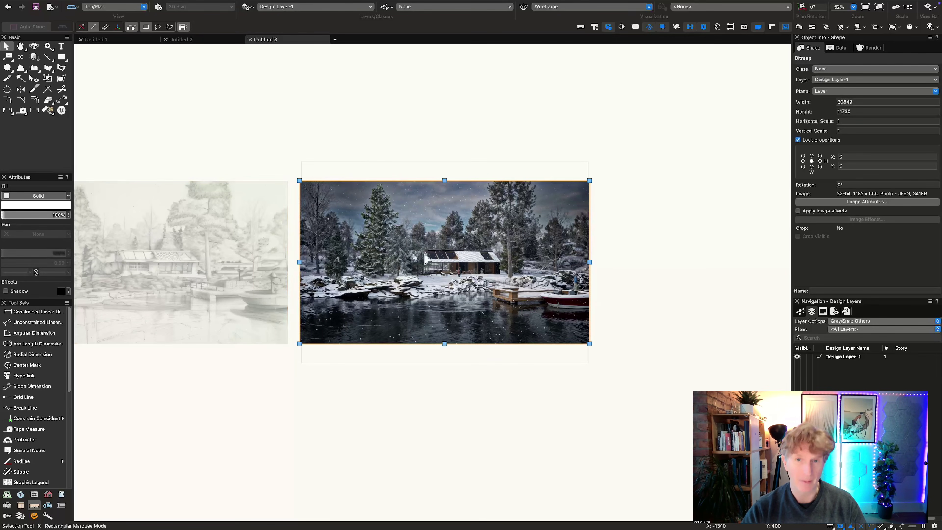
key(ctrl+4)
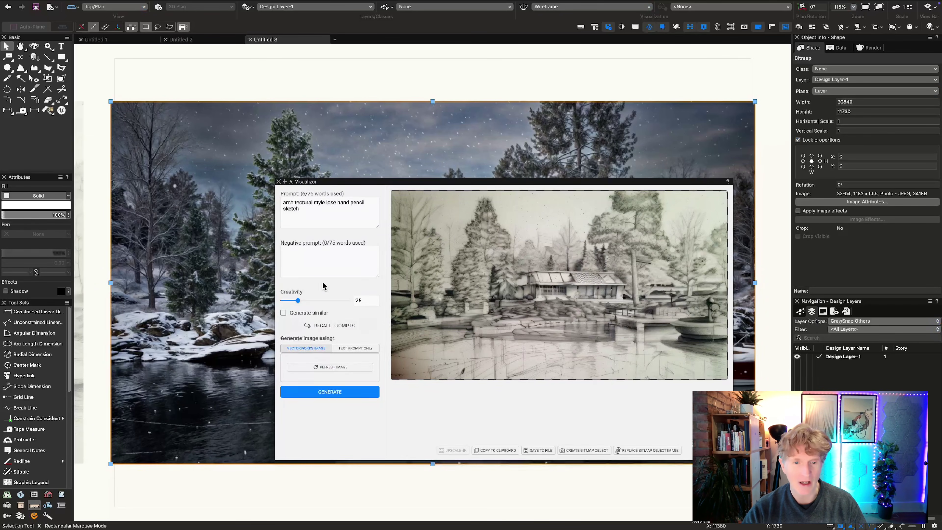
click(317, 367)
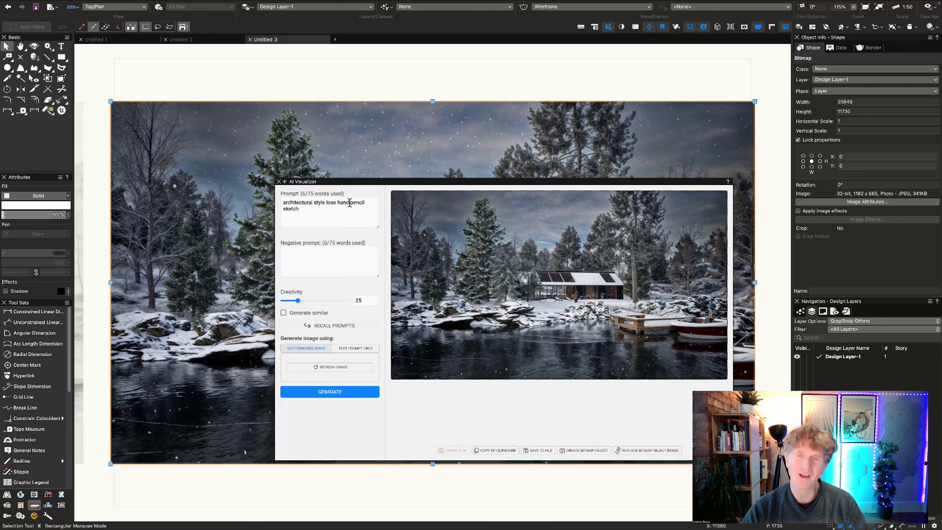
Step: Change the prompt to "architectural style accurate hand black ink sketch" and reduce the creativity to 11
double_click(331, 202)
text(a)
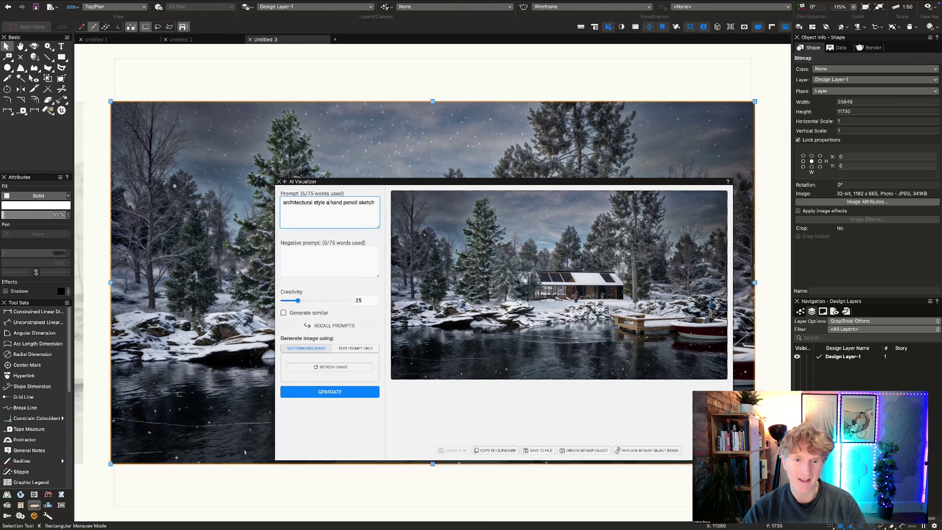
text(ccurate)
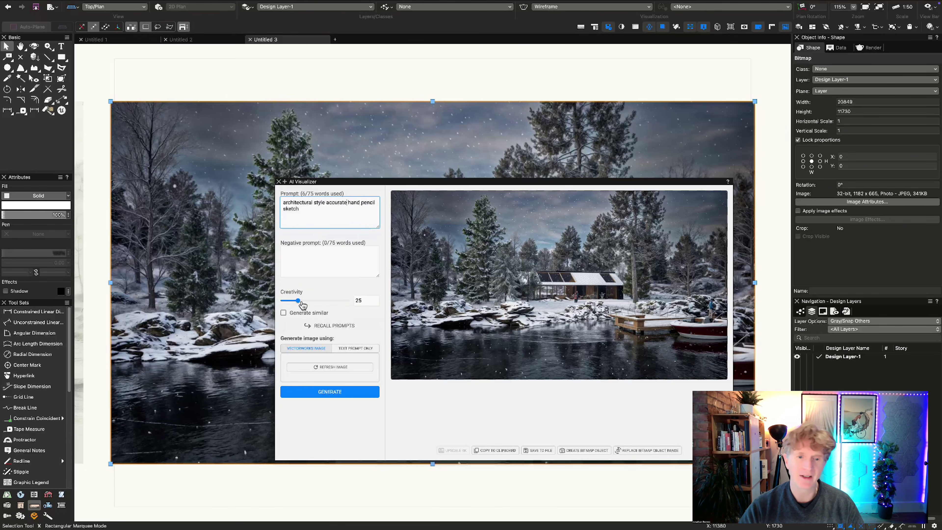
drag(302, 304, 288, 303)
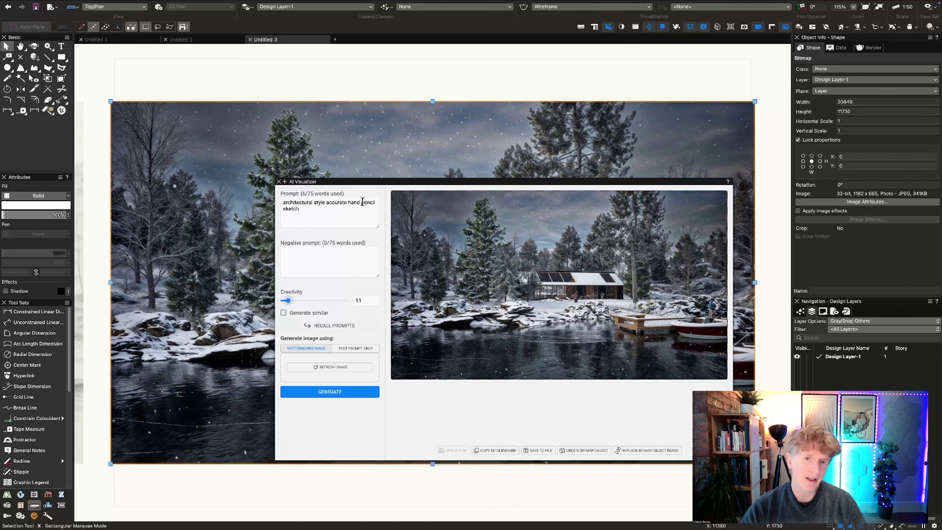
drag(362, 202, 371, 200)
text(ink)
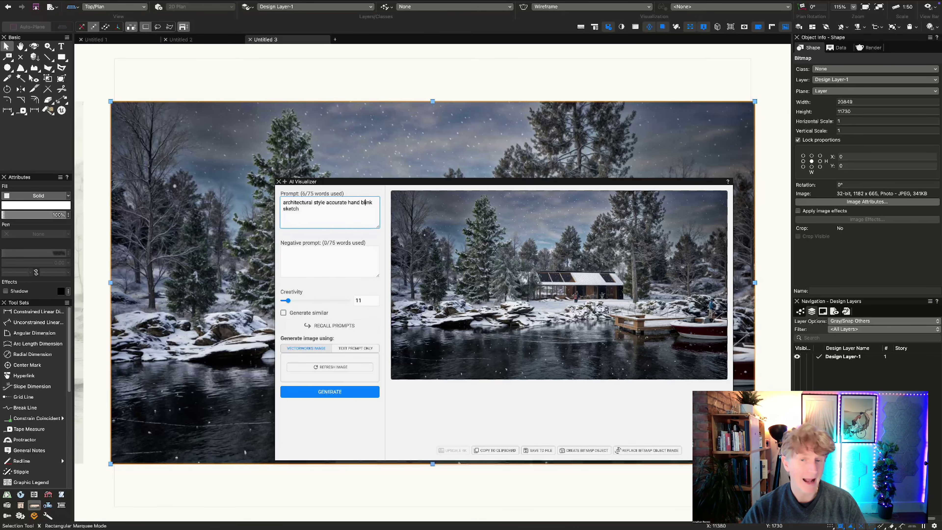
text(lack)
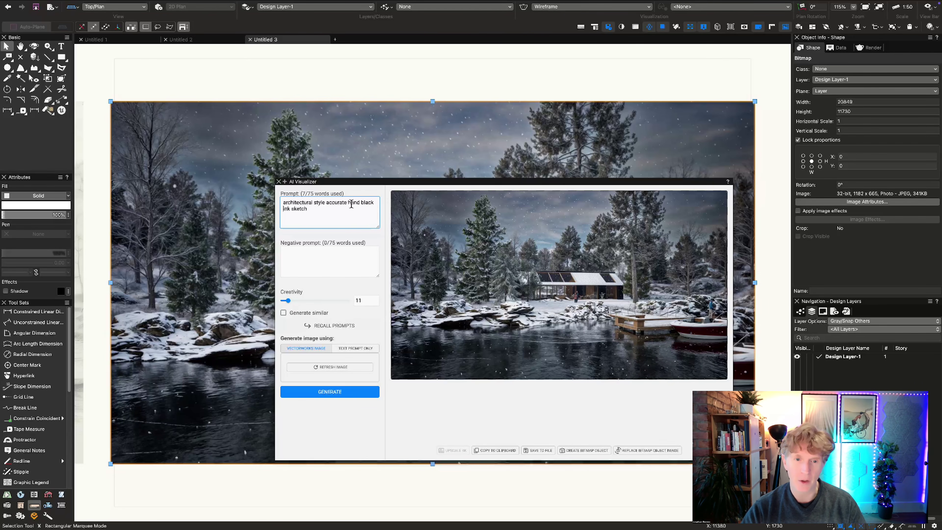
Step: Reorder the prompt wording to "architectural style sketch, accurate hand black ink"
double_click(296, 209)
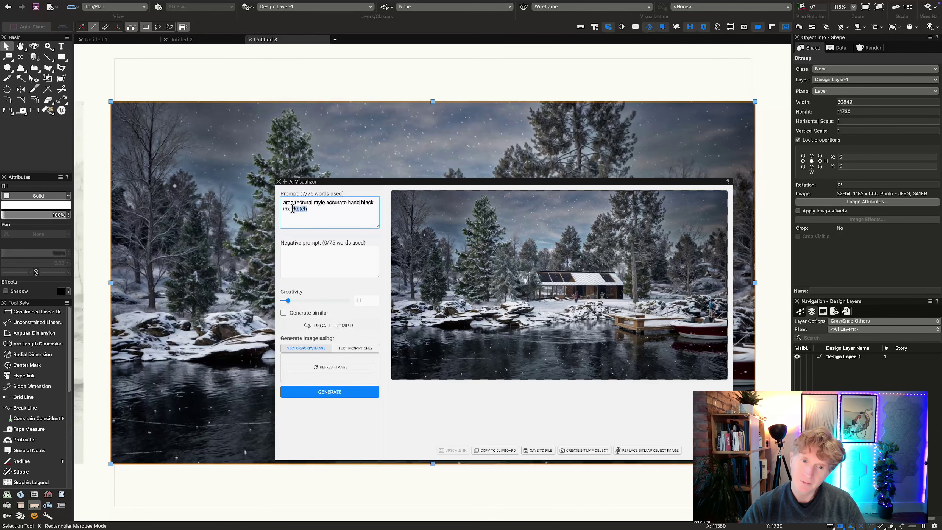
key(BackSpace)
text(sketch)
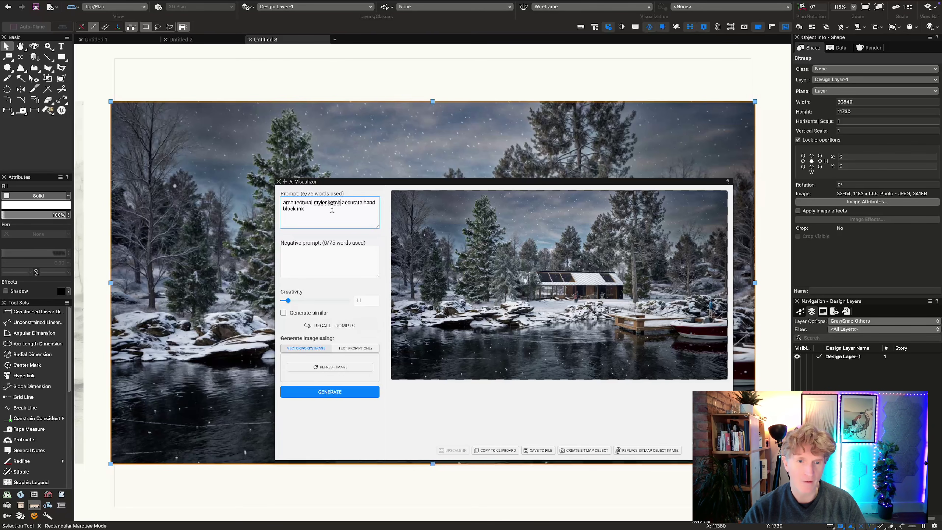
text(,)
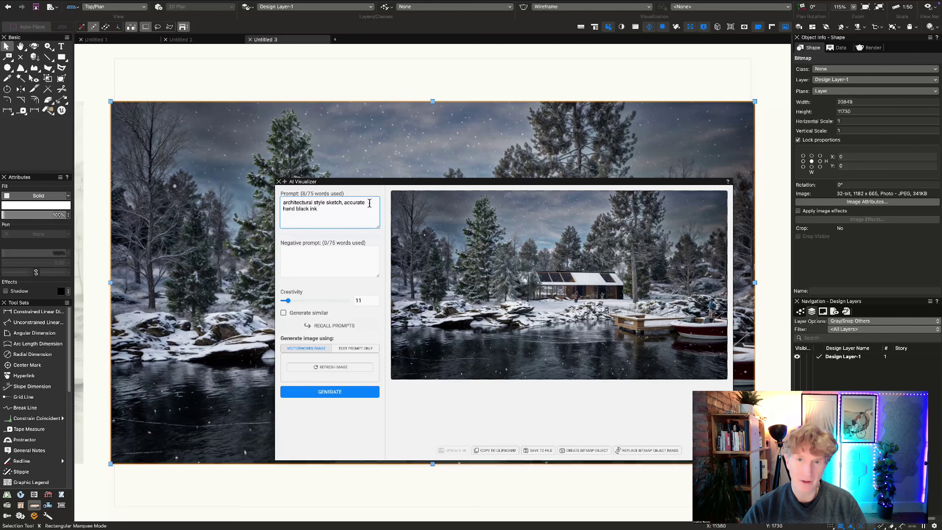
Step: Change the prompt to "architectural style sketch, accurate, black ink"
double_click(294, 209)
key(BackSpace)
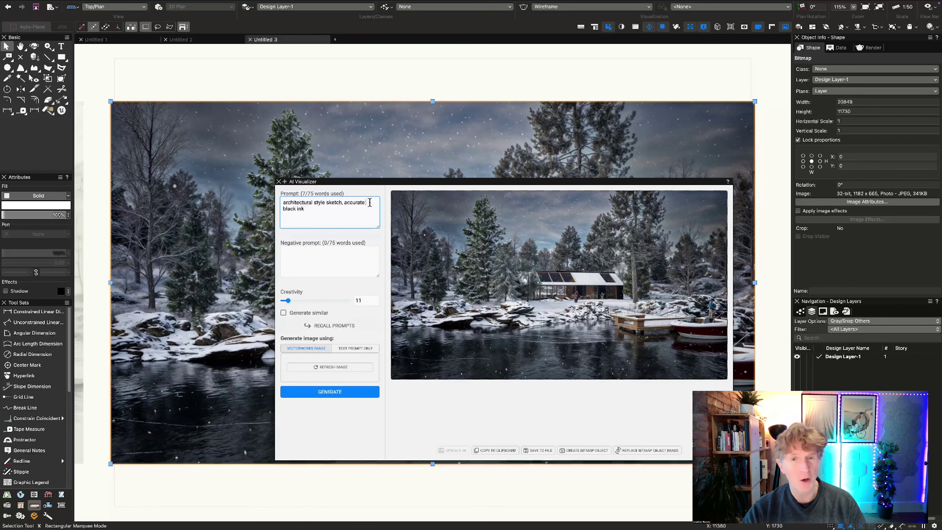
text(,)
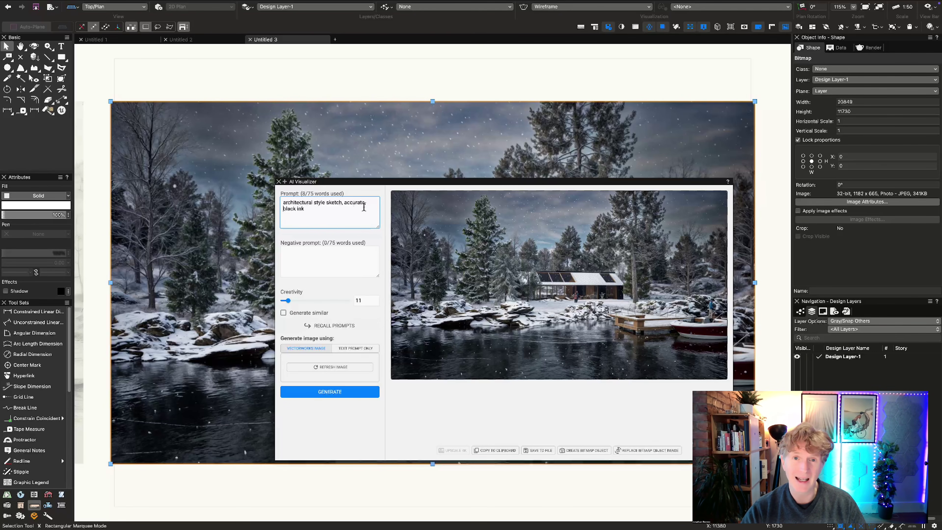
Step: Reduce the creativity to 10 and generate the ink sketch from the cabin image
click(289, 301)
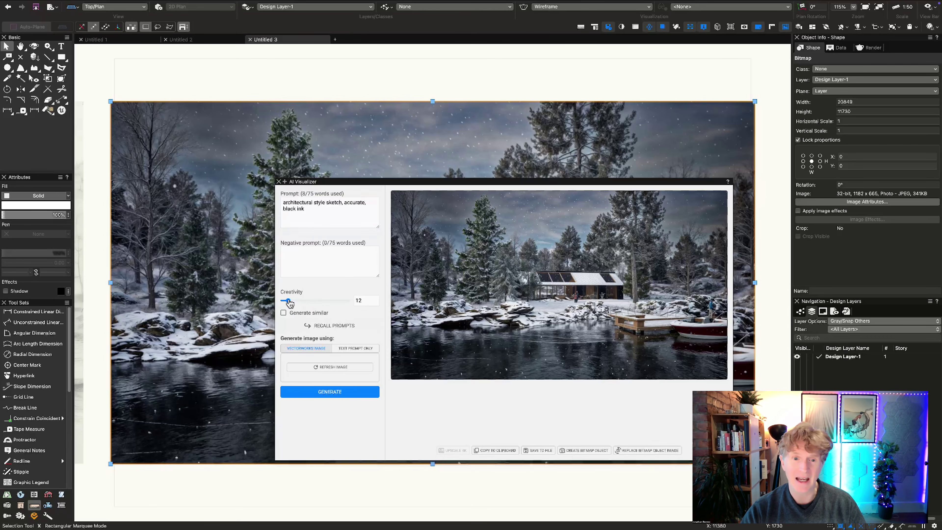
drag(289, 301, 287, 301)
click(313, 392)
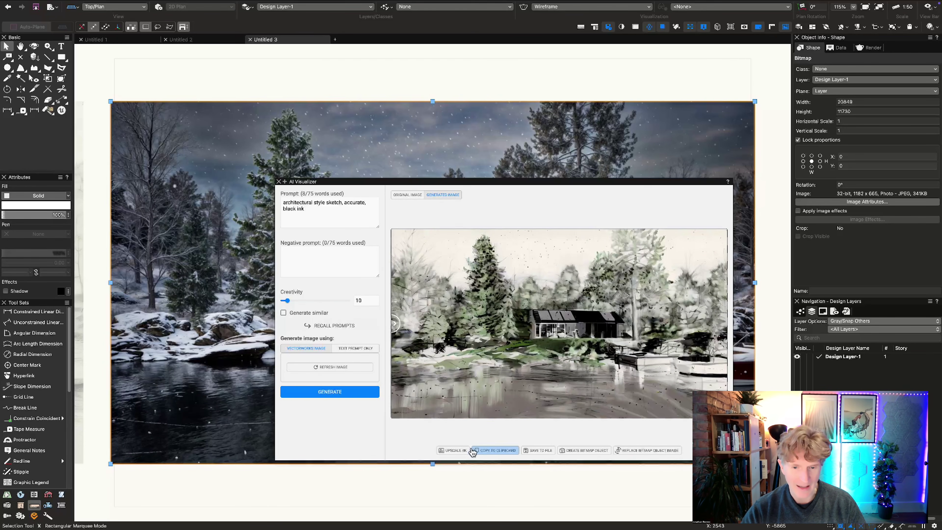
Step: Create a bitmap object from the generated ink sketch and scale it to cover the original cabin image exactly
click(584, 450)
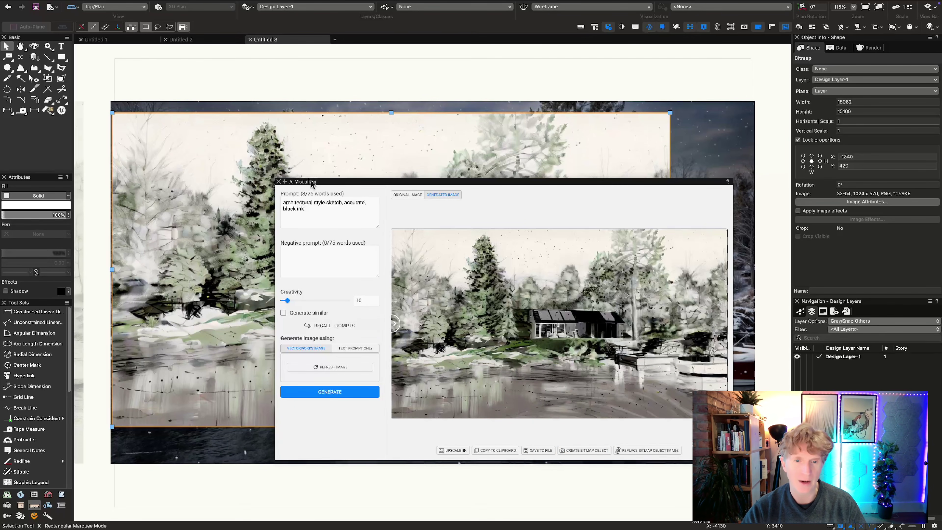
click(279, 181)
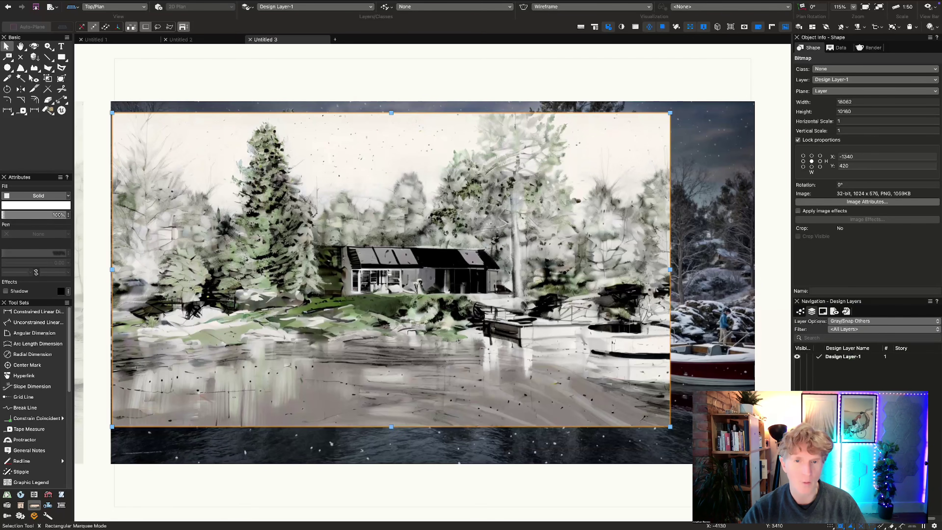
click(137, 124)
mouse_move(138, 129)
mouse_down()
mouse_move(147, 74)
mouse_move(114, 86)
mouse_move(111, 101)
mouse_up()
drag(668, 415, 754, 464)
Step: Fade the ink sketch to compare it with the photo, restore its opacity to 100%, and place it flush right of the original
drag(64, 215, 34, 215)
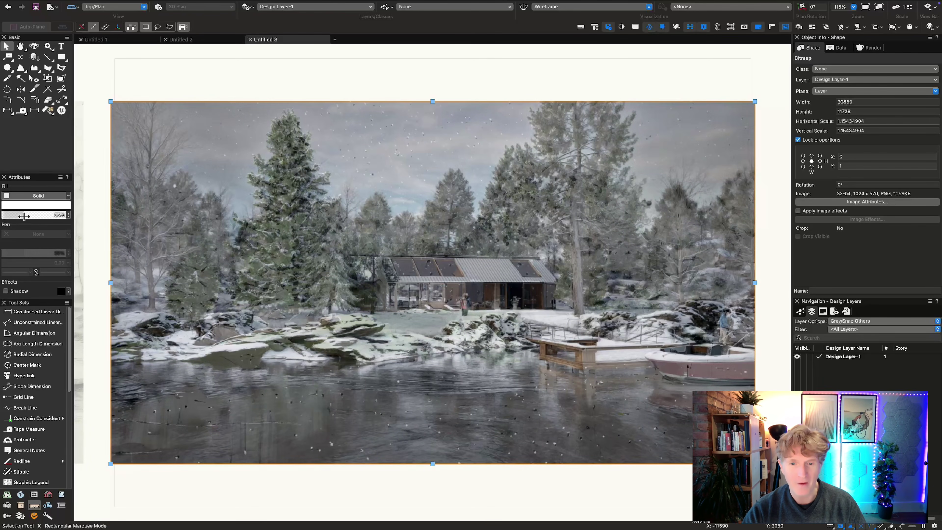
drag(24, 216, 85, 217)
scroll(162, 259, down, 3)
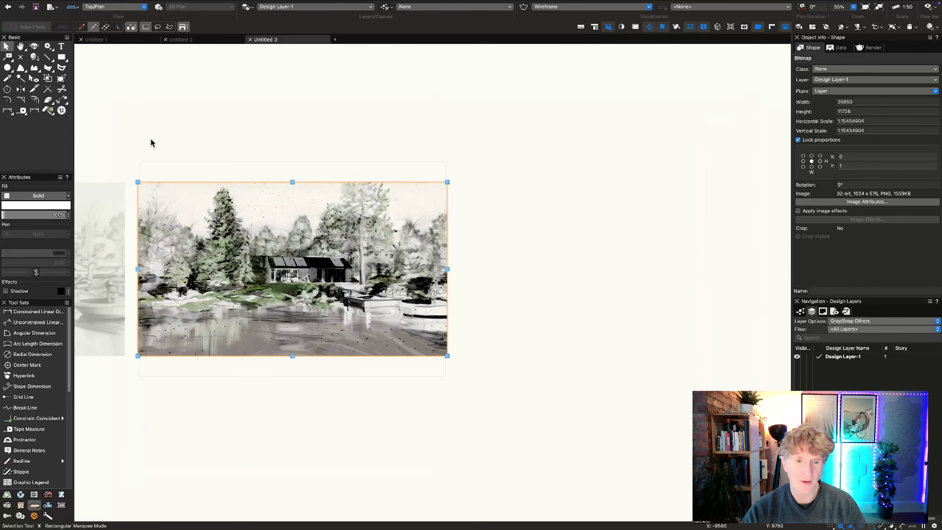
drag(139, 182, 448, 181)
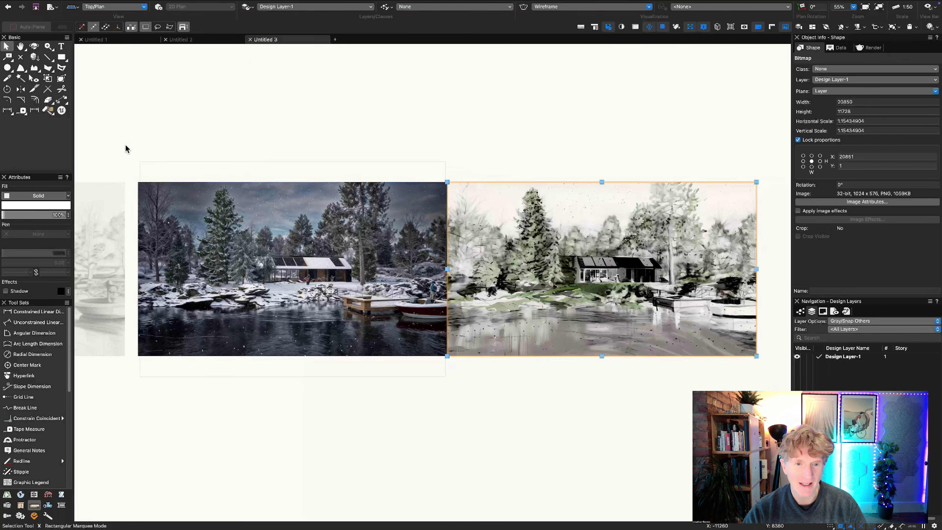
Step: Restore the pencil sketch's opacity to 100% and move it flush against the original image's left edge
scroll(126, 148, left, 5)
click(273, 201)
click(248, 143)
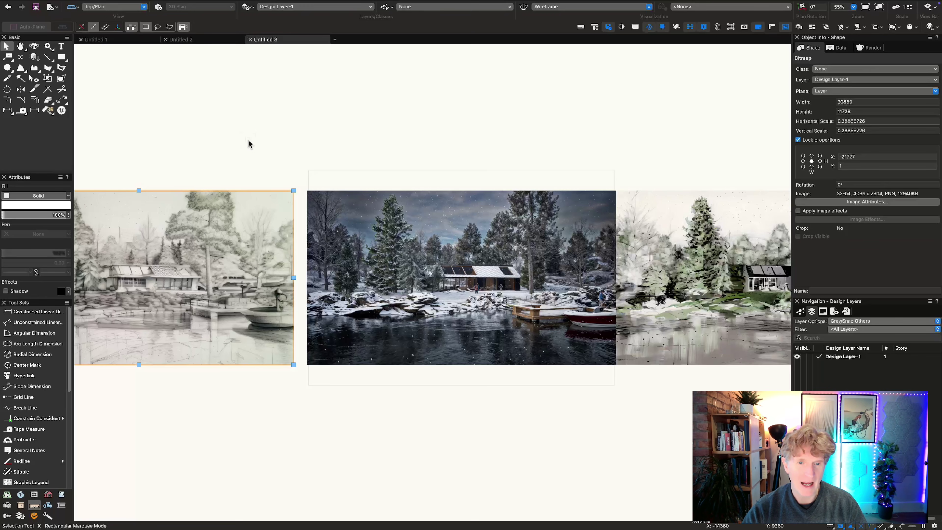
mouse_move(308, 189)
mouse_down()
mouse_move(292, 191)
mouse_move(312, 192)
mouse_up()
key(super+z)
scroll(297, 189, up, 2)
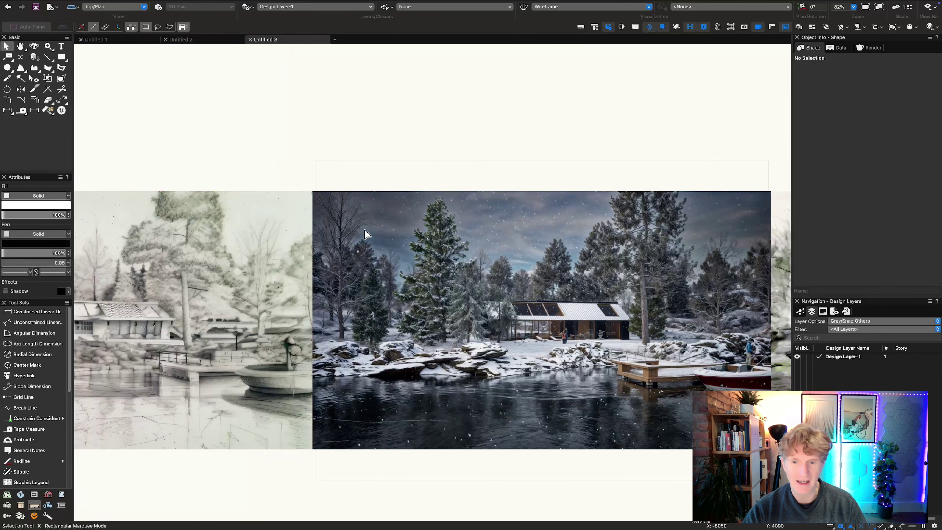
Step: Select the original cabin image again and refresh it as the AI Visualizer's source image
click(365, 231)
key(super+6)
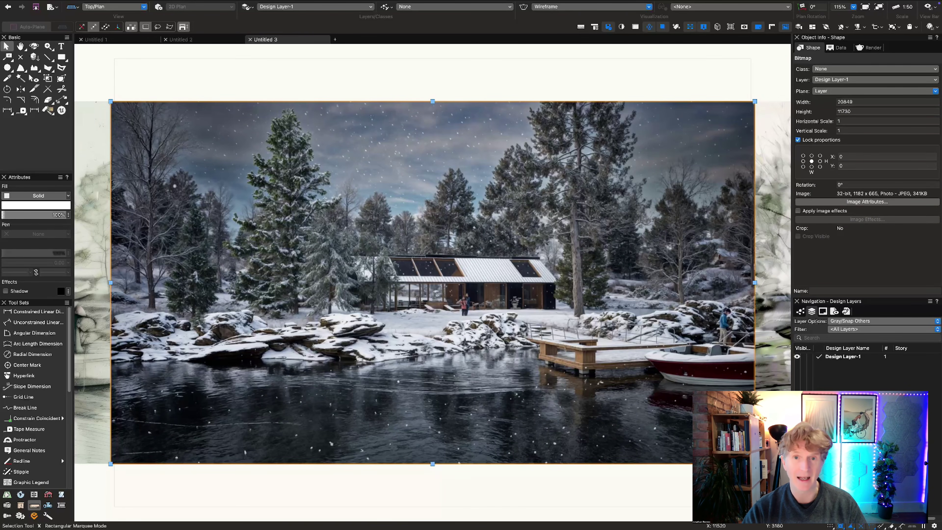
drag(940, 128, 382, 116)
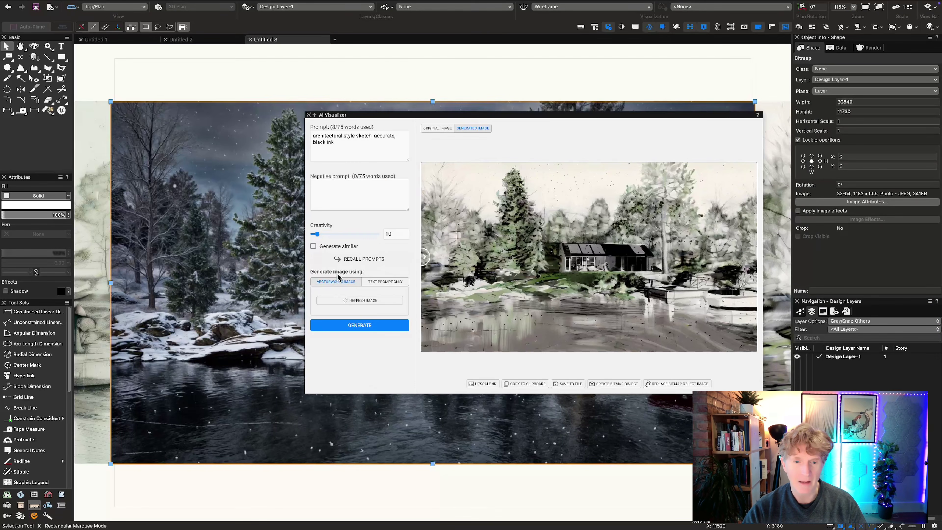
click(344, 301)
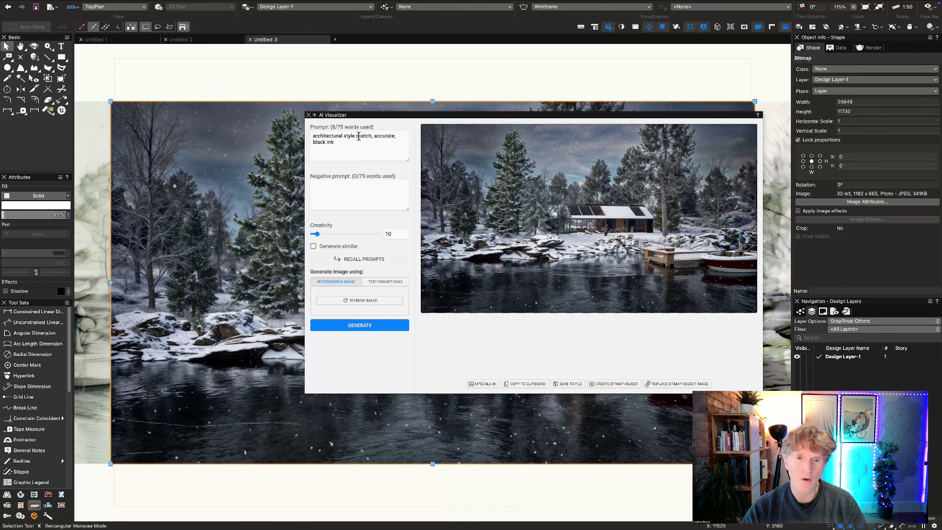
Step: Change the prompt to "architectural style watercolour painting, with black ink outlines"
drag(372, 136, 357, 134)
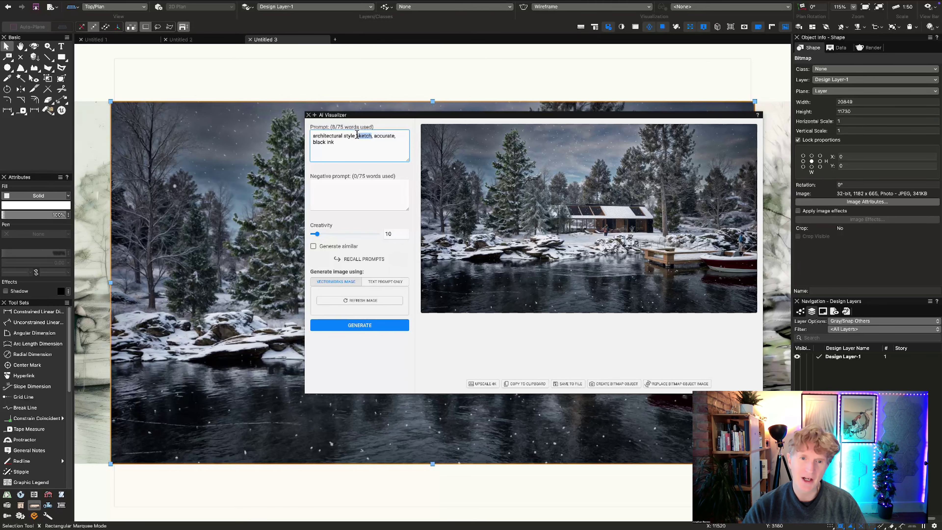
text(watercolo)
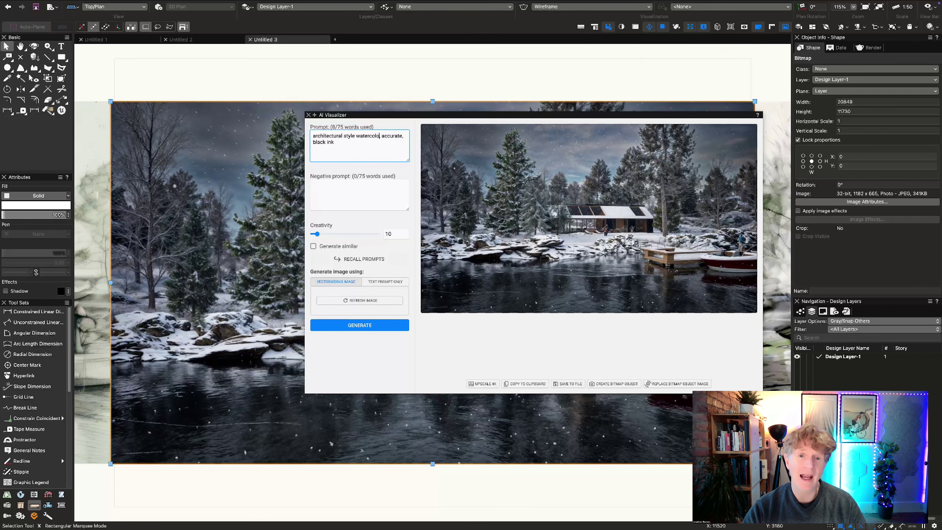
text(ur paiting)
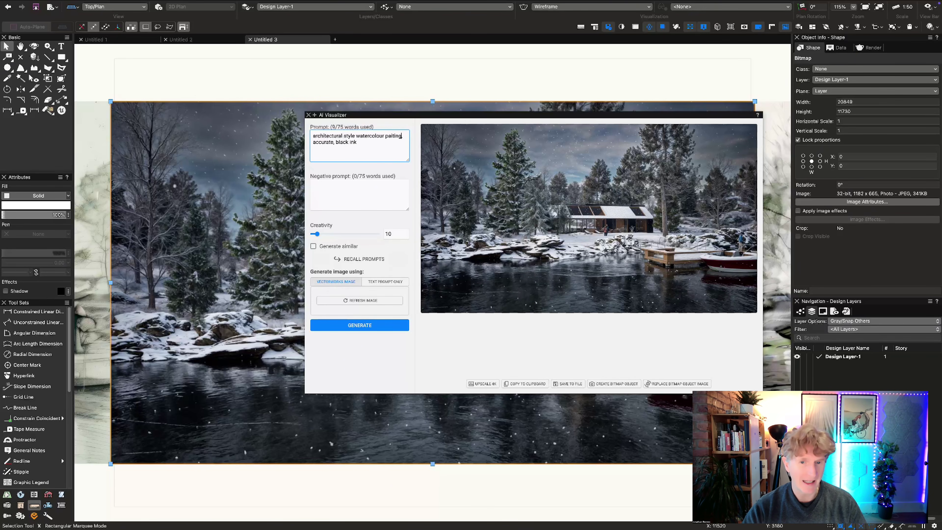
right_click(394, 136)
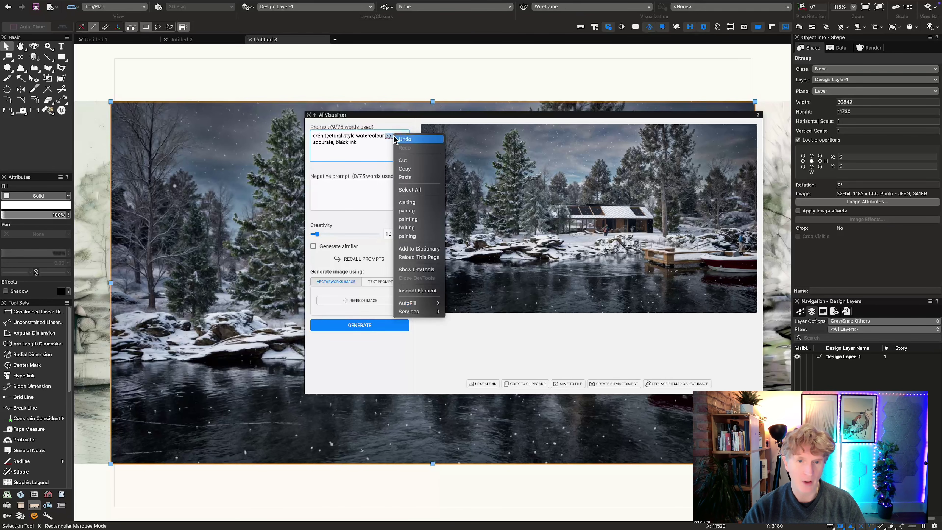
key(Escape)
text(painting, )
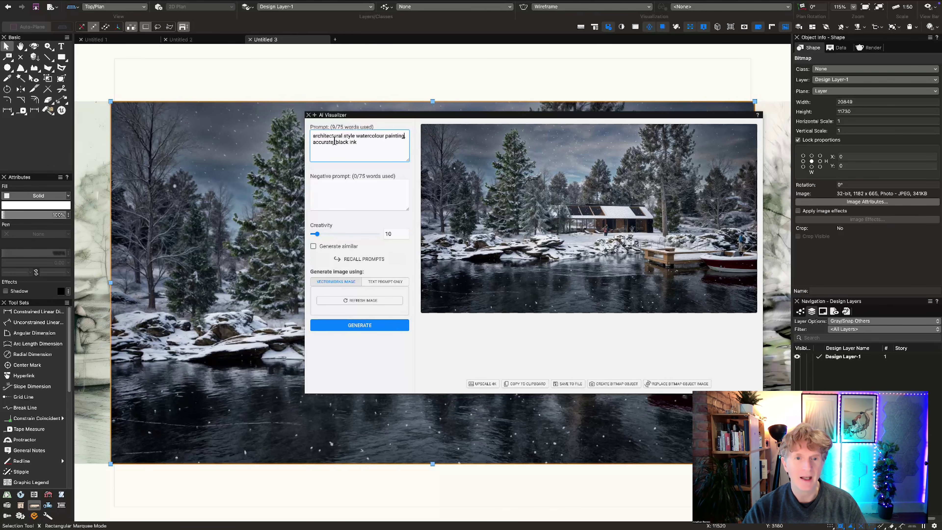
text(with b)
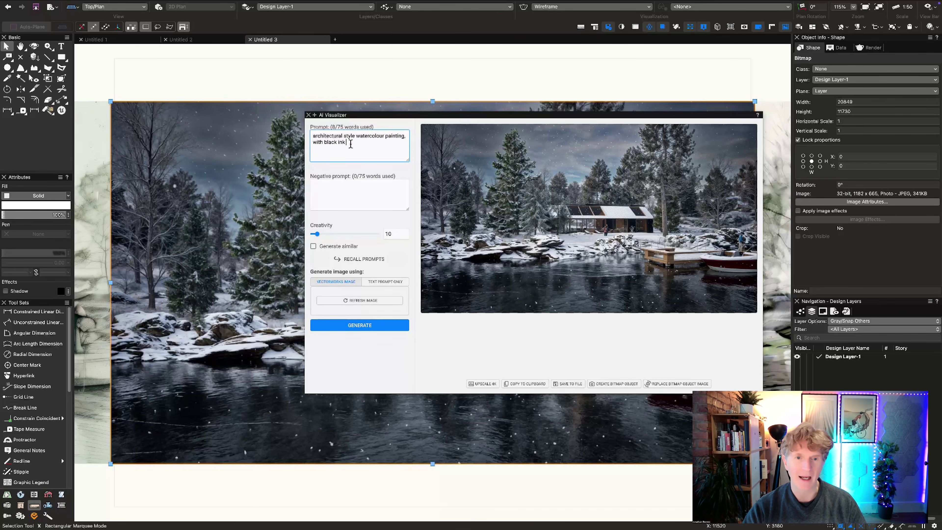
text(lack ink outlines)
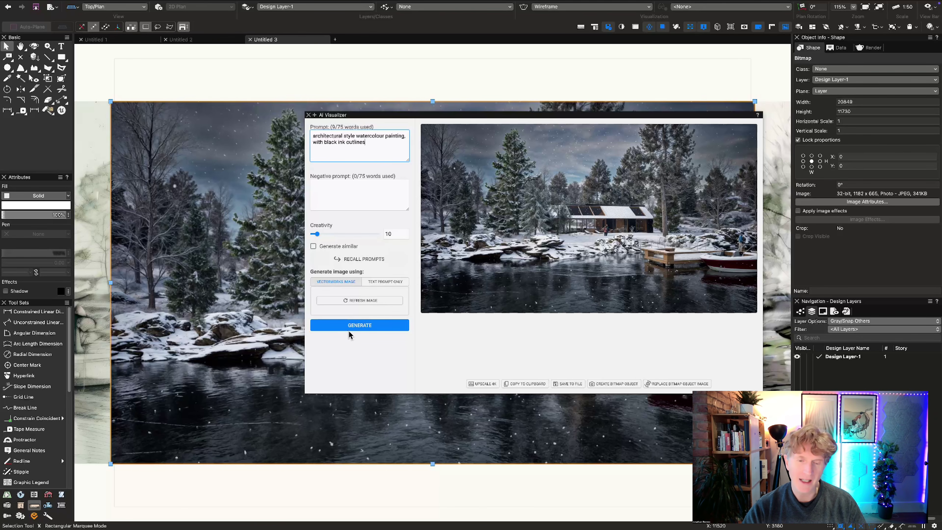
Step: Generate the watercolour version of the cabin and create a bitmap object from it in the drawing
click(359, 301)
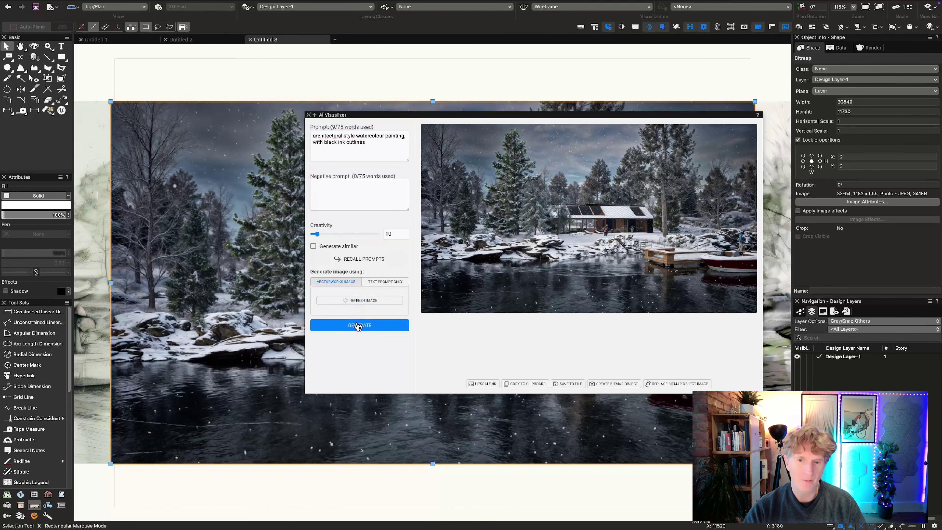
click(358, 326)
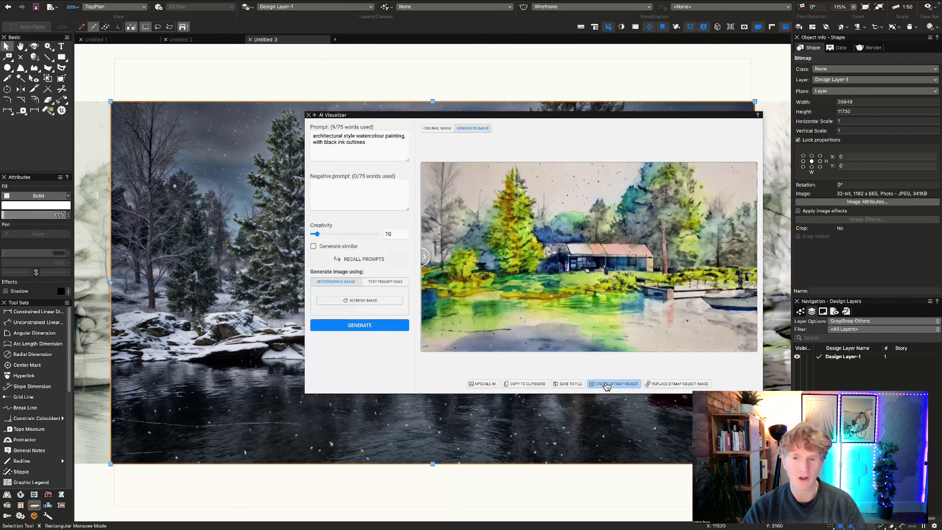
click(607, 385)
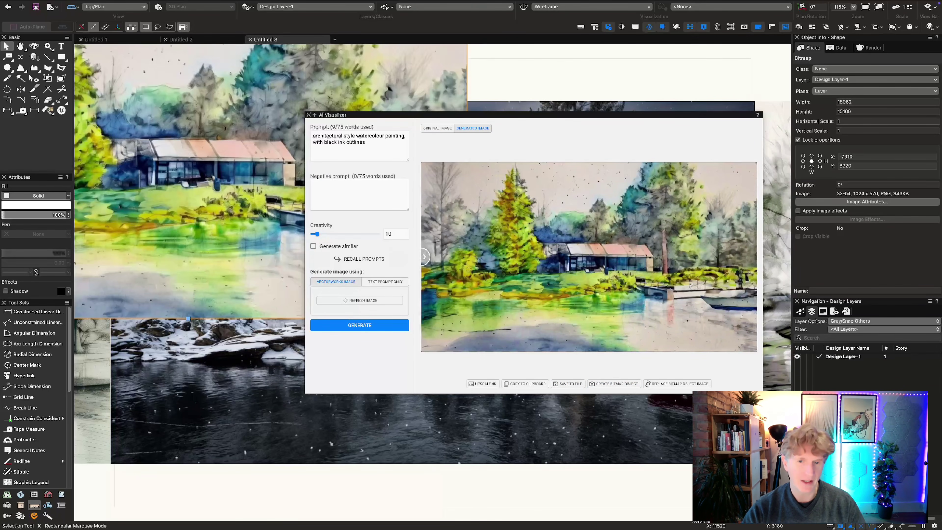
key(super+Tab)
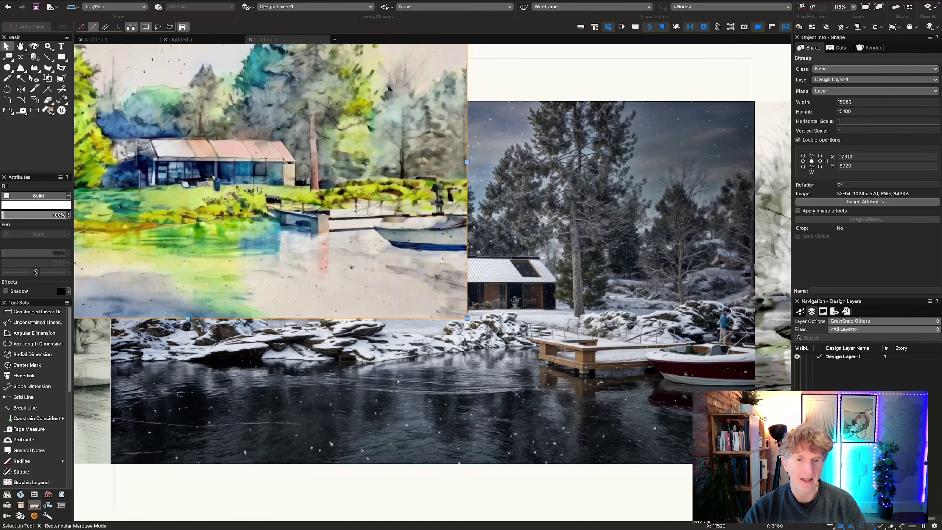
key(super+Tab)
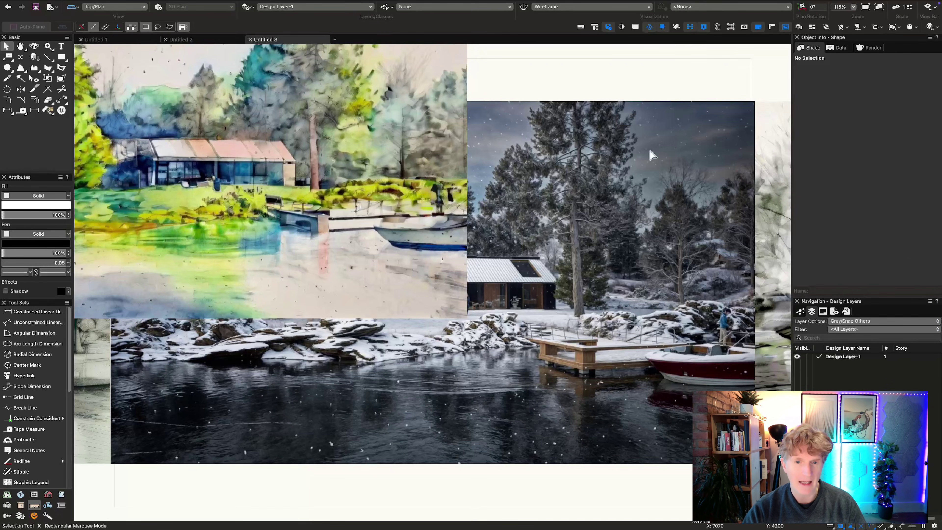
Step: Align the watercolour painting with the original image's upper-left corner and scale it to cover the original exactly
scroll(399, 207, down, 5)
drag(206, 135, 277, 155)
scroll(299, 199, up, 3)
drag(628, 352, 683, 383)
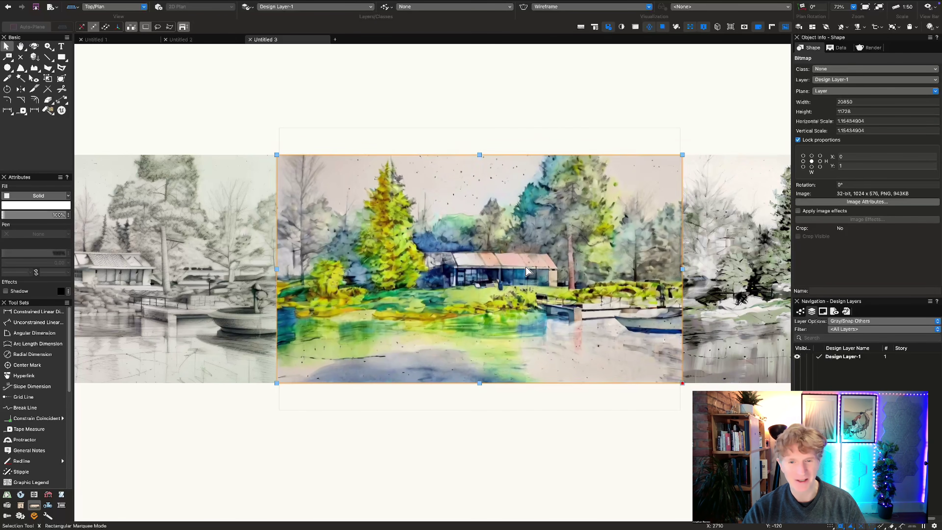
Step: Lower the watercolour painting's opacity to about half to compare it with the photo beneath
scroll(455, 274, up, 2)
drag(54, 215, 36, 216)
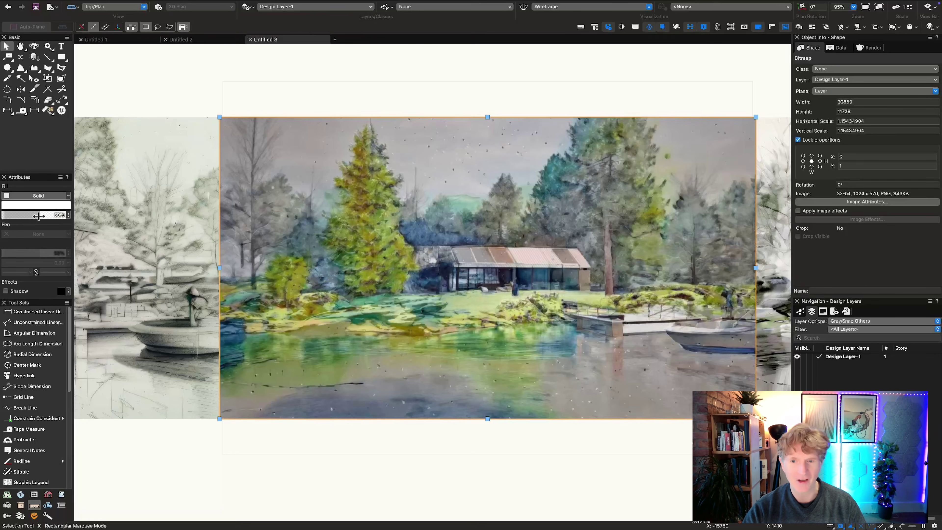
key(super+6)
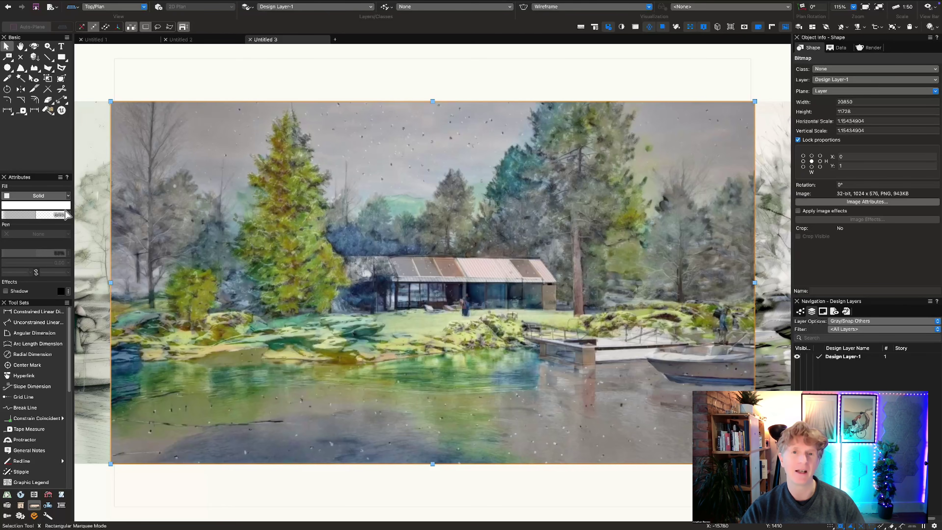
Step: Move the watercolour painting directly above the original image and set its opacity back to 100%
scroll(367, 228, down, 5)
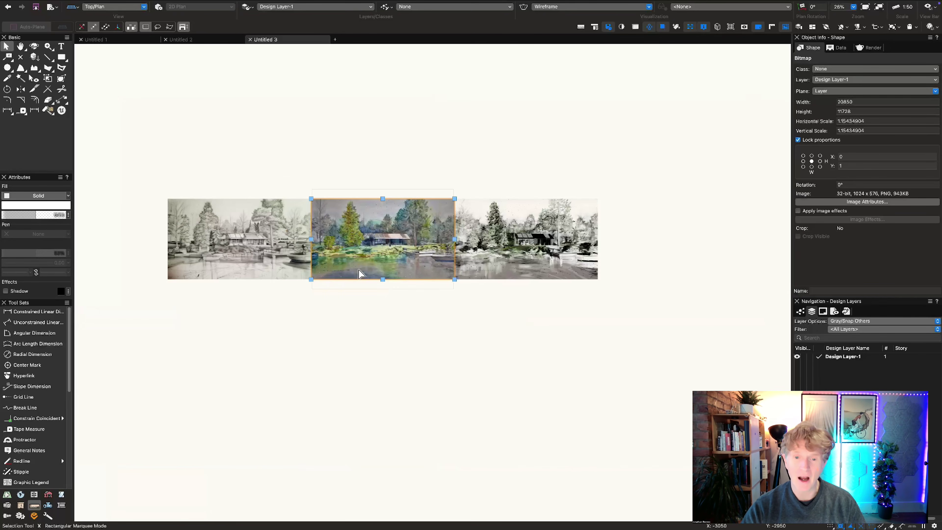
click(332, 283)
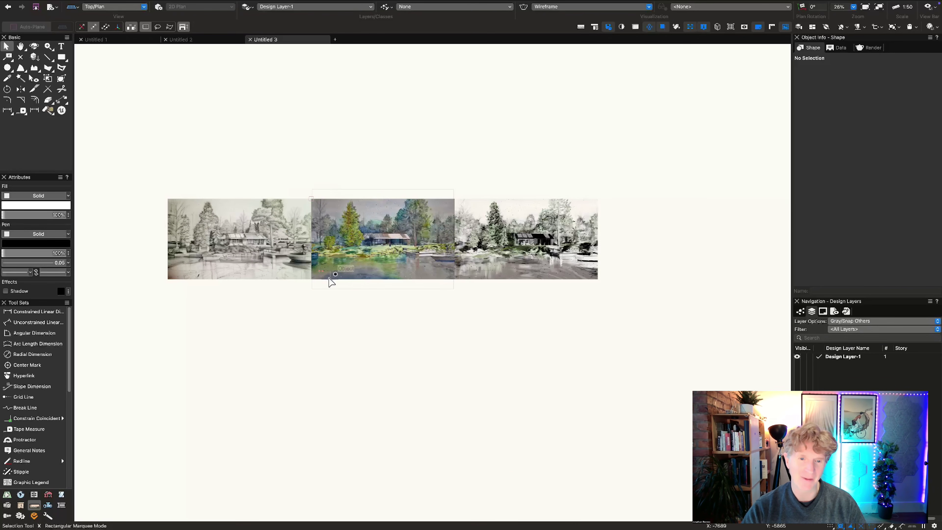
drag(332, 280, 332, 200)
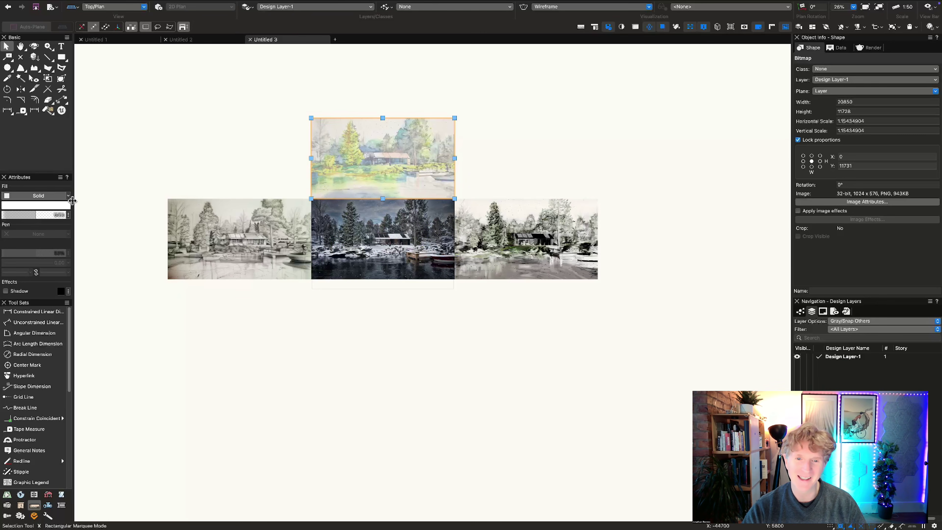
drag(35, 215, 66, 215)
Step: Select the original cabin rendering and load it into the AI Visualizer as the source image
click(396, 255)
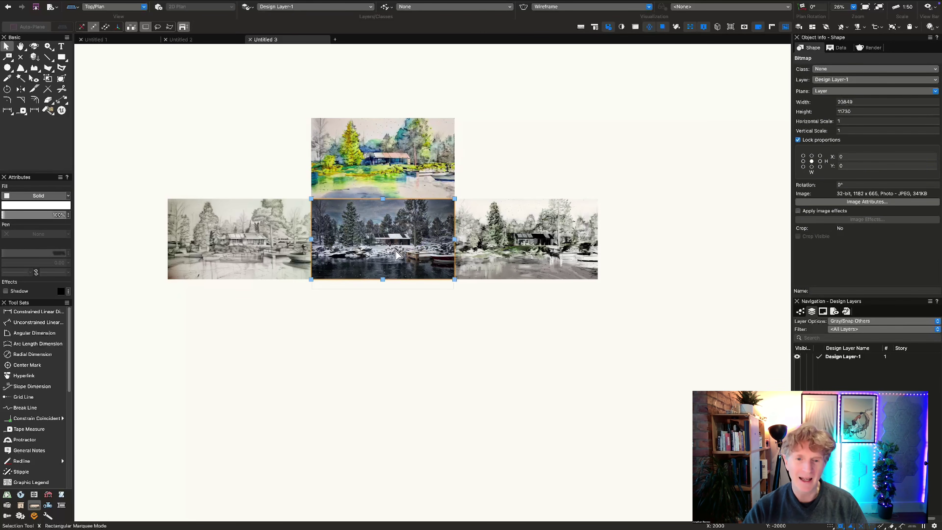
key(ctrl+4)
drag(941, 107, 474, 144)
click(259, 330)
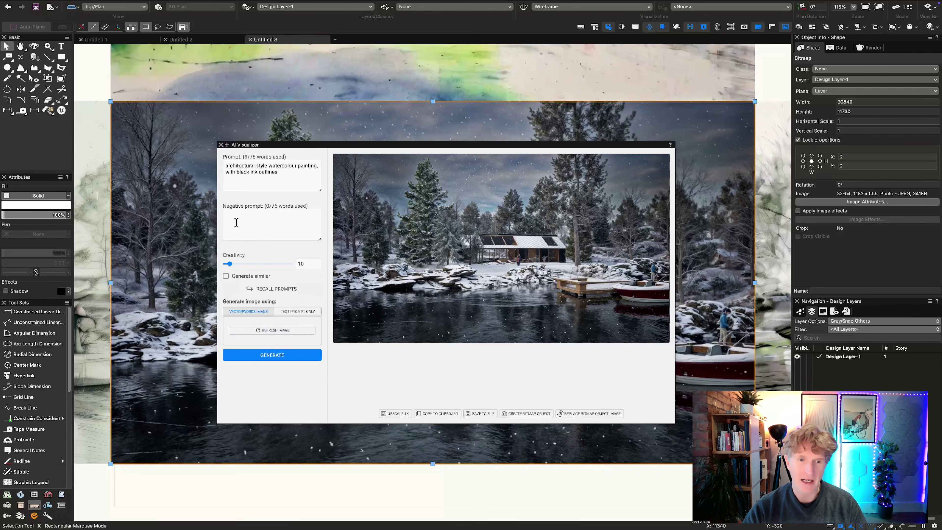
Step: Replace "watercolour painting" with "etching" in the AI Visualizer prompt
double_click(283, 166)
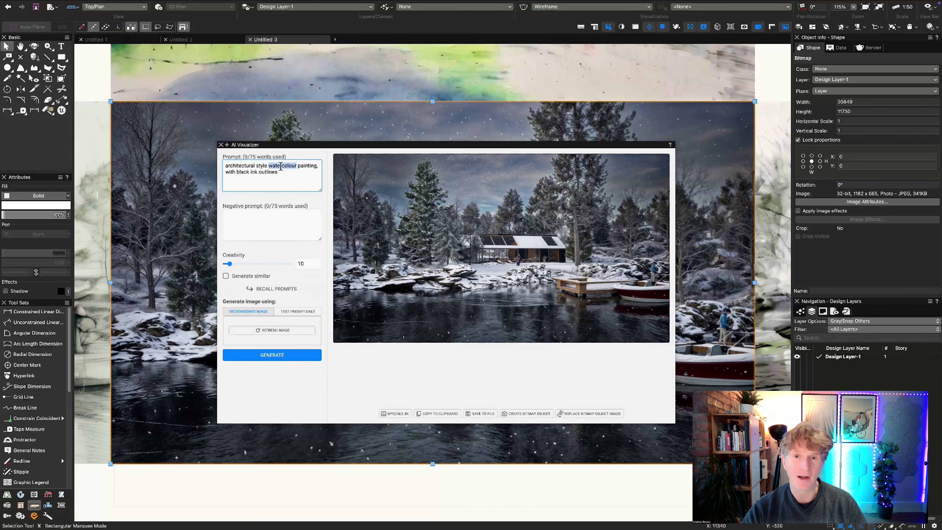
text(ethcing)
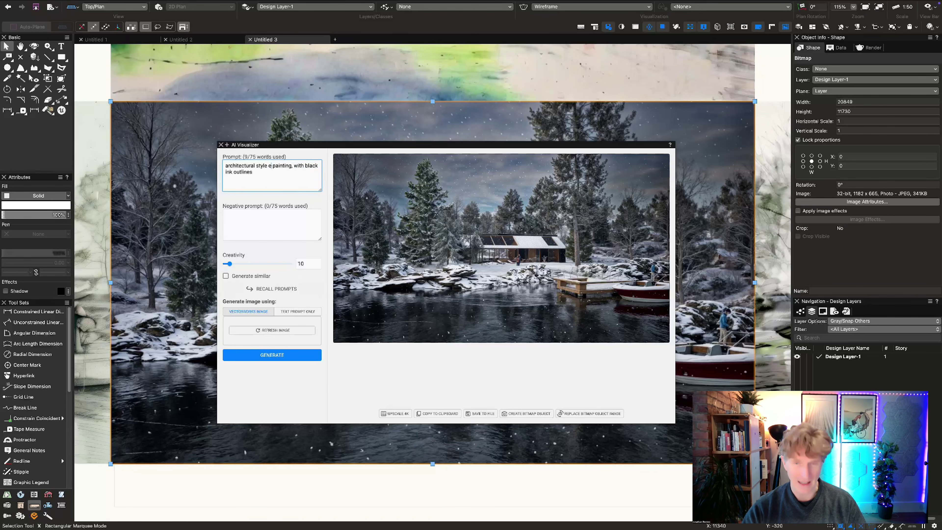
right_click(284, 168)
key(Escape)
text(etc)
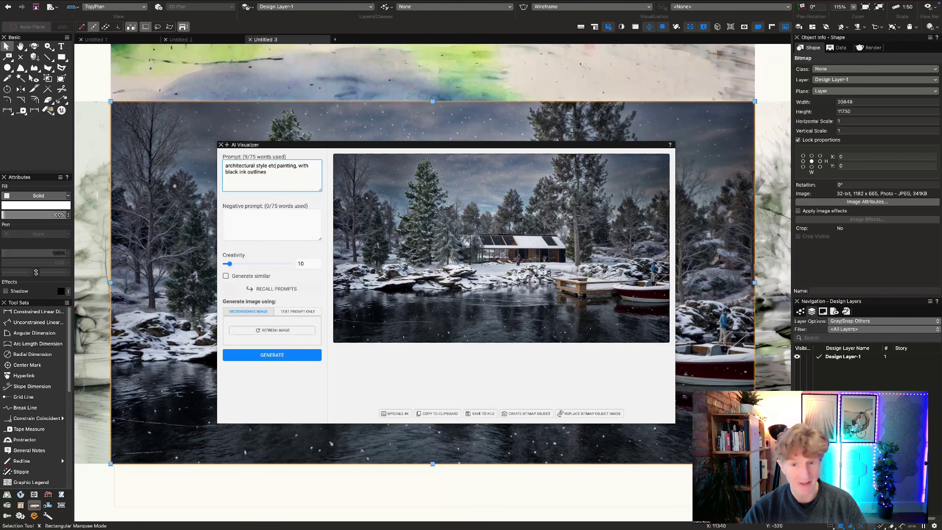
text(hing)
key(shift+alt+Right)
key(BackSpace)
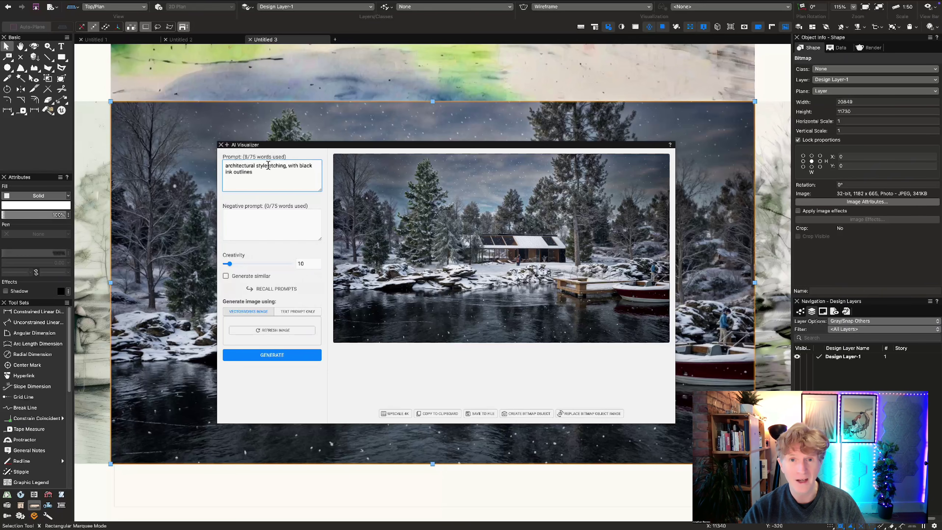
Step: Replace "architectural style" in the prompt so it reads "wood cut style etching, with black ink outlines"
drag(269, 166, 240, 164)
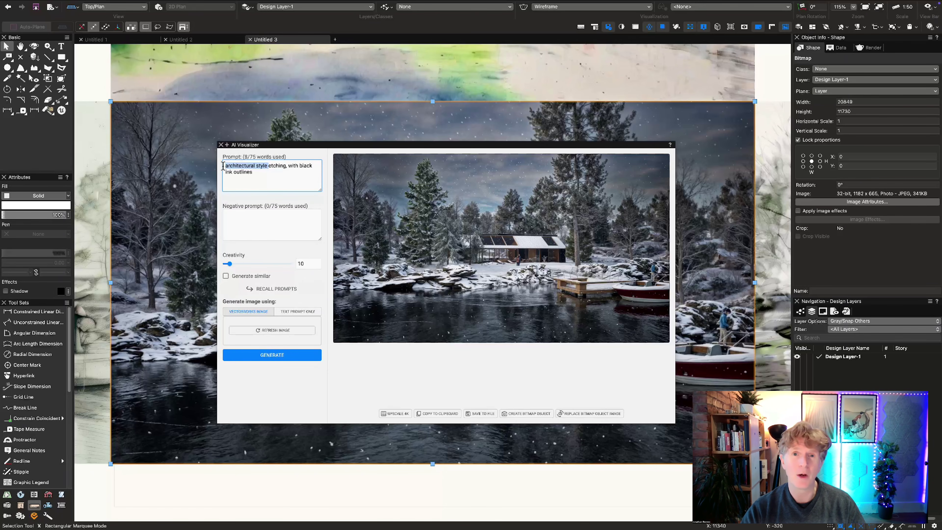
key(BackSpace)
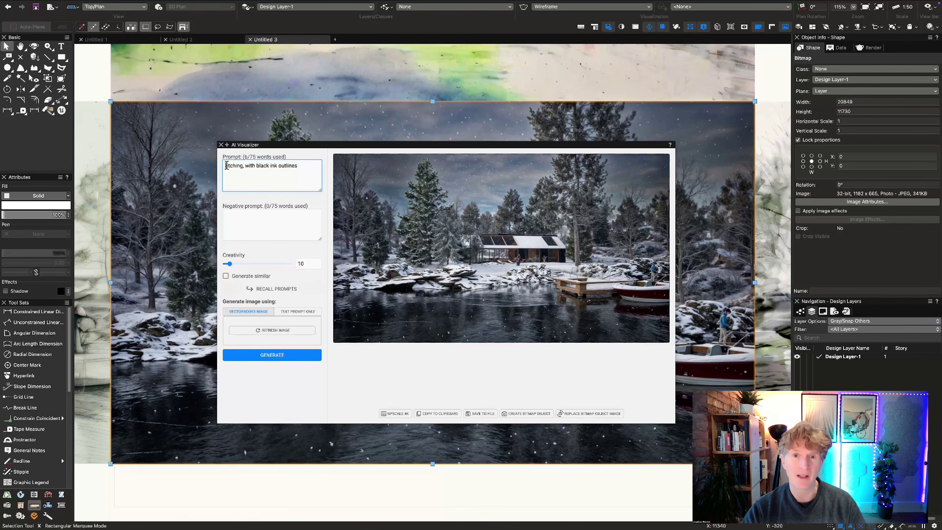
text(cut sk)
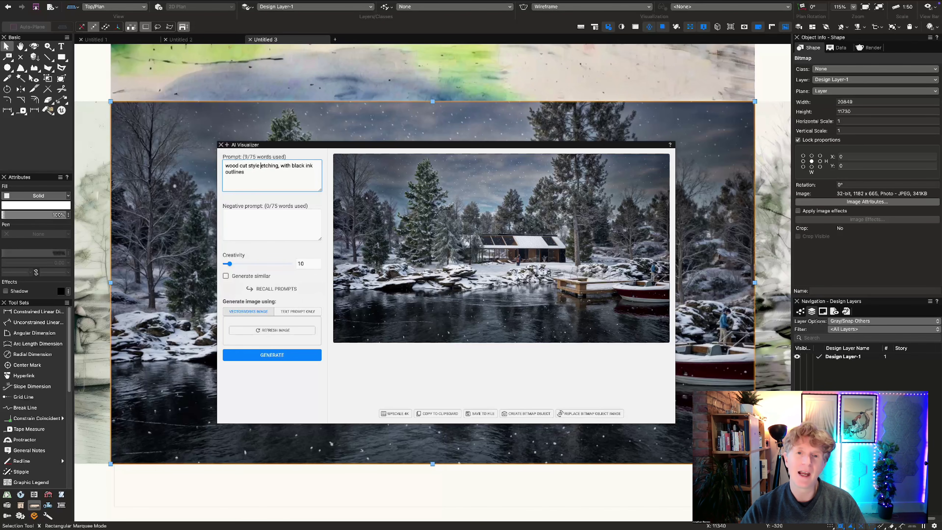
Step: Generate the wood cut version of the cabin and create a bitmap object from it in the drawing
click(267, 361)
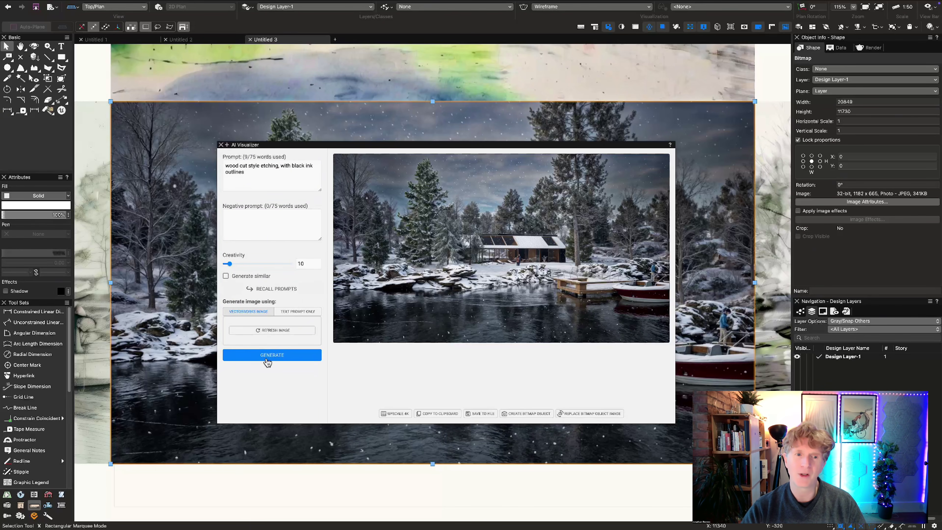
click(267, 355)
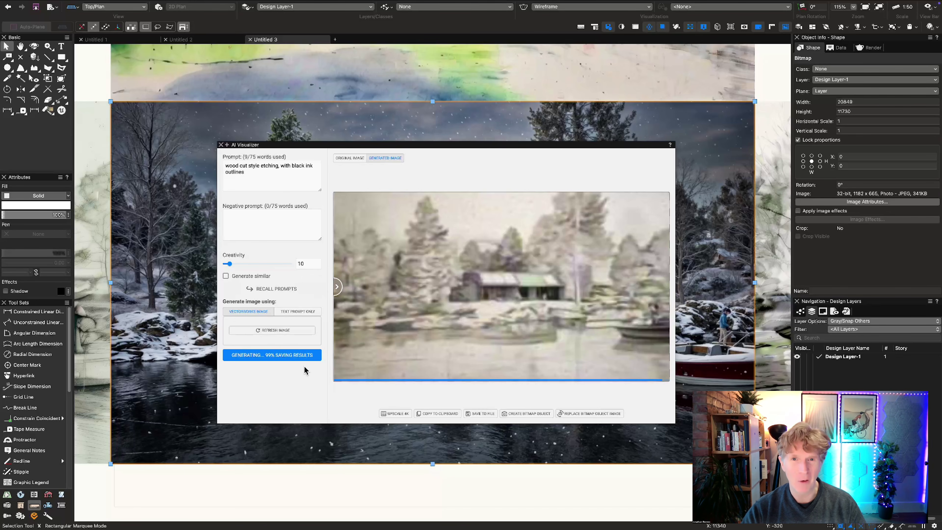
click(518, 414)
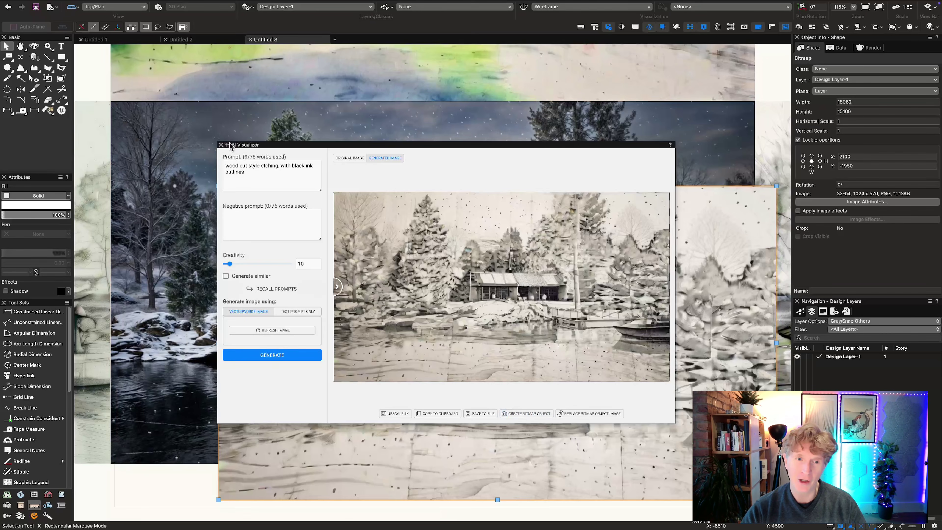
Step: Scale the wood cut etching to match the original image exactly and place it directly below the original
drag(261, 145, 940, 131)
scroll(471, 265, down, 3)
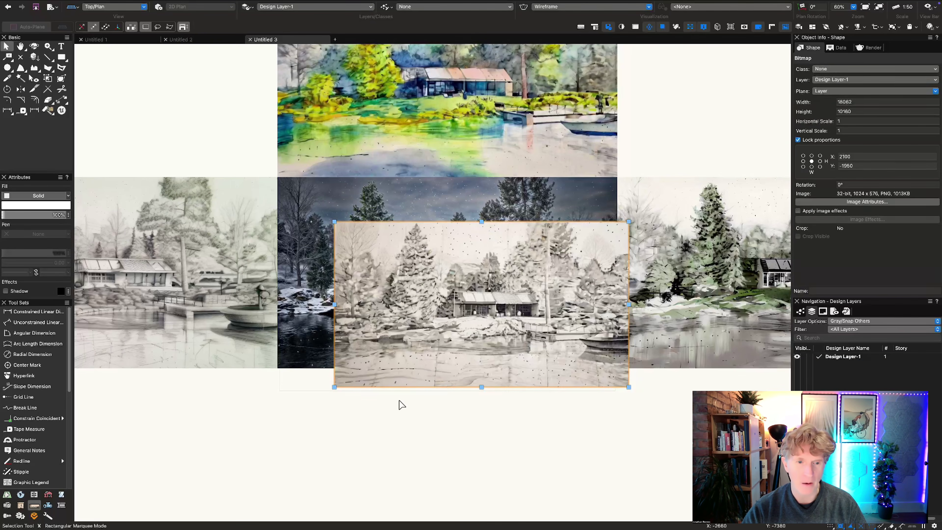
drag(335, 223, 277, 177)
drag(573, 345, 617, 368)
drag(425, 187, 426, 378)
click(256, 412)
Step: Show the drawing on a black background and examine the original, watercolour and wood cut versions up close
key(super+6)
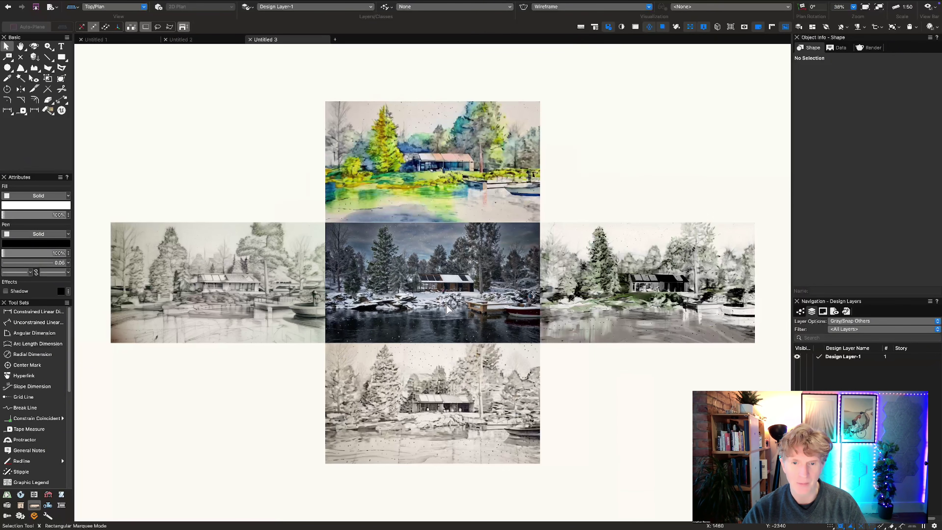
click(635, 26)
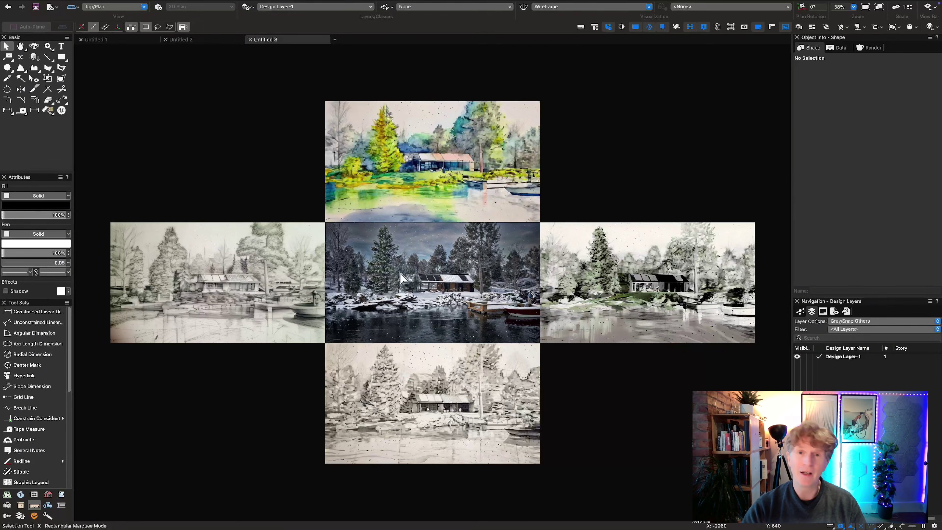
click(238, 278)
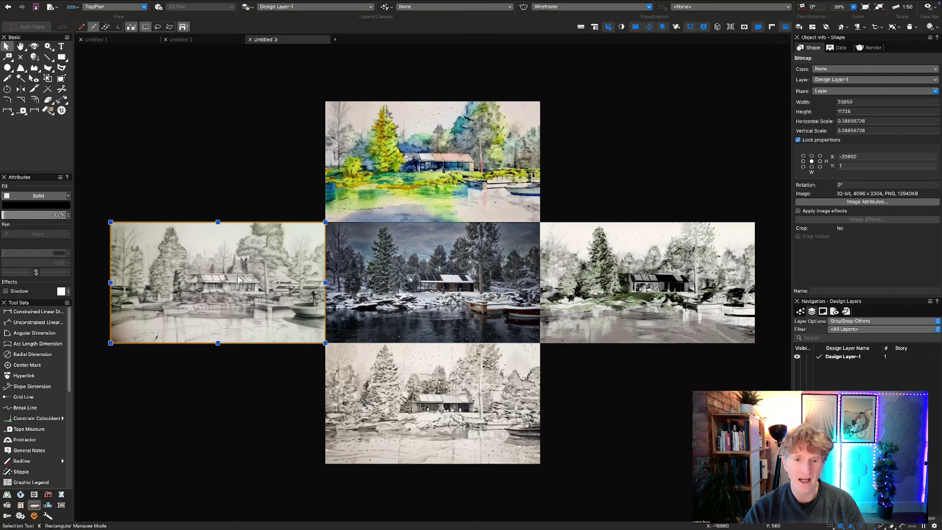
key(super+6)
scroll(239, 279, right, 10)
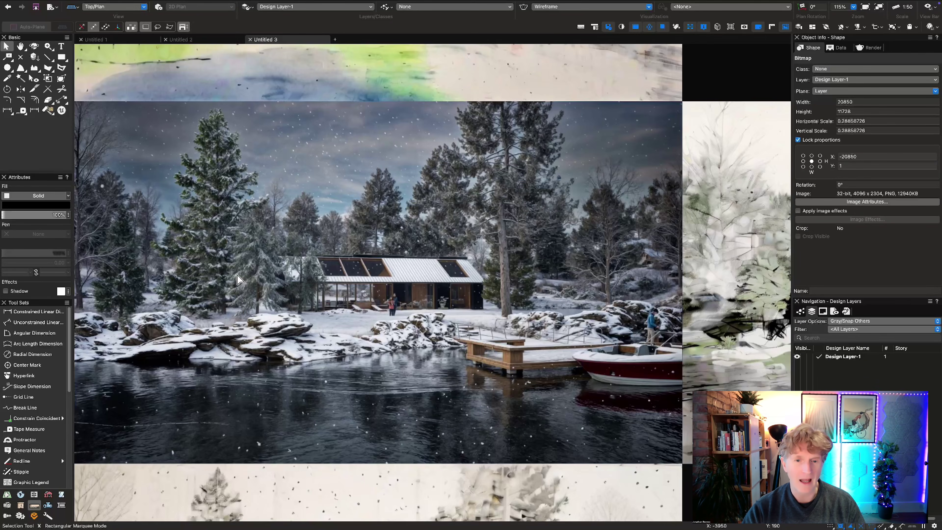
scroll(239, 279, left, 5)
scroll(239, 279, up, 4)
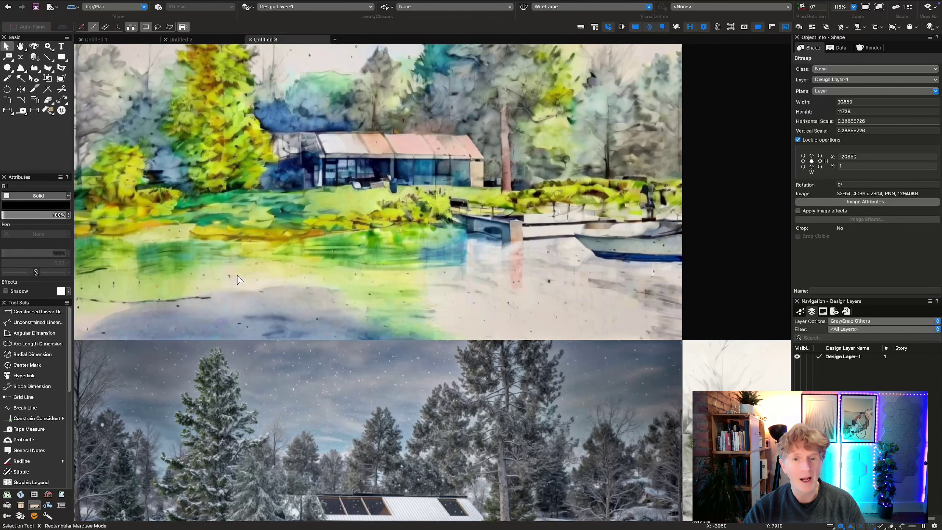
click(382, 264)
key(super+6)
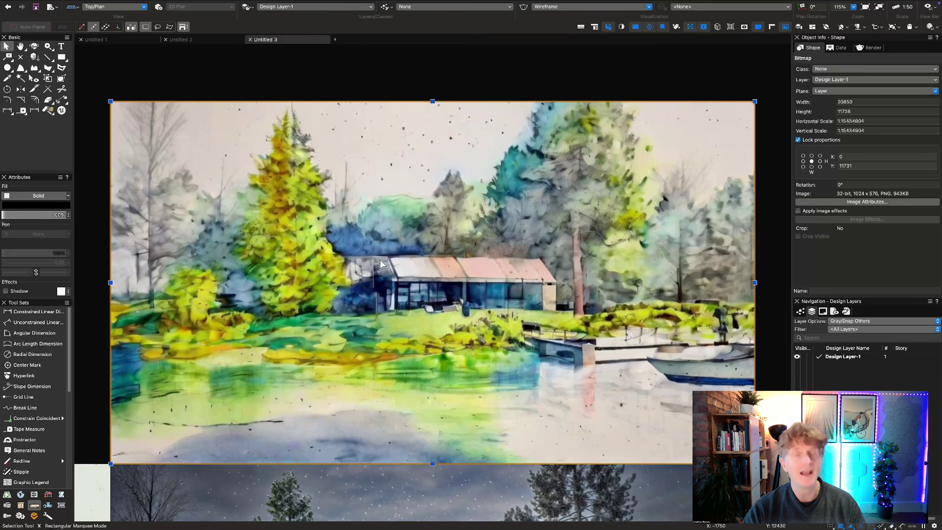
key(h)
scroll(464, 175, down, 15)
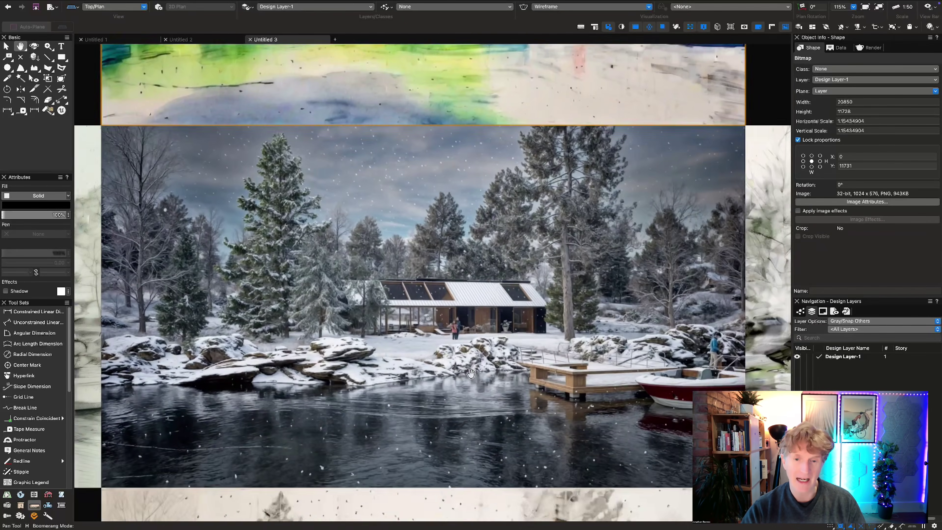
scroll(464, 175, down, 5)
key(x)
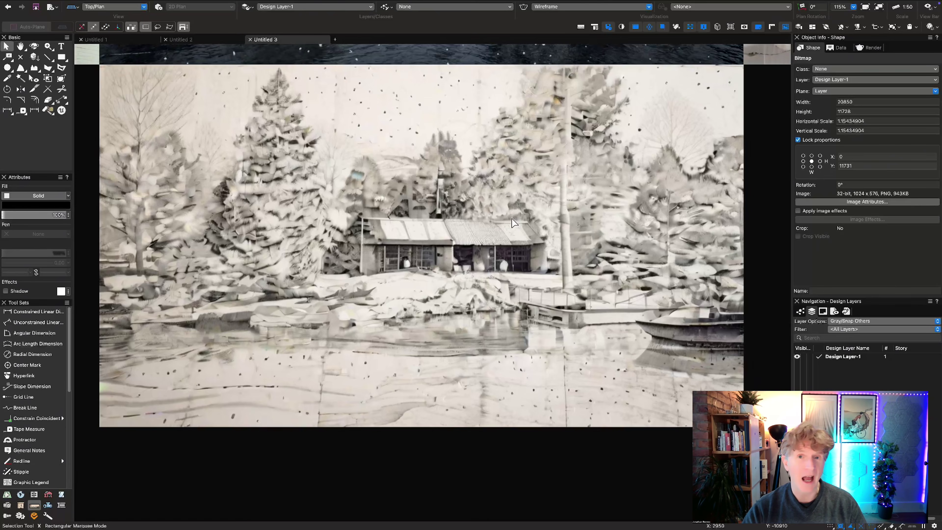
click(353, 464)
key(super+6)
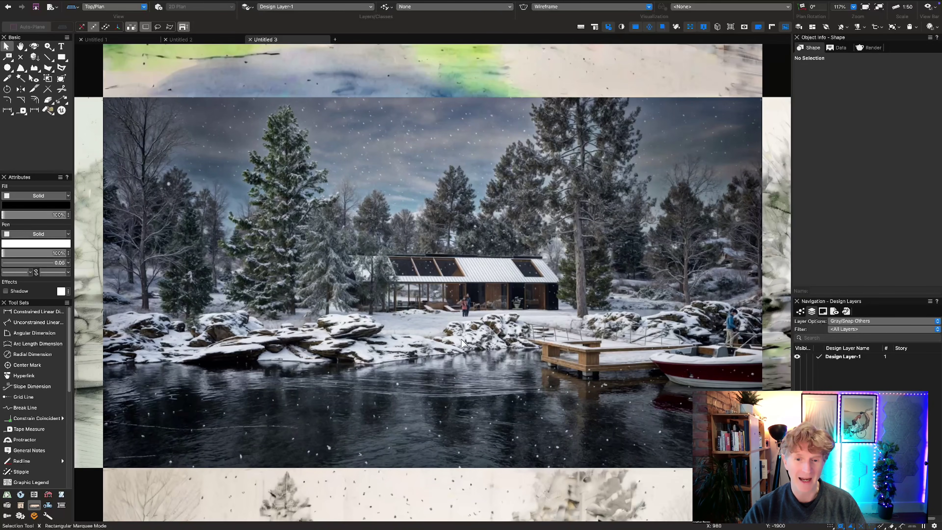
Step: Switch the drawing background back to white
scroll(636, 237, down, 1)
click(663, 28)
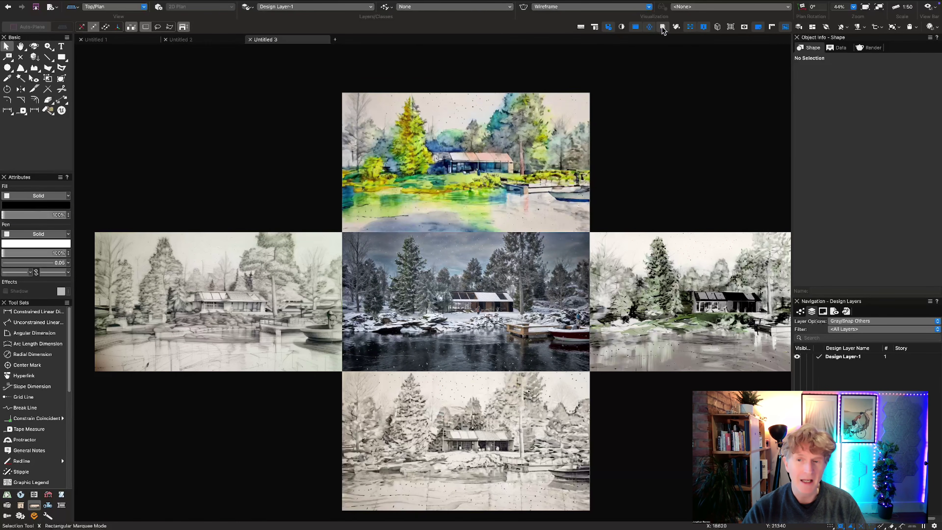
click(635, 28)
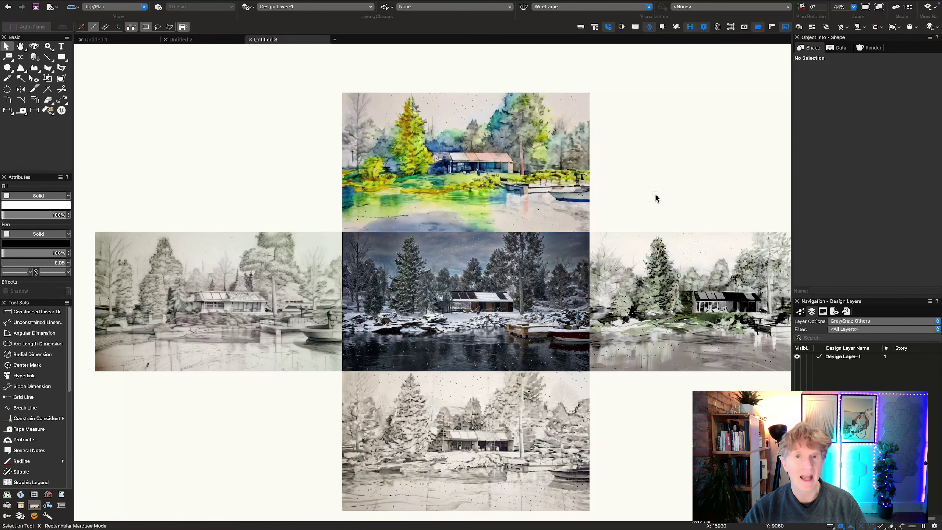
Step: Create a new design layer named Design Layer-2 and hide Design Layer-1
middle_drag(655, 196, 504, 184)
right_click(836, 373)
click(845, 377)
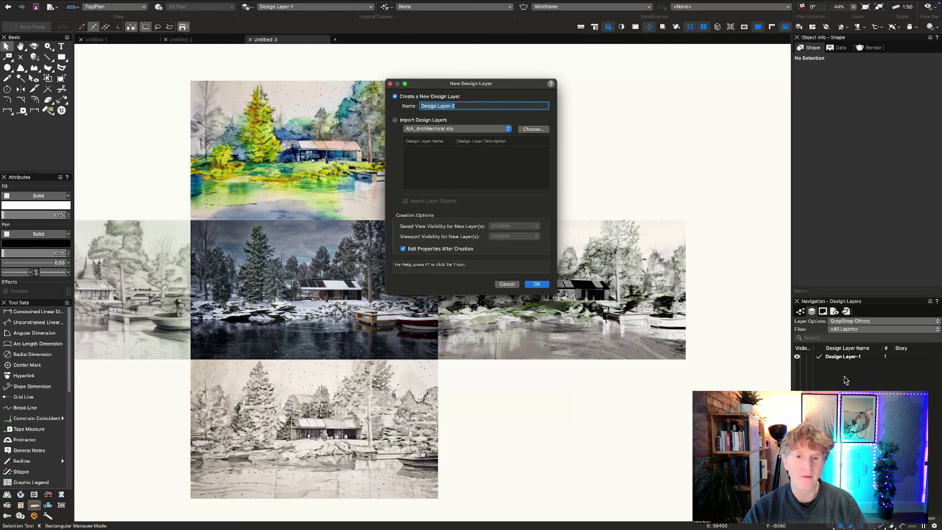
key(Return)
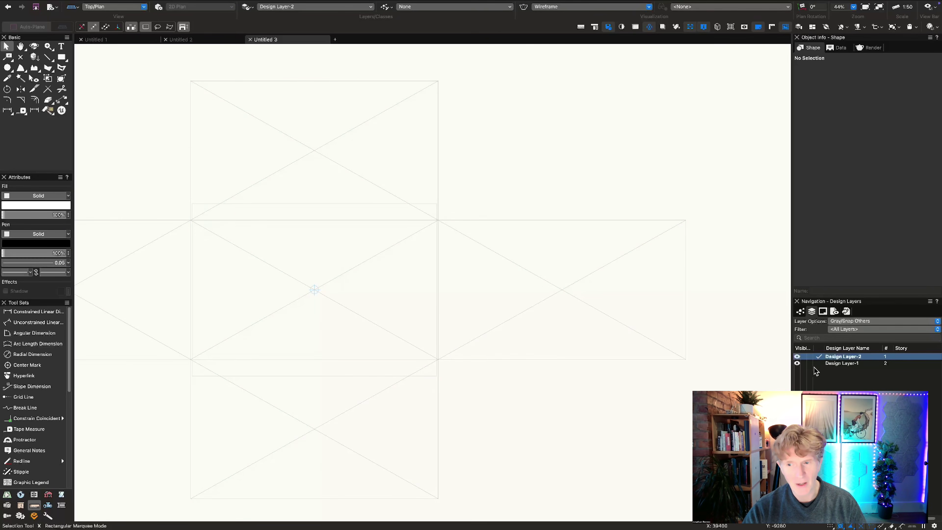
click(803, 364)
key(super+4)
Step: Paste the lakeside park rendering from the image viewer onto Design Layer-2 and centre it on the drawing origin
mouse_move(116, 513)
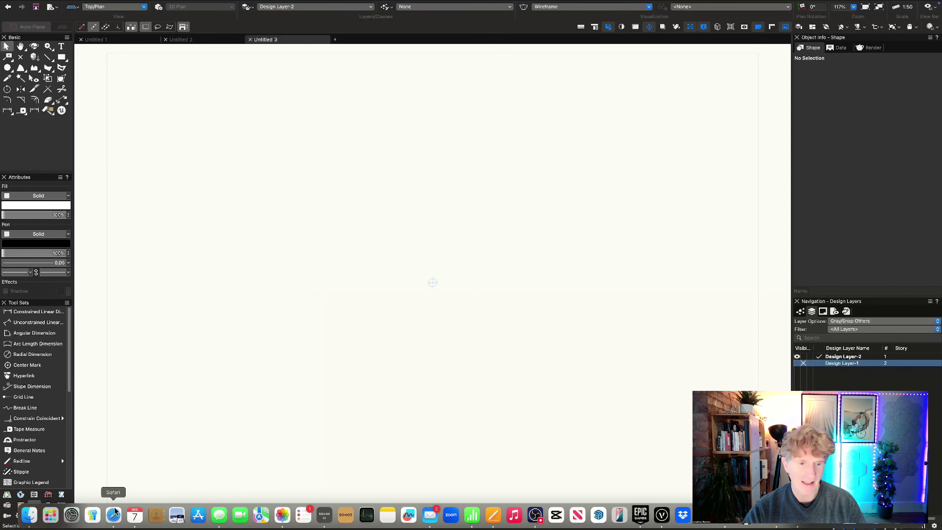
click(177, 515)
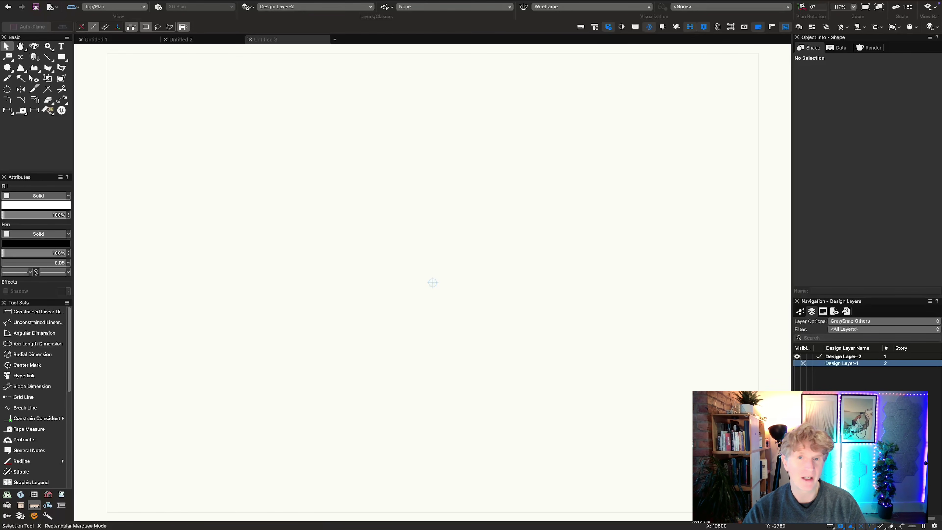
click(367, 278)
key(super+v)
scroll(375, 286, down, 3)
drag(383, 284, 399, 177)
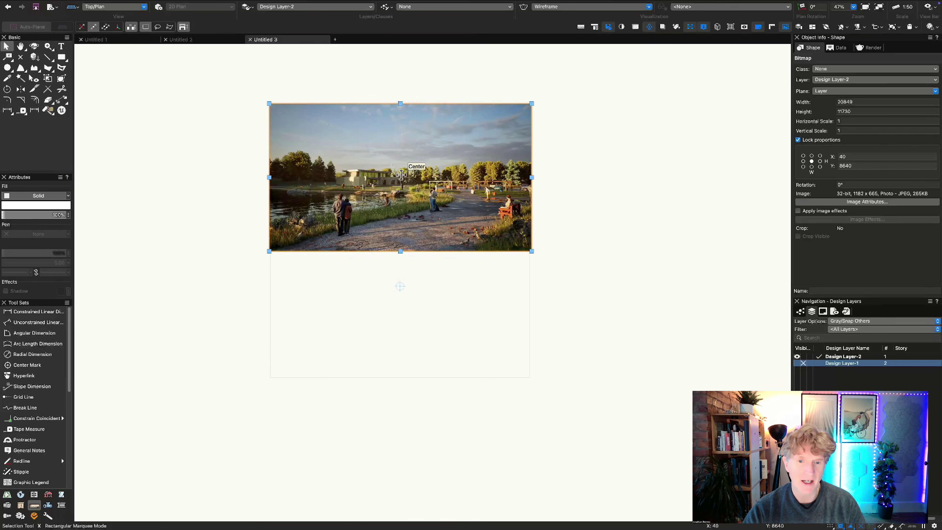
drag(399, 283, 399, 283)
key(super+6)
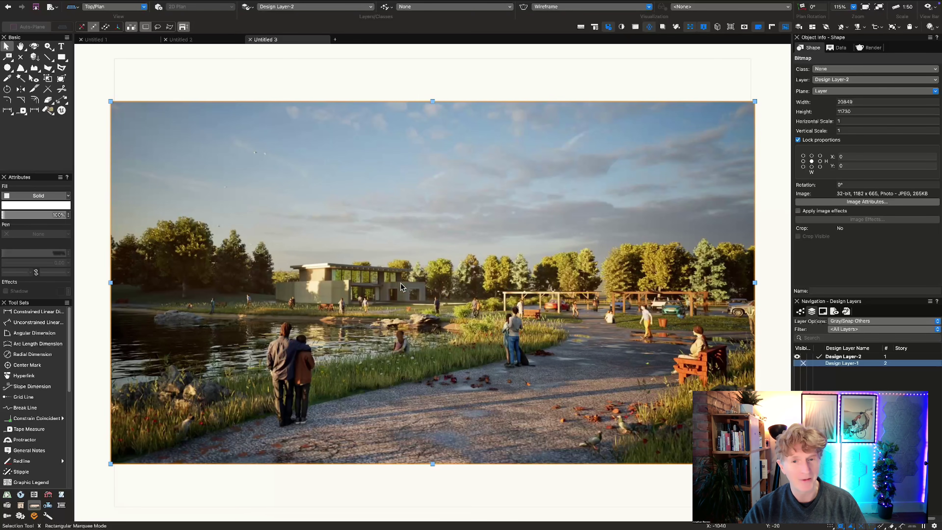
Step: Load the selected park rendering into the AI Visualizer as the source image and try to recall its stored prompts
click(401, 91)
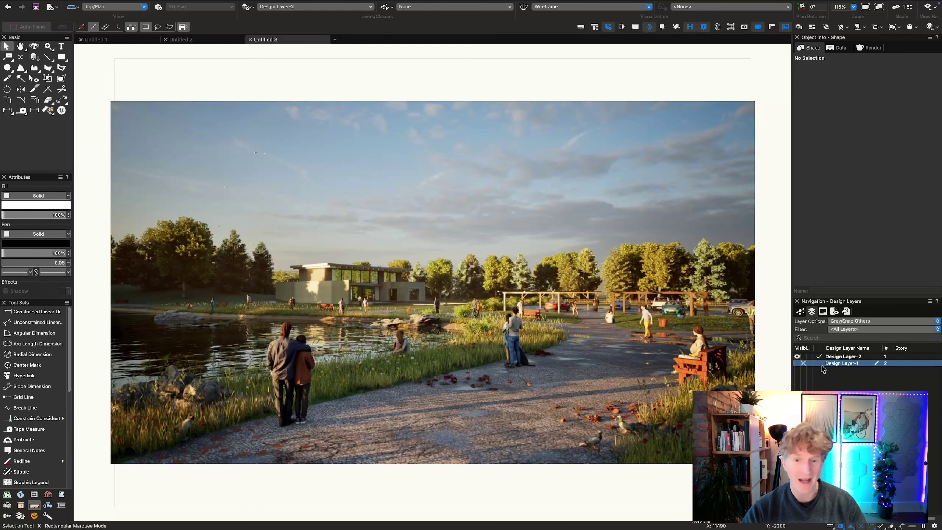
click(536, 320)
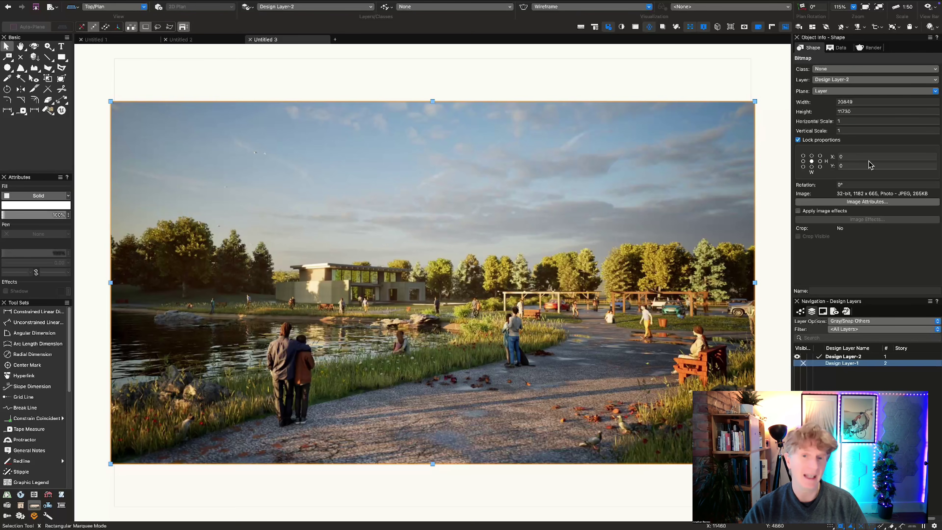
drag(550, 124, 482, 1)
click(463, 326)
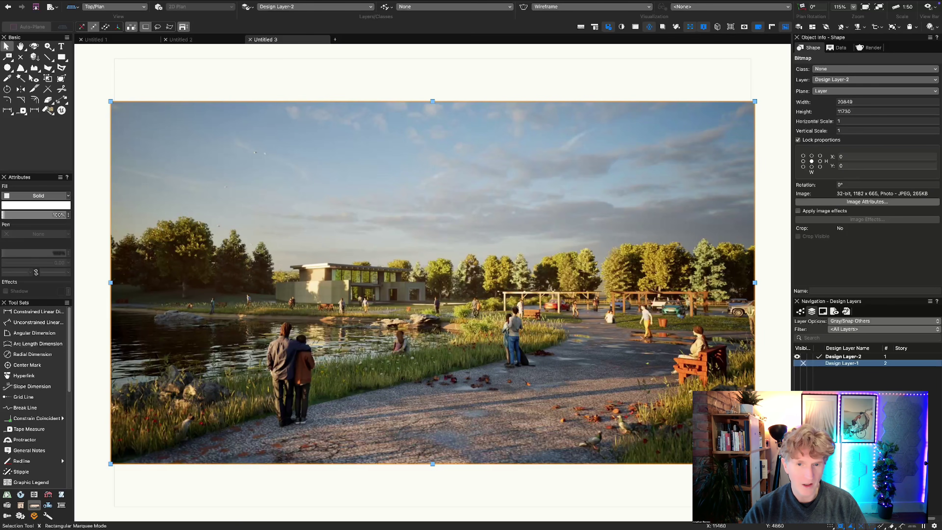
click(305, 290)
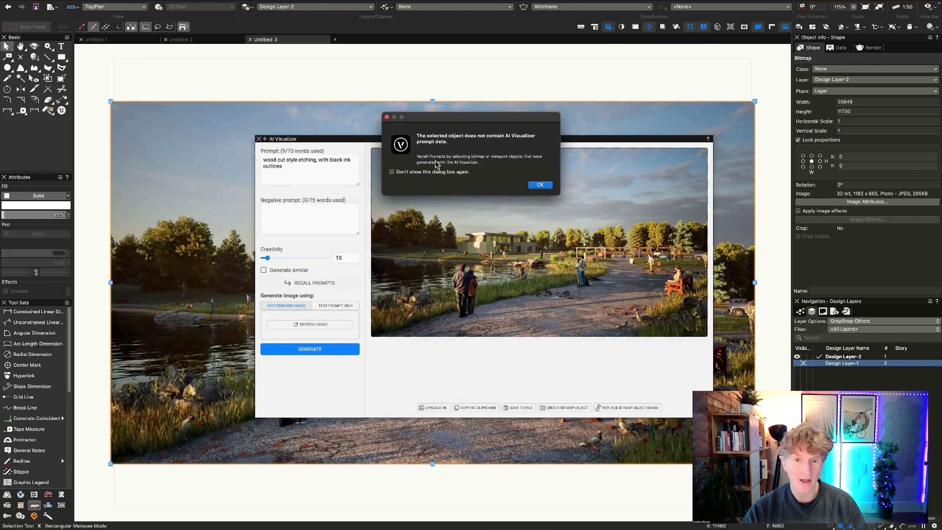
click(539, 184)
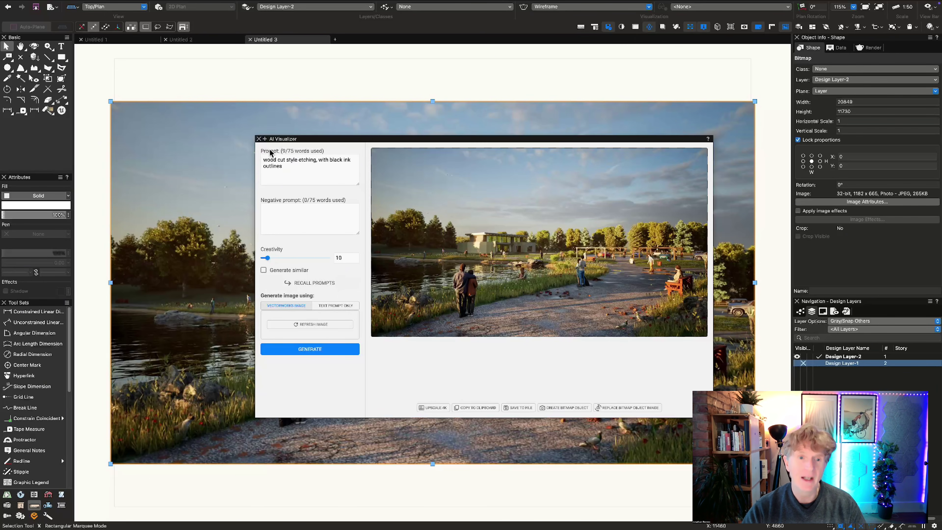
Step: Clear the woodcut prompt in the AI Visualizer and close the dialog
click(303, 169)
key(super+a)
key(BackSpace)
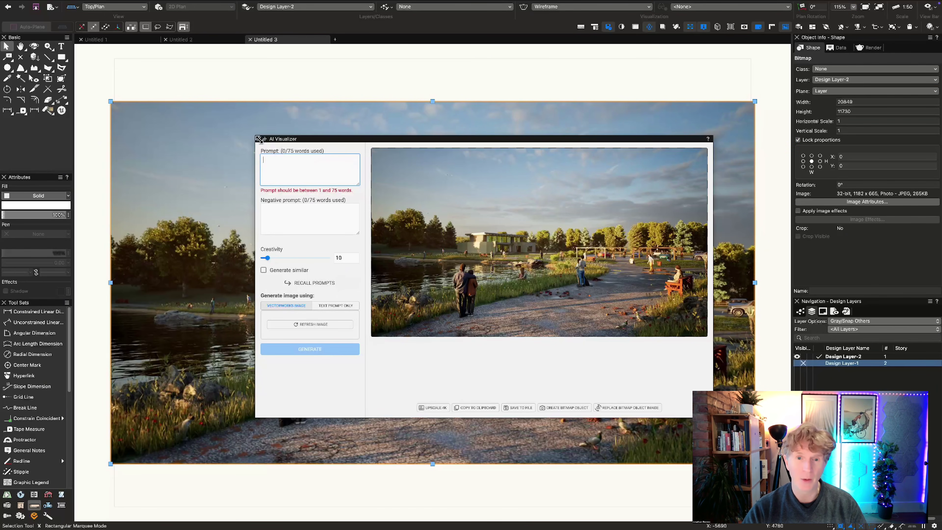
click(259, 139)
Step: Make Design Layer-1 active, hide Design Layer-2 and select the watercolour version above the snowy cabin rendering
key(super+shift+Down)
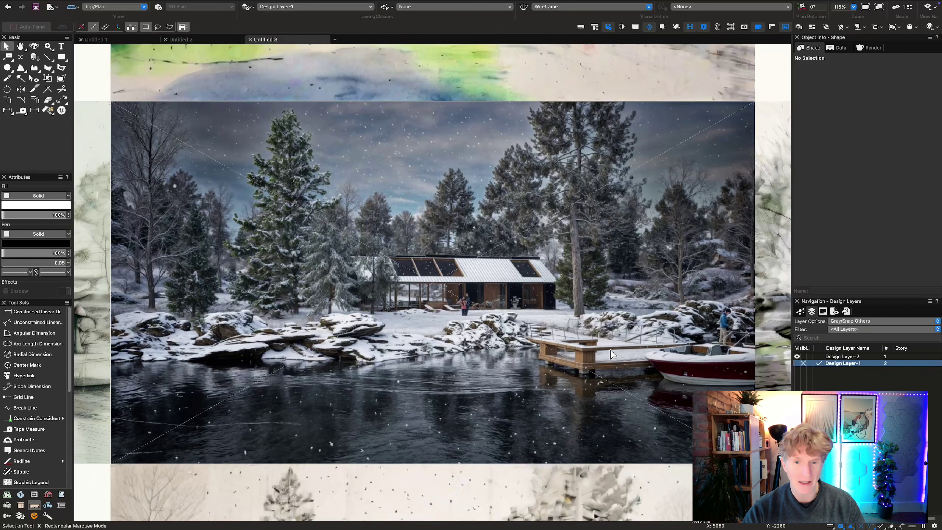
scroll(611, 351, down, 4)
click(803, 357)
middle_drag(518, 411, 506, 512)
click(472, 250)
scroll(472, 251, up, 1)
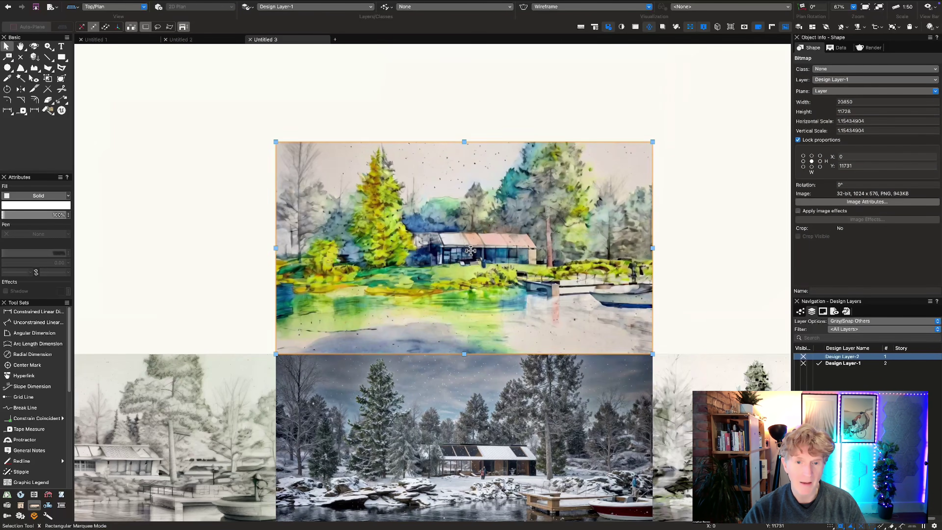
Step: Recall the selected watercolour's stored prompt in the AI Visualizer and move the dialog off the drawing
click(142, 4)
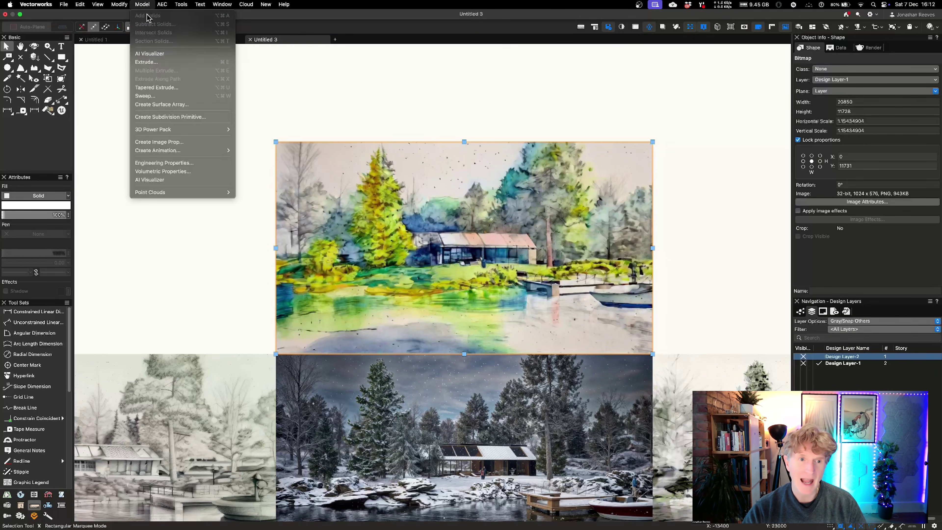
click(150, 54)
click(308, 283)
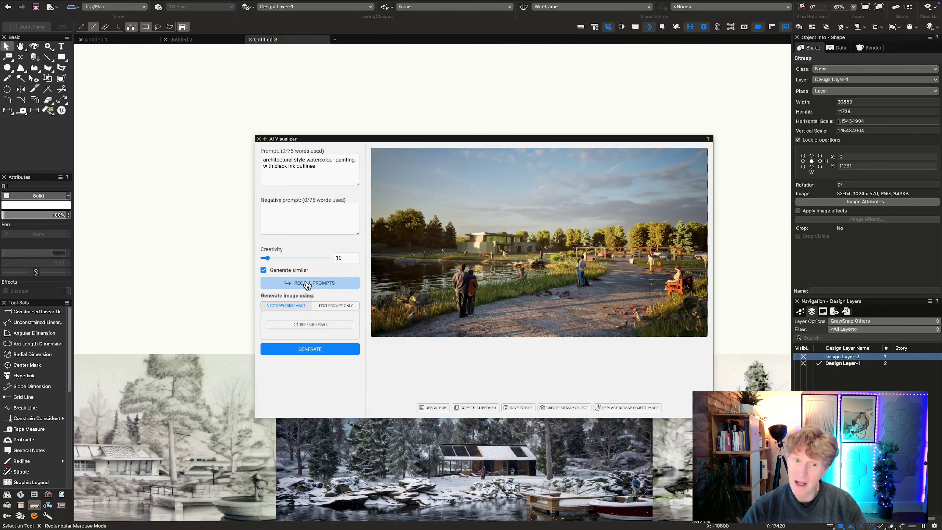
drag(316, 166, 255, 159)
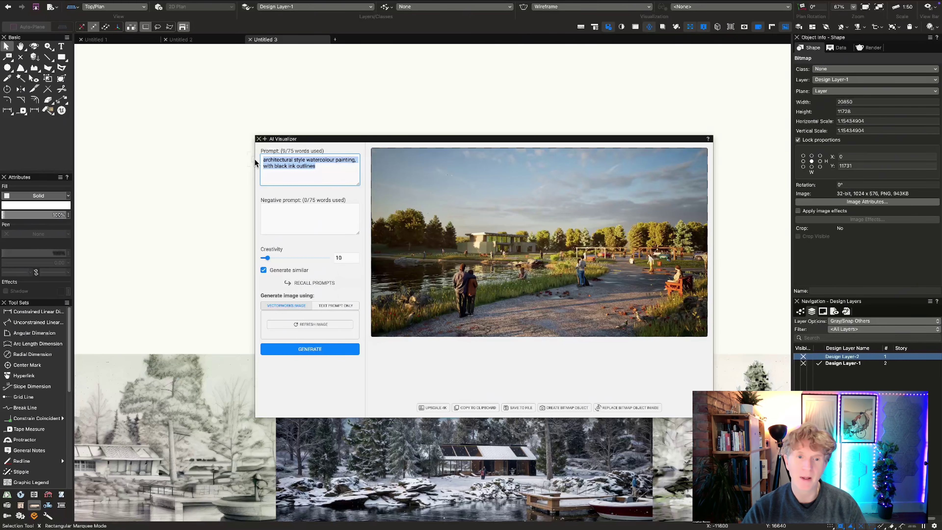
click(259, 139)
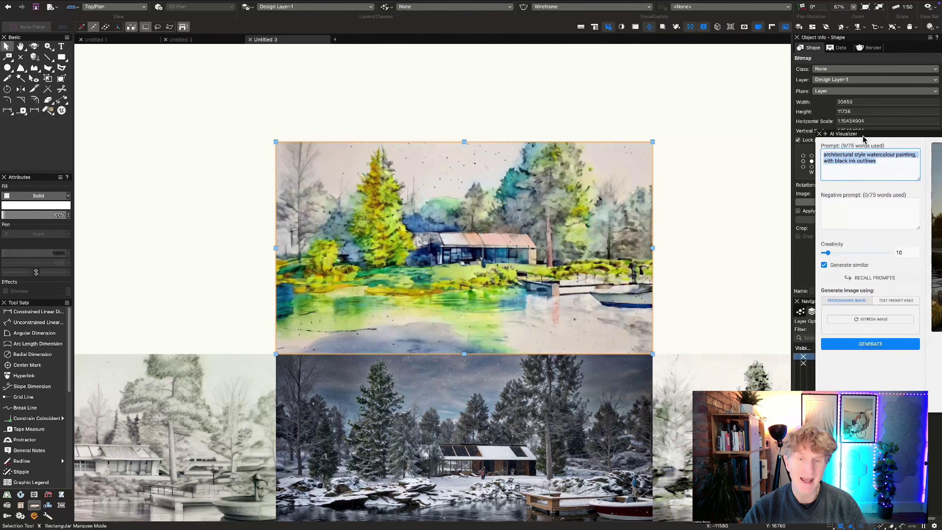
Step: Switch to Design Layer-2, select the park rendering and refresh the AI Visualizer's source image with it
click(841, 356)
click(501, 389)
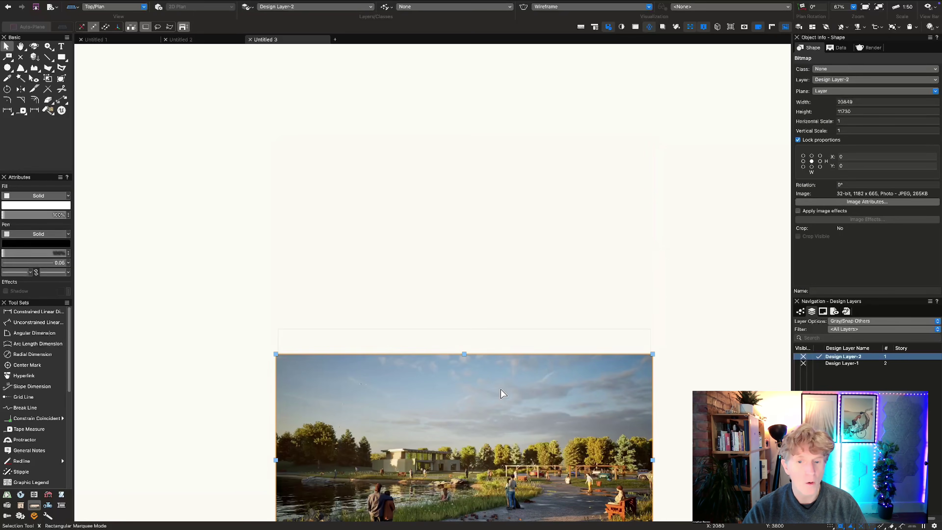
drag(662, 148, 500, 73)
middle_drag(455, 391, 378, 333)
key(super+6)
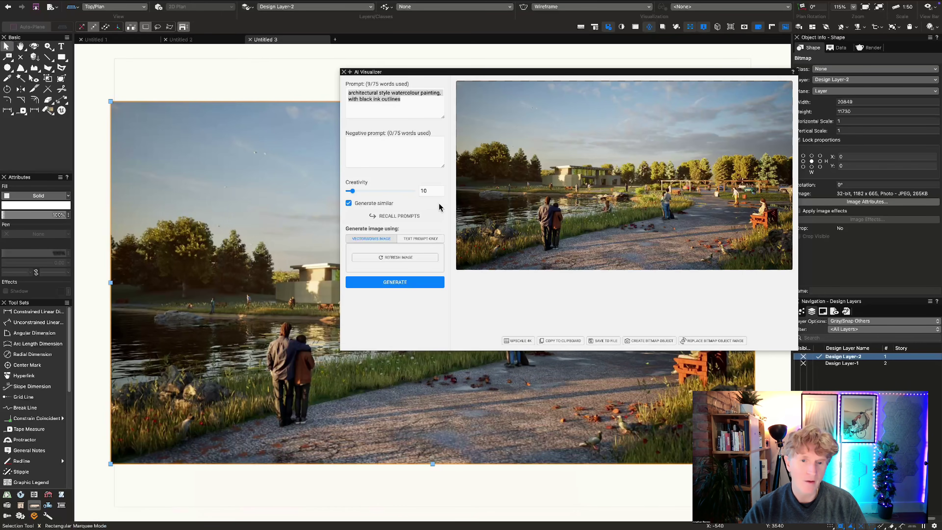
click(387, 259)
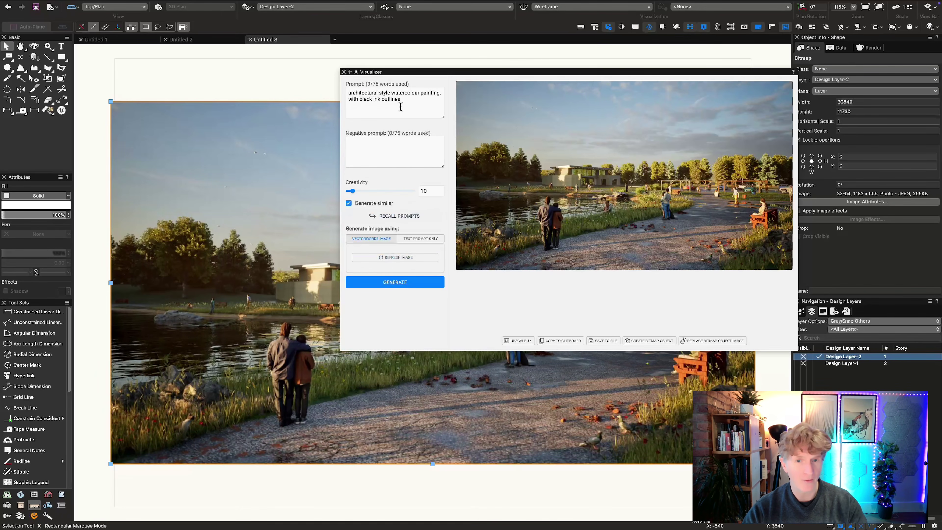
Step: Generate the park scene from the recalled watercolour prompt and insert the result as a bitmap object
click(421, 103)
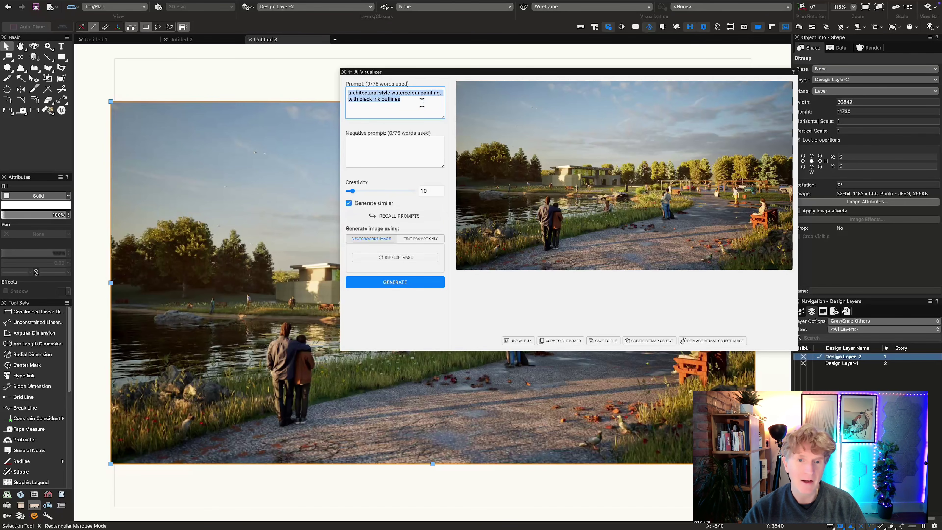
click(422, 103)
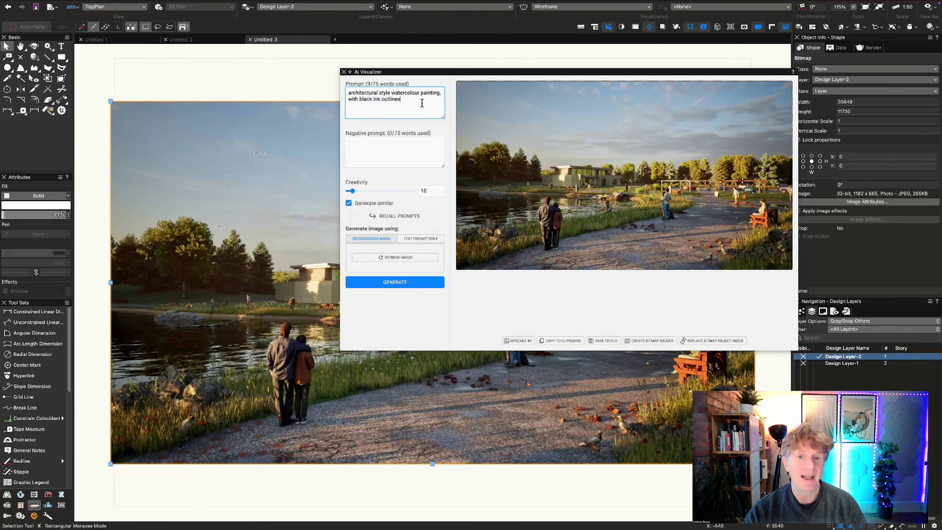
click(396, 284)
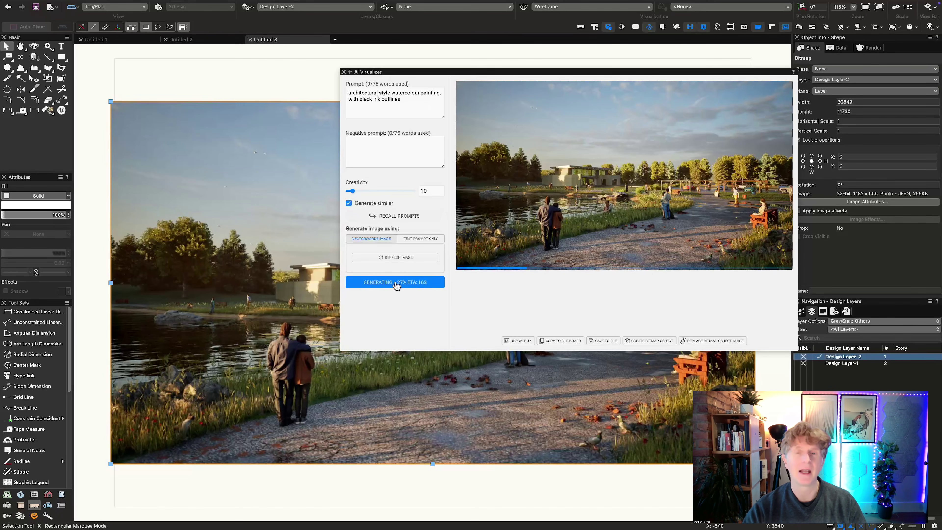
drag(533, 74, 500, 71)
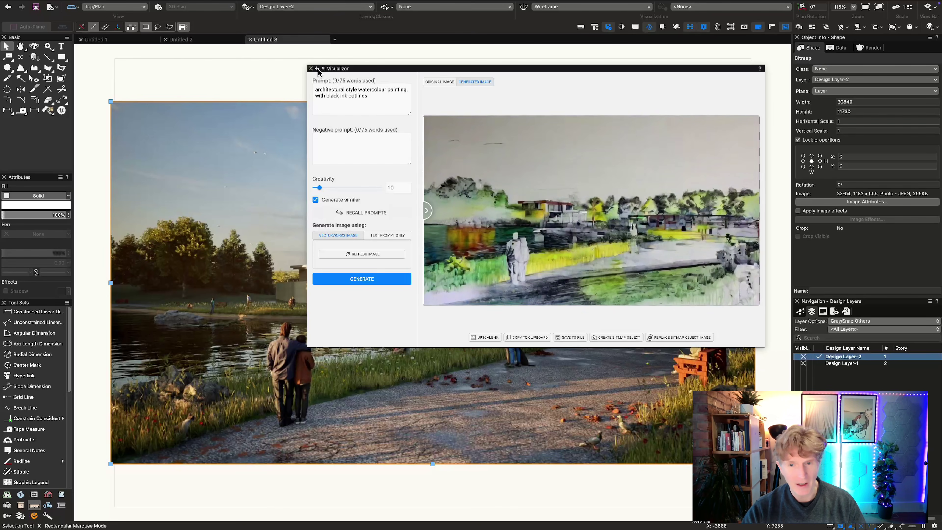
click(317, 69)
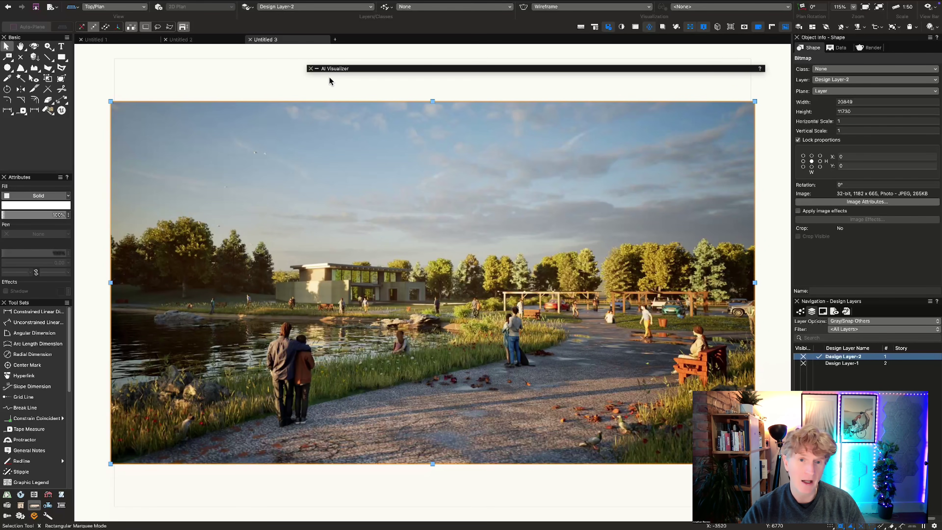
click(317, 68)
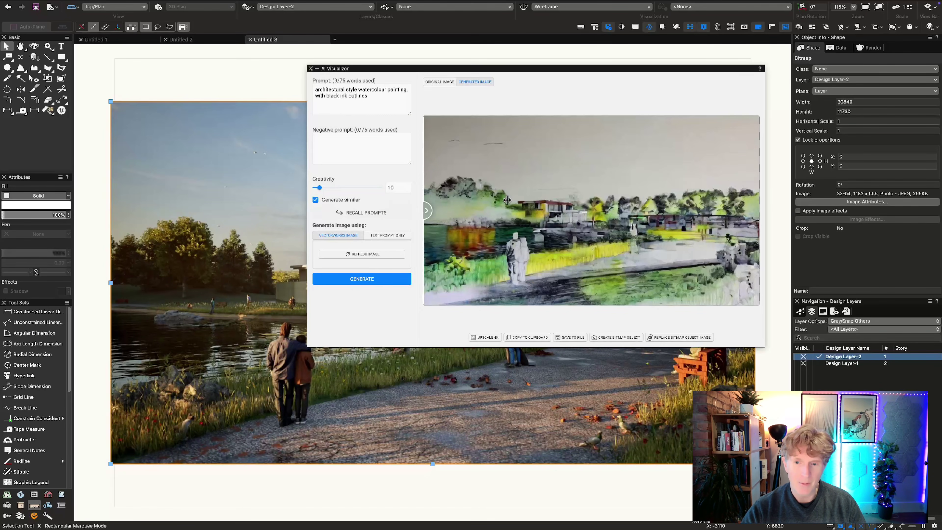
click(615, 338)
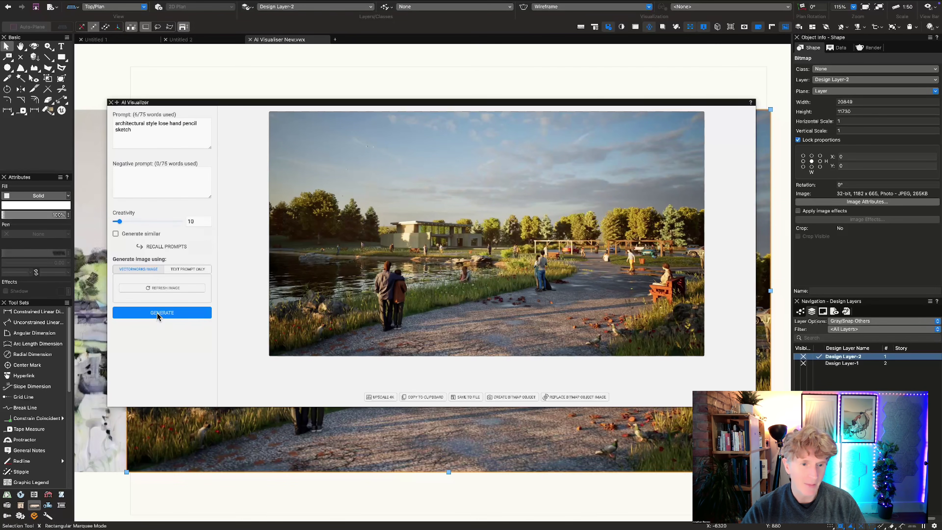
Step: Generate the park scene with the prompt "architectural style lose hand pencil sketch" and insert the result as a bitmap object
click(156, 313)
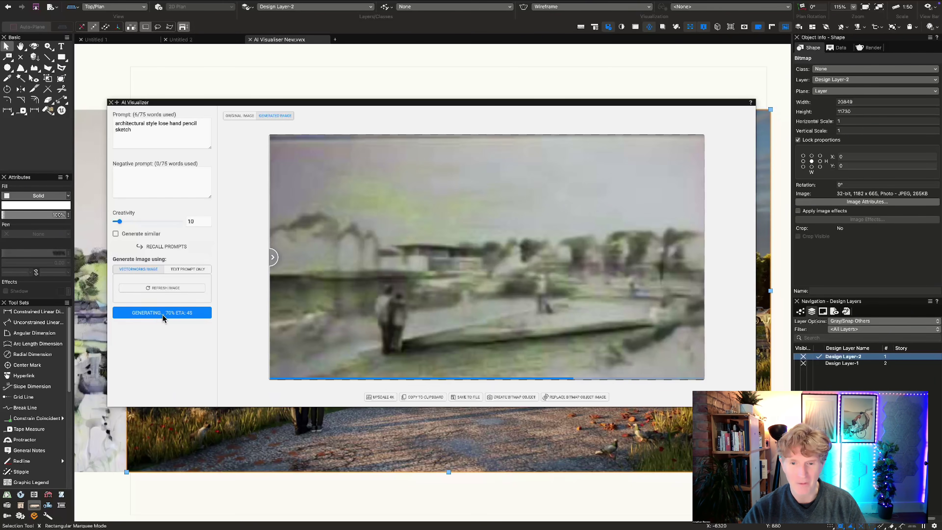
click(503, 397)
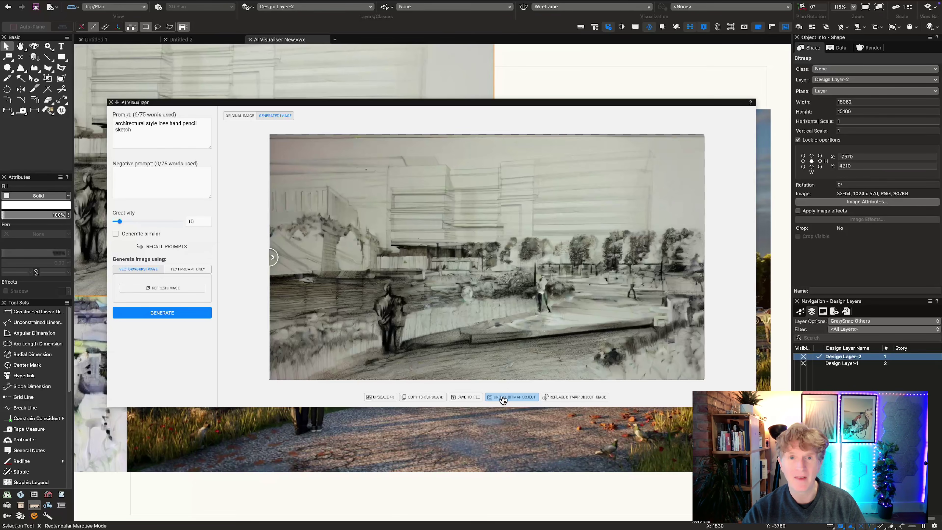
drag(141, 103, 192, 26)
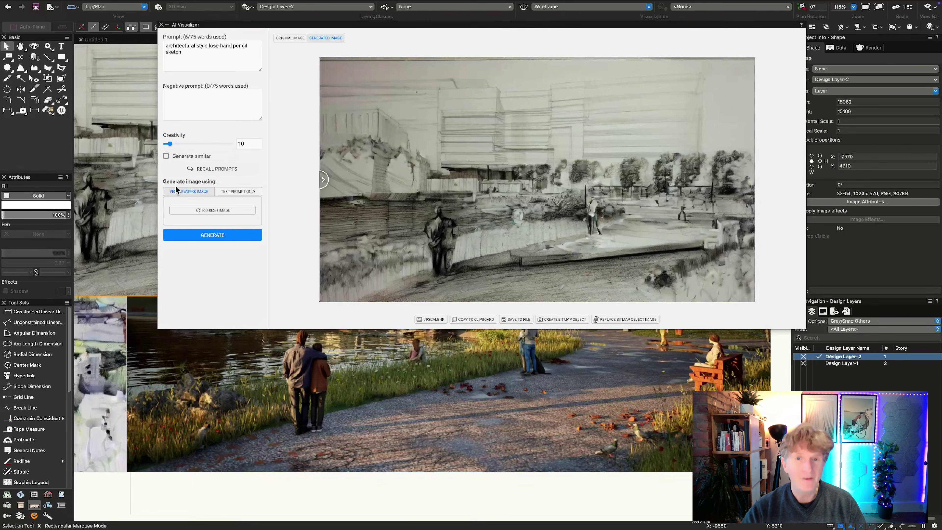
Step: Scale the pencil sketch to the original park rendering's size and place it flush against the rendering's right side
click(242, 507)
scroll(261, 165, down, 5)
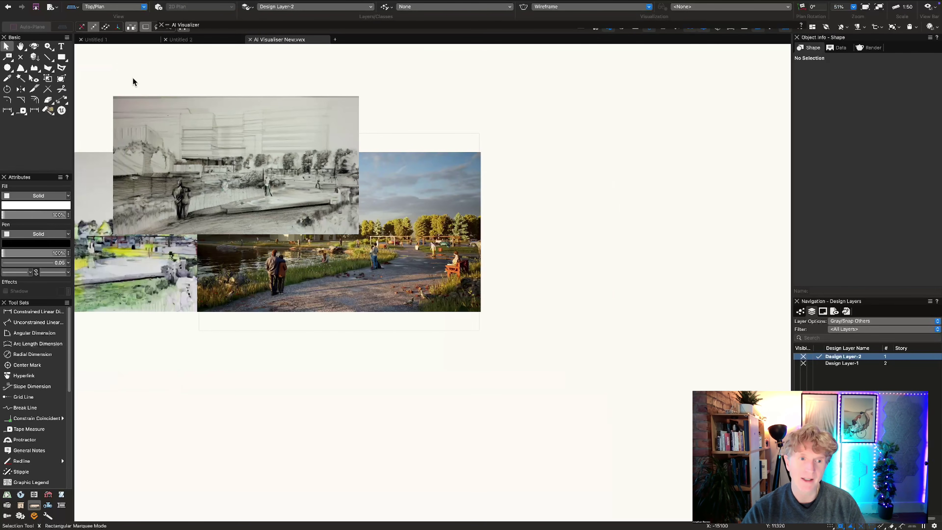
drag(113, 96, 484, 152)
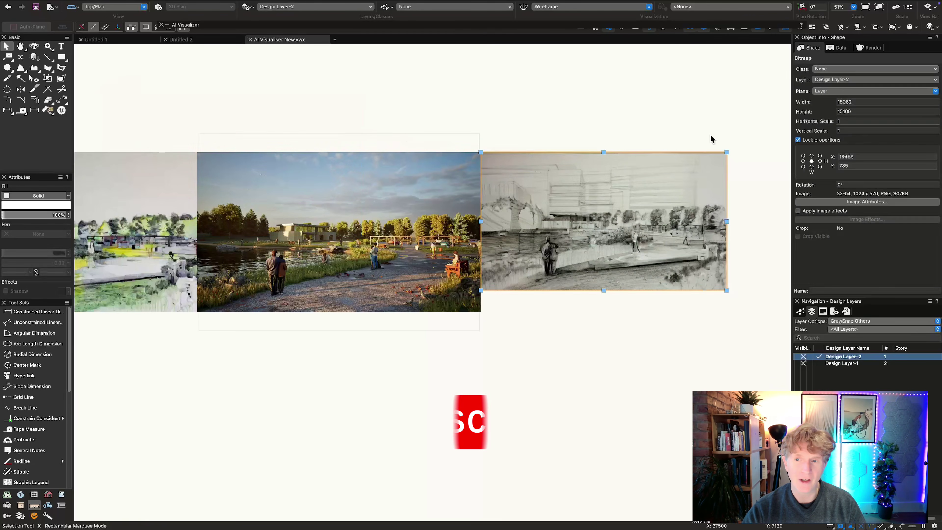
mouse_move(727, 152)
mouse_down()
mouse_move(374, 156)
mouse_move(480, 153)
mouse_up()
drag(234, 291, 197, 312)
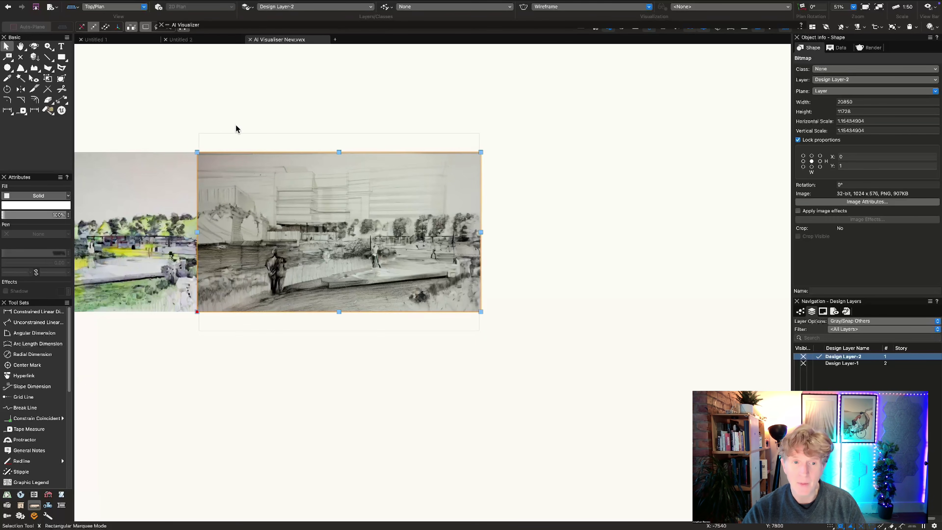
click(235, 128)
drag(197, 153, 481, 152)
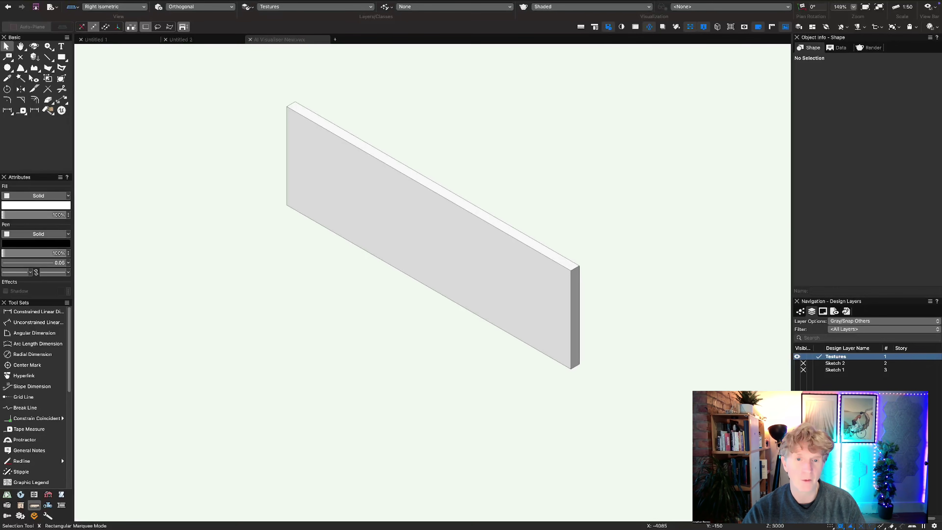
Step: Change the AI Visualizer's text-only prompt to "realistic brick texture"
double_click(151, 88)
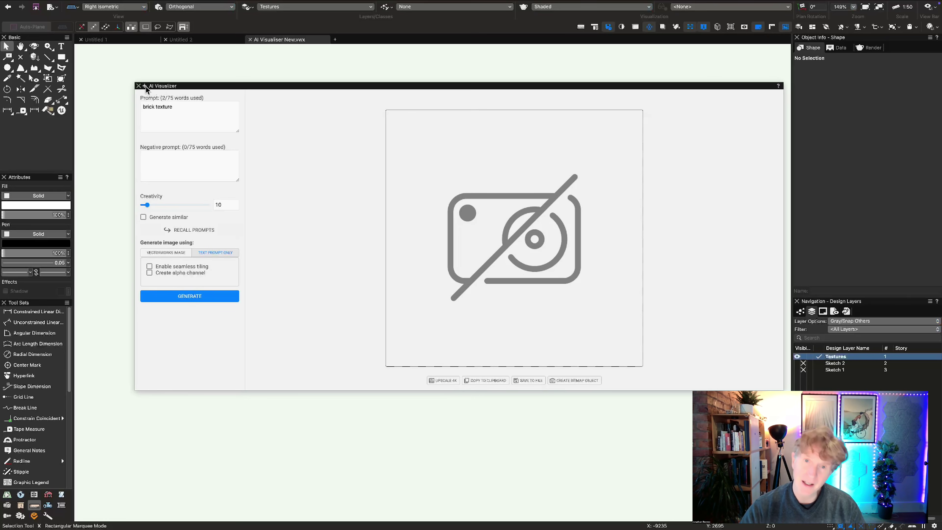
click(143, 107)
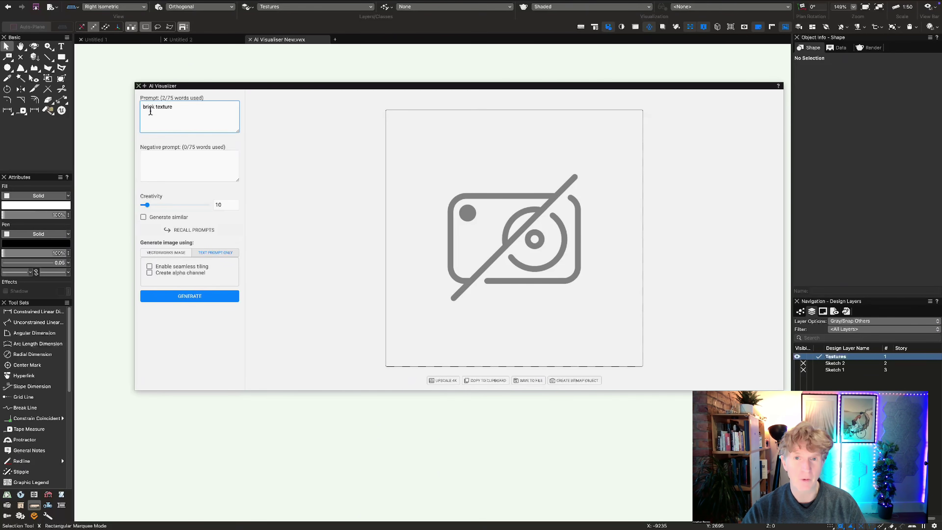
text(realsi)
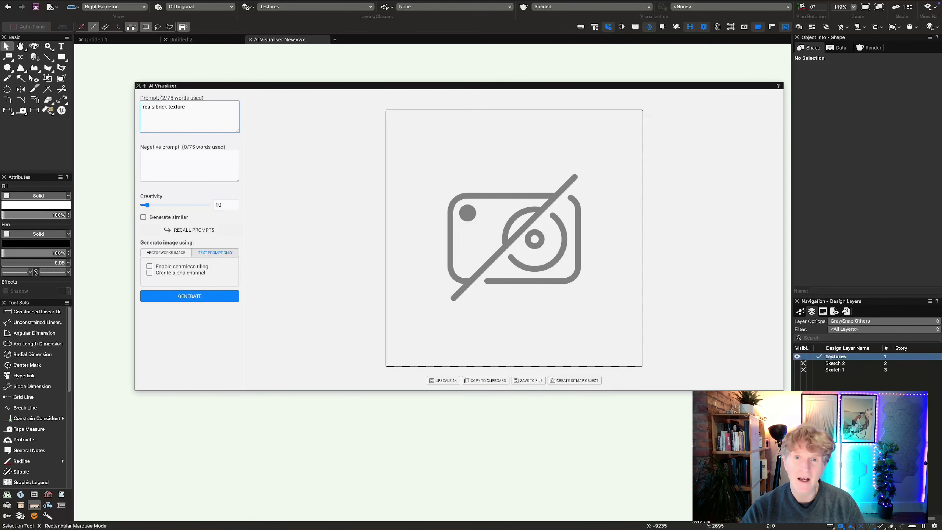
text(tic)
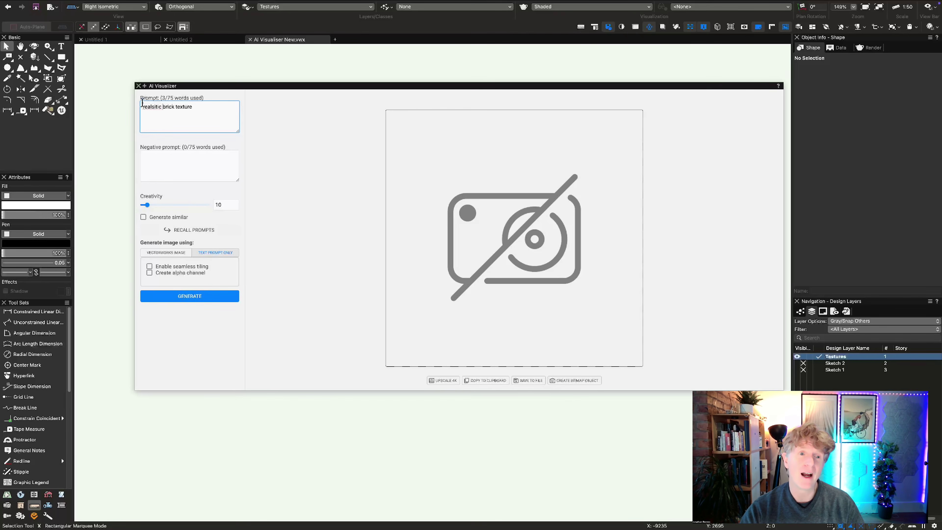
right_click(149, 107)
click(139, 111)
text(r)
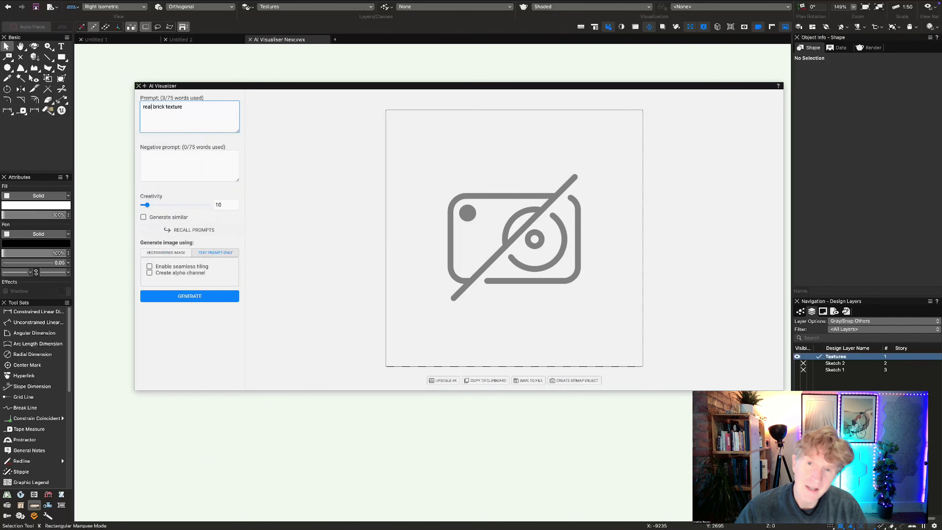
text(ealistic)
drag(203, 108, 105, 108)
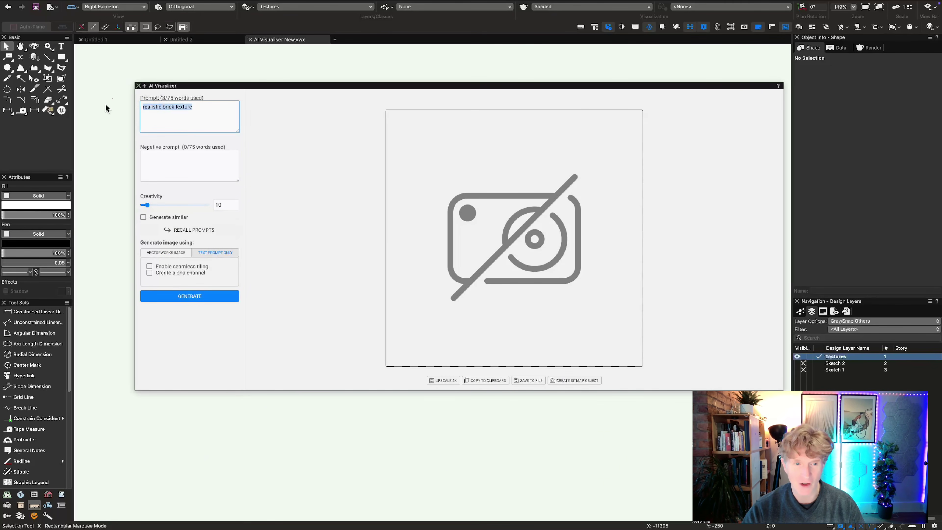
Step: Enable seamless tiling, set the creativity to 0 and generate the brick texture
click(149, 266)
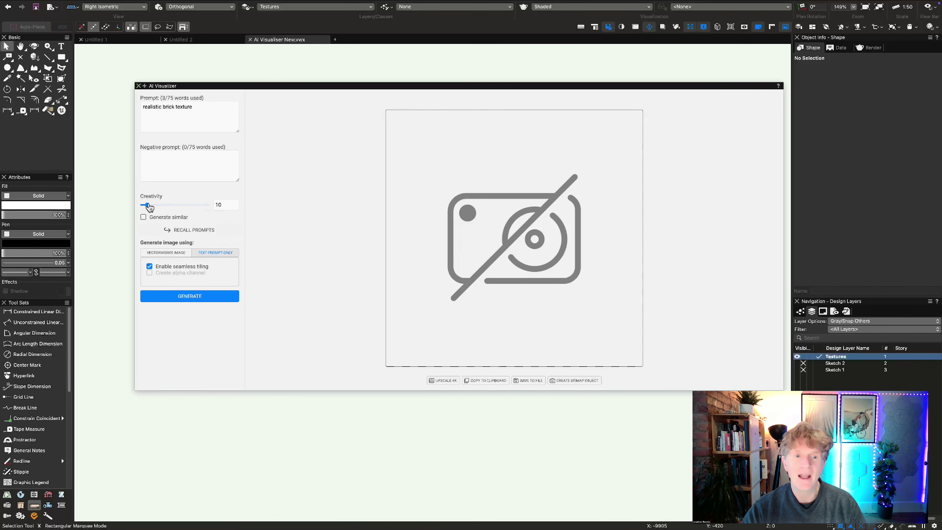
drag(149, 205, 139, 205)
click(188, 297)
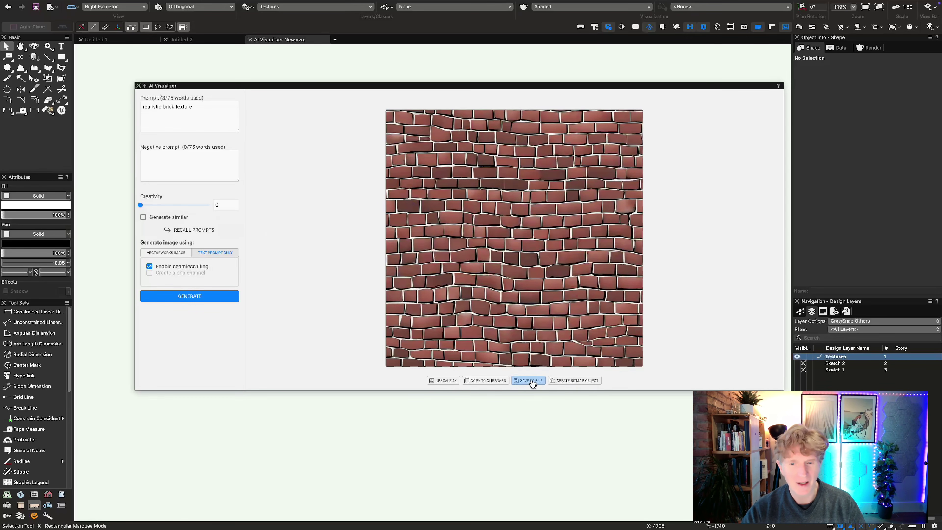
Step: Insert the generated brick texture as a bitmap object and show the Textures layer in Top/Plan view
click(559, 383)
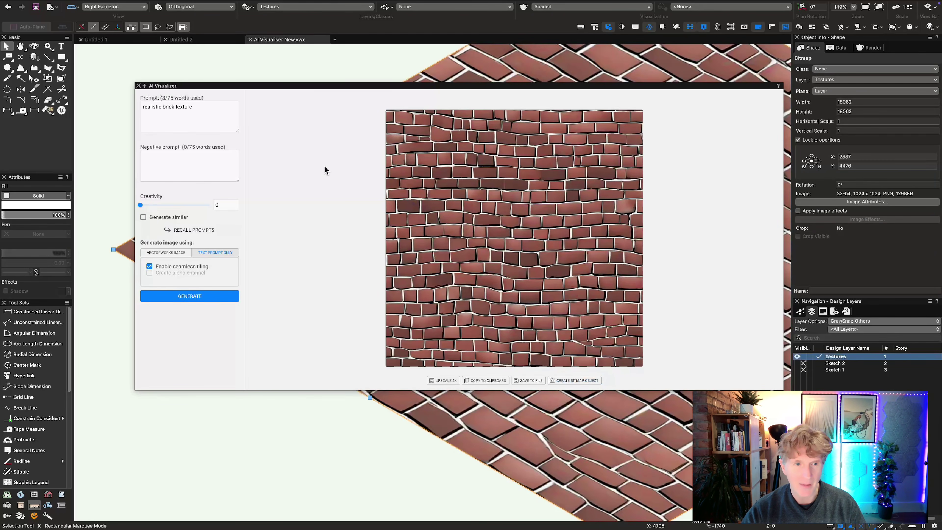
click(138, 86)
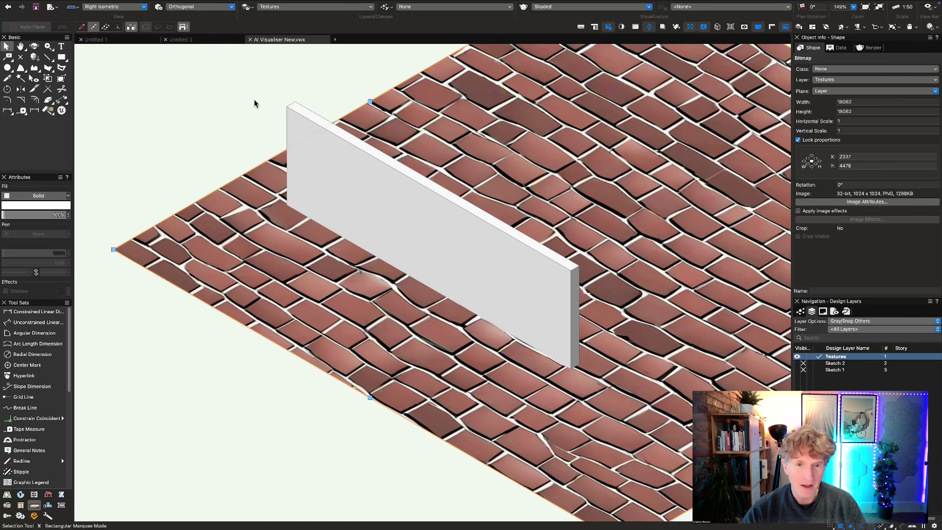
key(F5)
scroll(427, 151, down, 3)
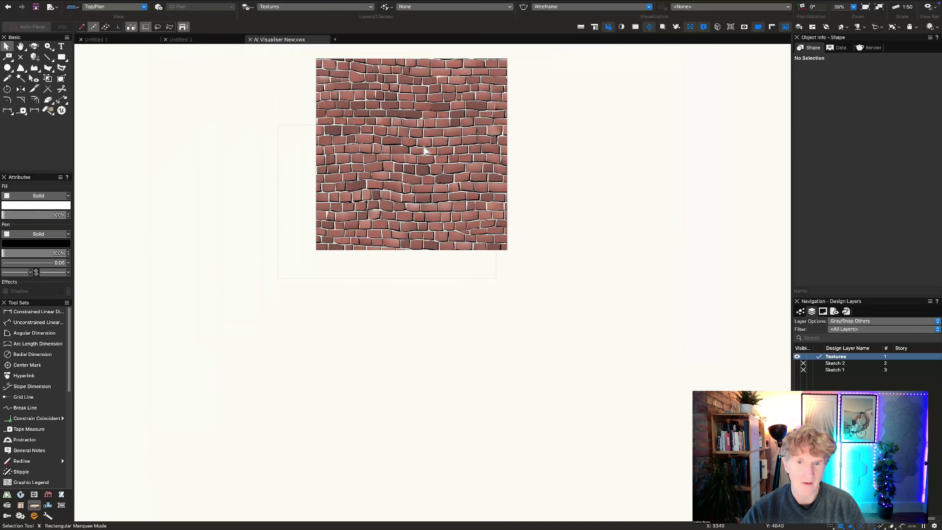
Step: Scale the brick bitmap down to about 5114 mm square in plan and switch to the Front view
click(450, 133)
drag(493, 78, 389, 217)
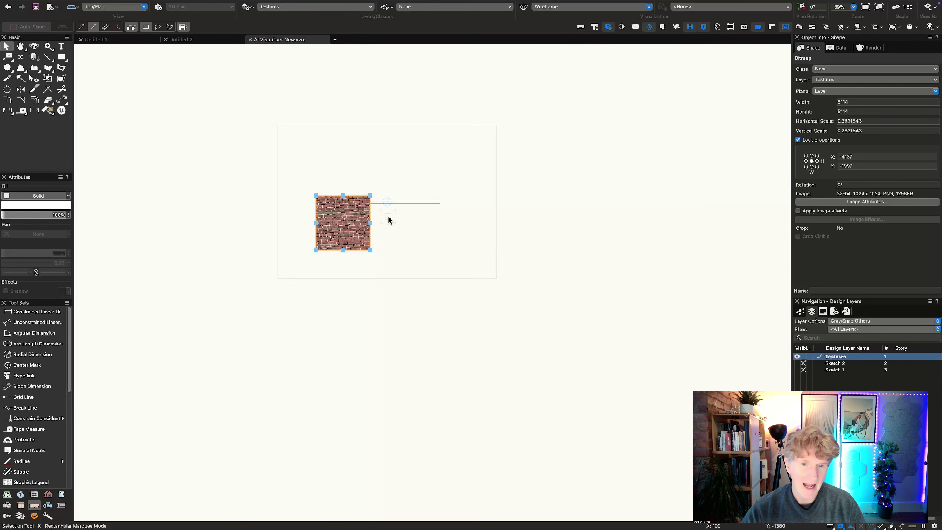
key(KP_6)
key(KP_2)
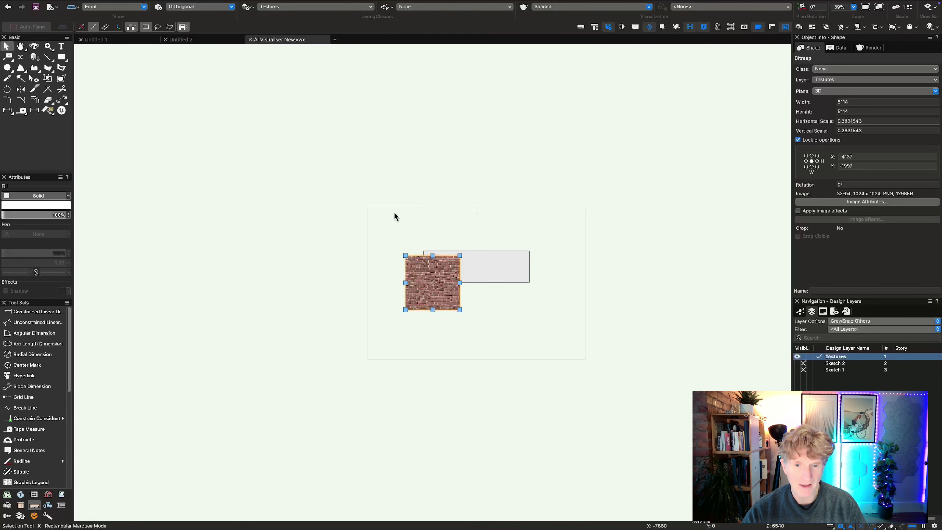
Step: Place the brick bitmap on the wall's lower-left corner and scale it to the wall's height of 3000 mm
scroll(400, 313, up, 5)
click(400, 316)
drag(389, 310, 408, 254)
scroll(479, 229, up, 2)
scroll(408, 254, down, 3)
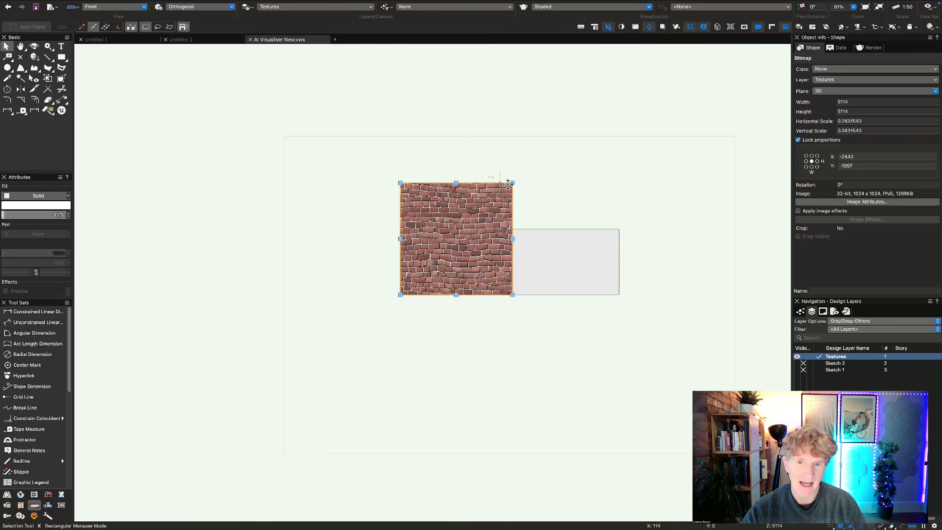
drag(513, 182, 479, 205)
Step: Duplicate the brick bitmap twice side by side so three copies tile along the wall
scroll(457, 241, up, 5)
click(381, 188)
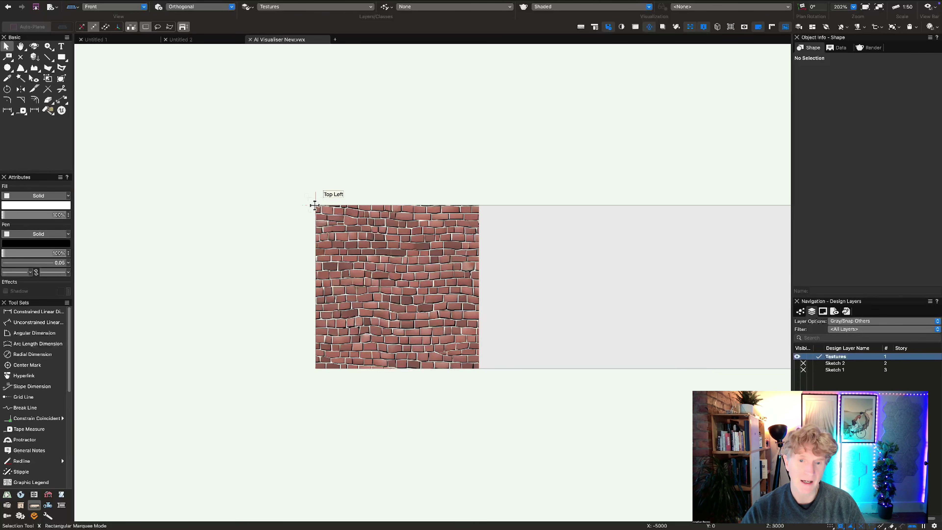
drag(316, 205, 478, 203)
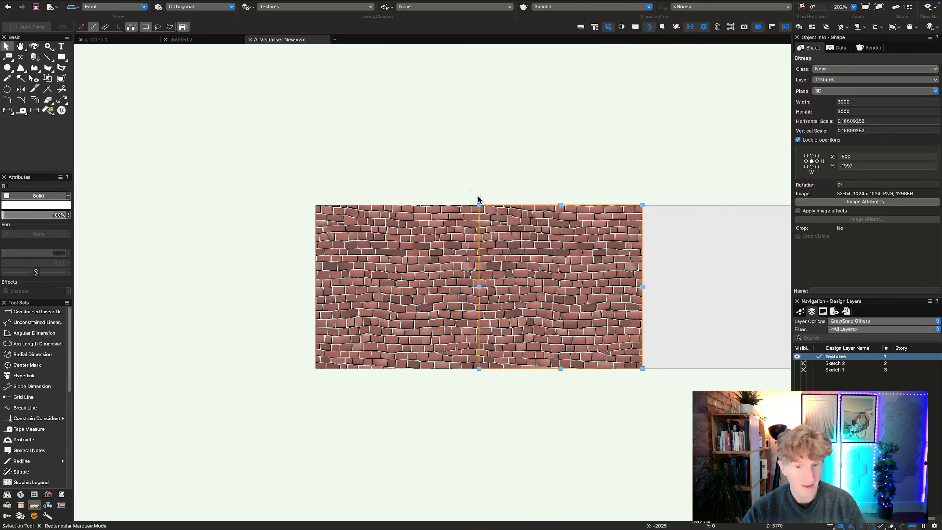
key(super+d)
middle_drag(537, 242, 354, 235)
Step: Move the three brick bitmaps in plan onto the wall's front face and show the wall in Right Isometric view
super+middle_drag(500, 215, 451, 260)
key(super+5)
scroll(410, 271, down, 2)
drag(120, 255, 552, 317)
drag(474, 278, 473, 210)
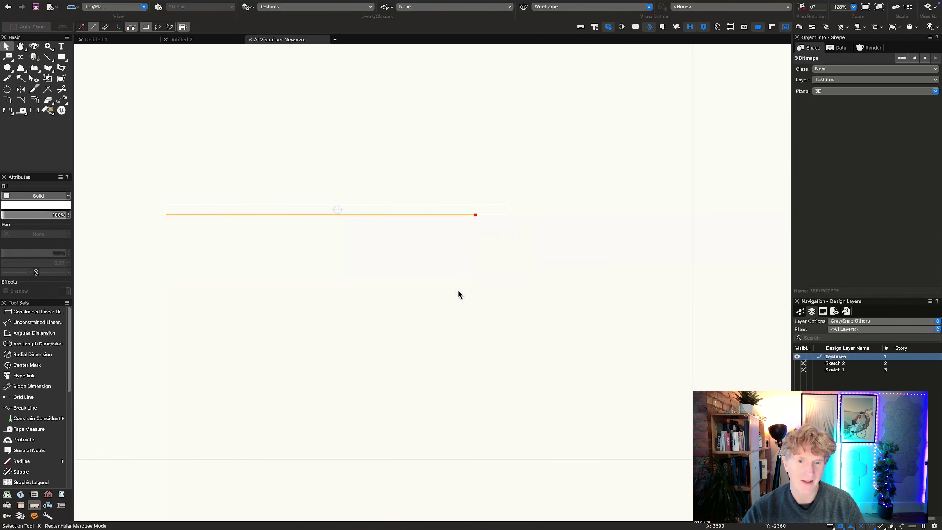
key(super+3)
click(398, 364)
scroll(396, 360, up, 2)
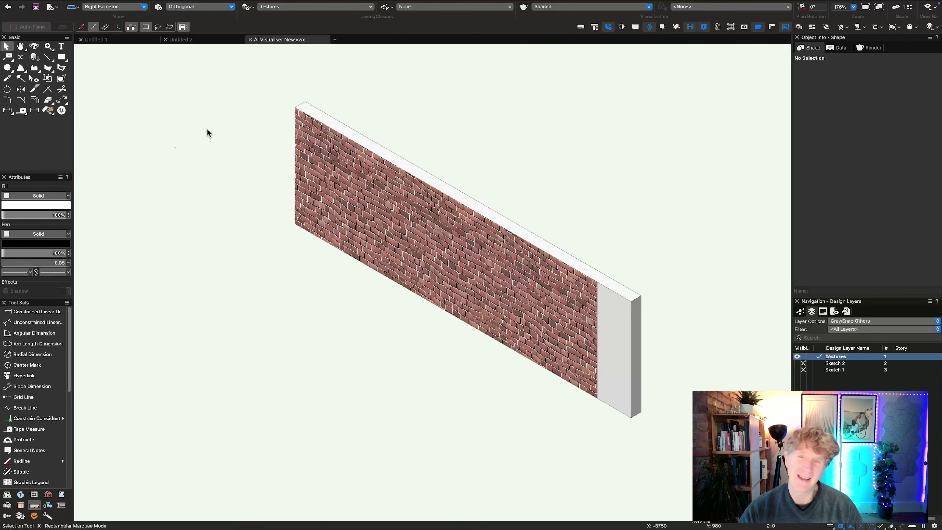
Step: Reopen the AI Visualizer, change the prompt to "modern brick texture" and generate the image
mouse_move(162, 4)
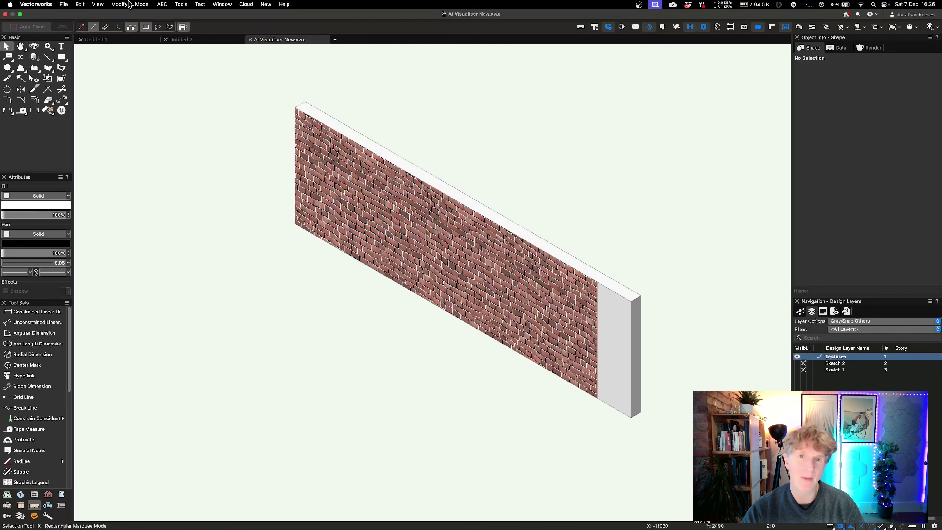
click(134, 4)
click(148, 54)
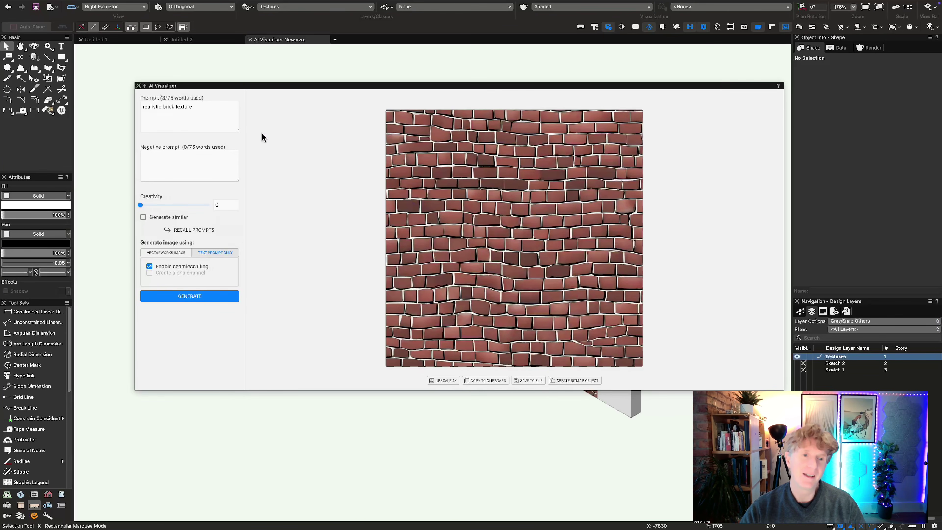
drag(162, 107, 138, 106)
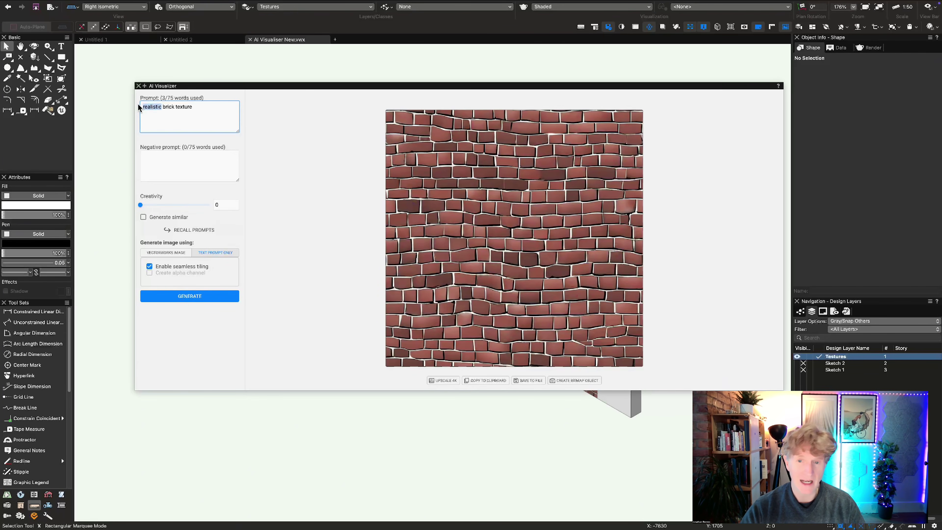
text(modern)
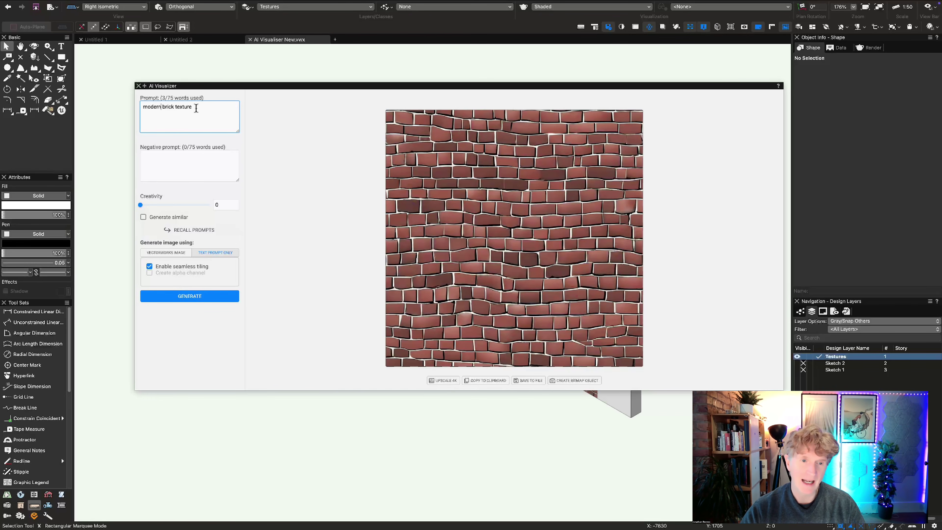
click(192, 297)
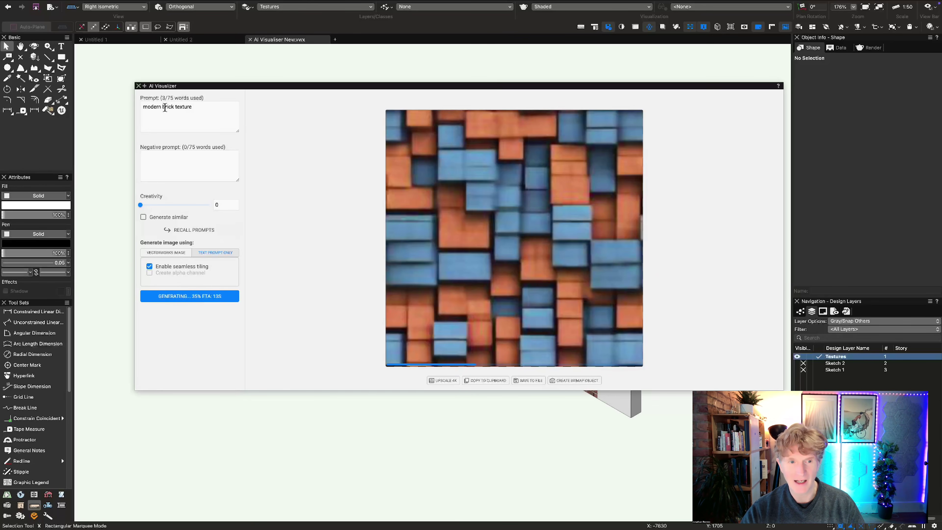
Step: Extend the prompt to "modern brick texture, english bond" and generate the texture
click(198, 110)
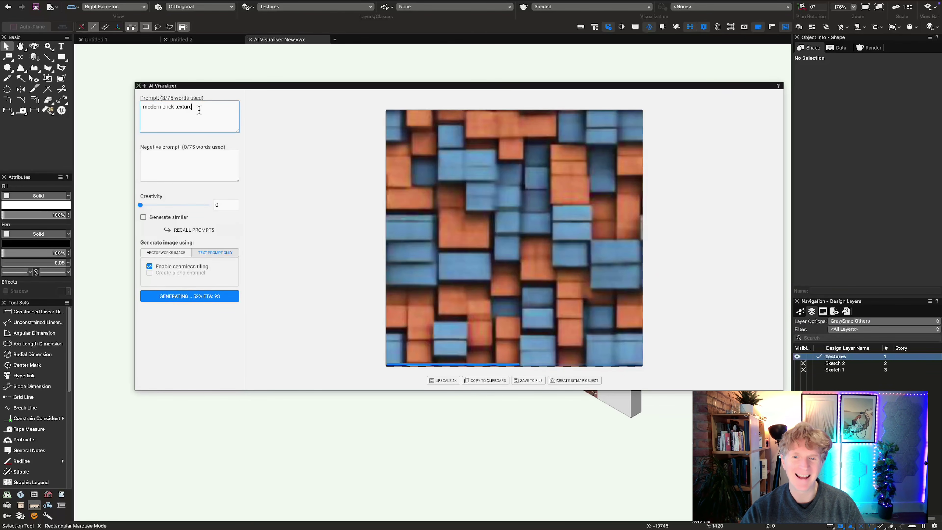
text(, englis)
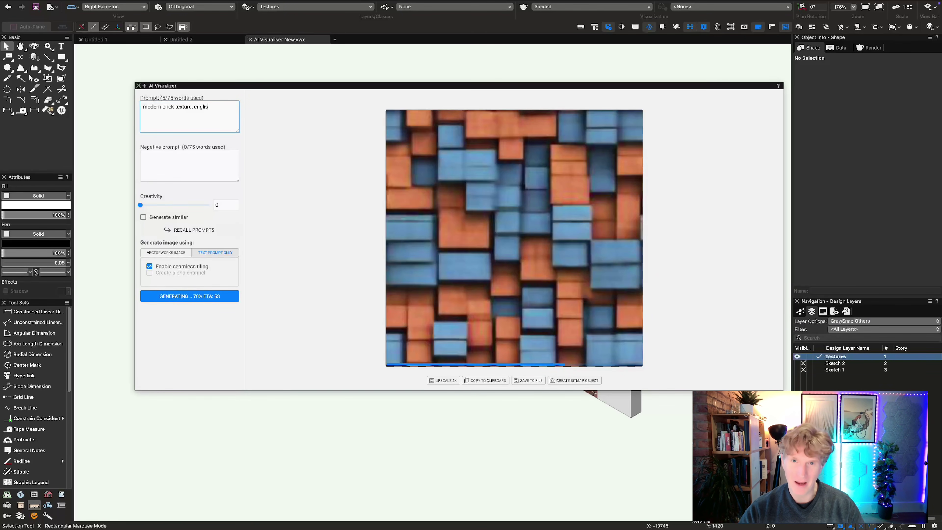
text(h bond)
click(211, 298)
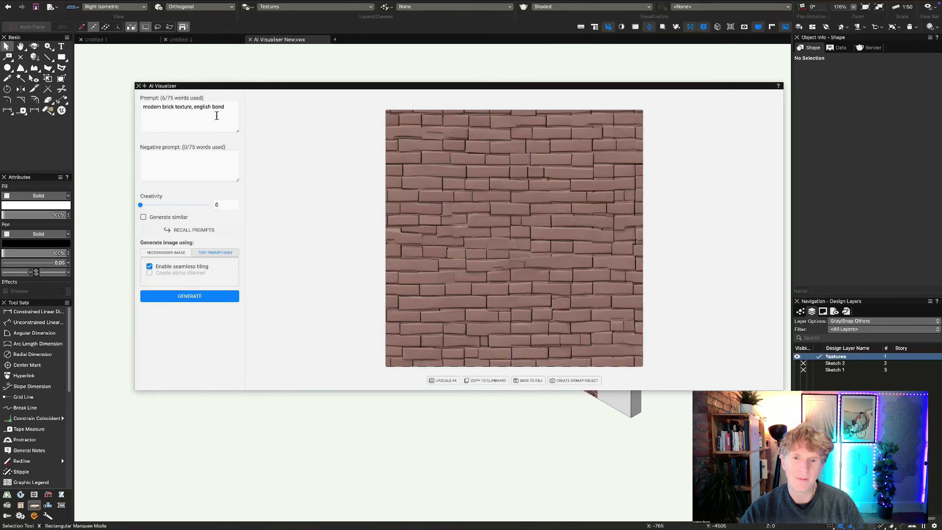
Step: Replace "english" with "flemish" in the prompt so it reads "modern brick texture, flemish bond"
double_click(196, 107)
text(fl)
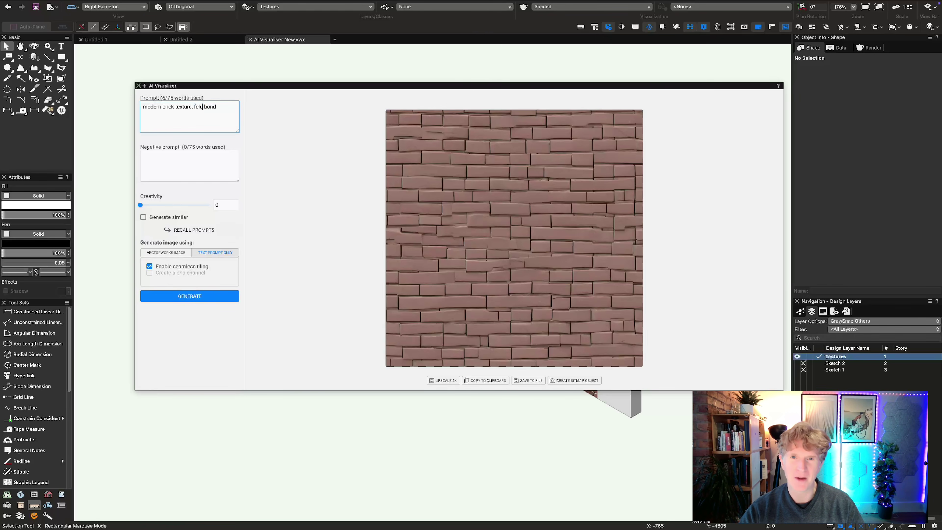
text(e)
key(BackSpace)
text(le)
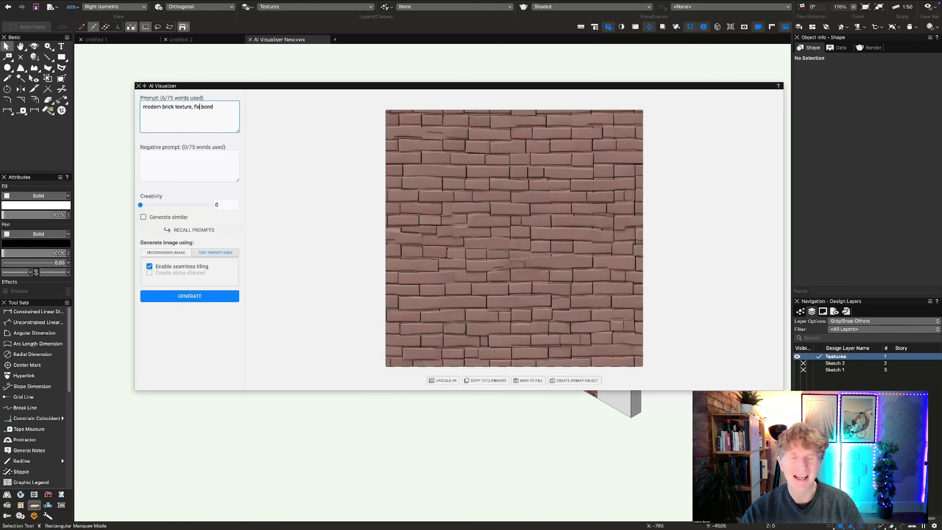
text(mish)
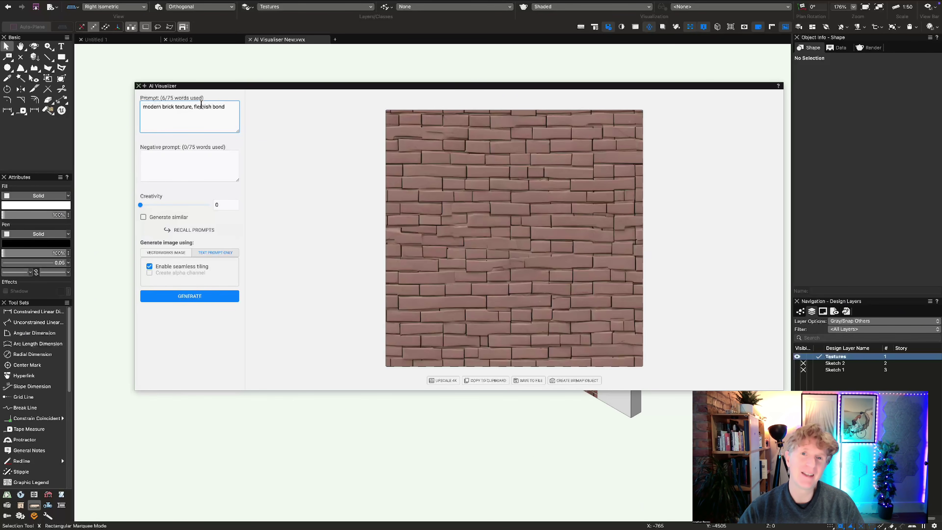
Step: Move "flemish bond" to the start of the prompt, separated by a comma from "modern brick texture"
drag(205, 104, 225, 107)
key(ctrl+c)
key(BackSpace)
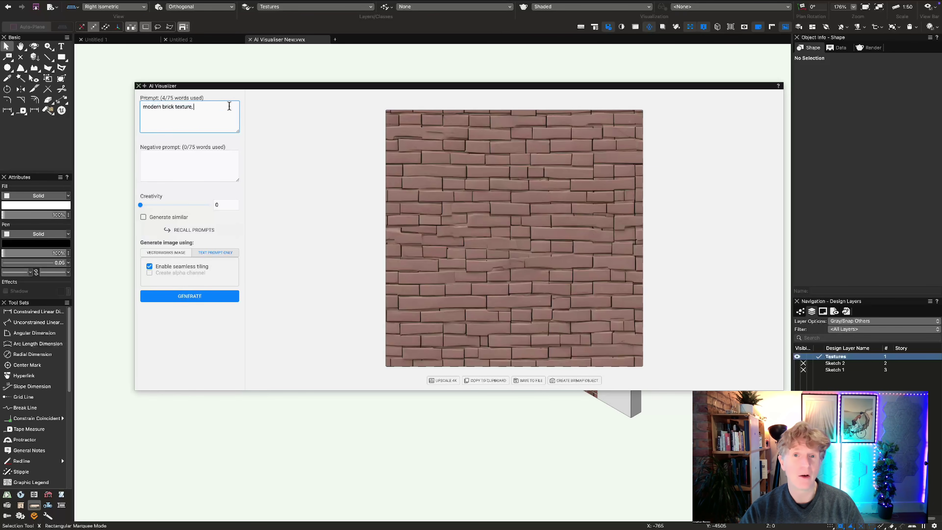
click(142, 106)
key(ctrl+v)
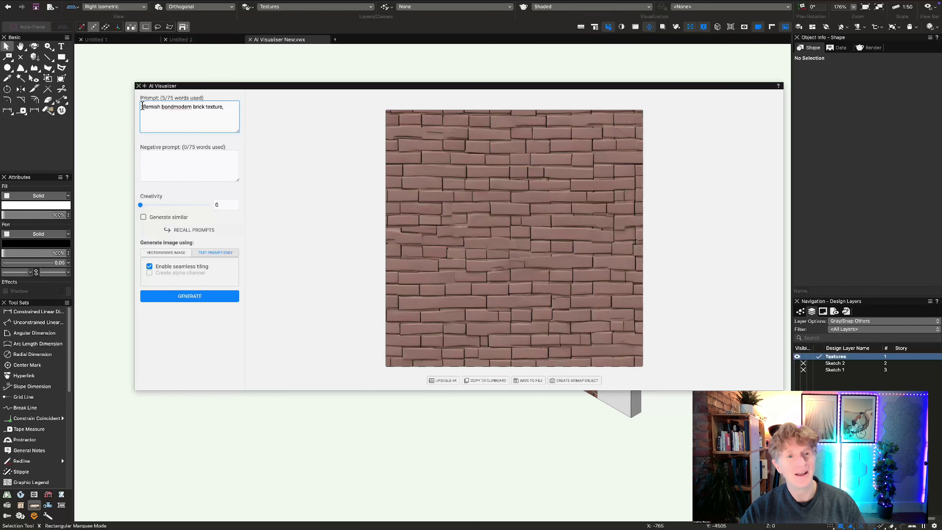
text(,)
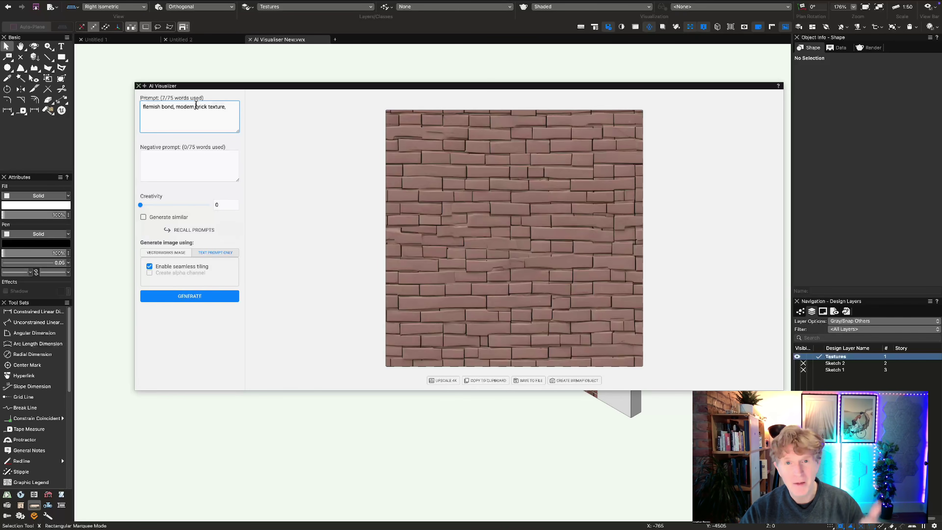
Step: Complete the prompt as "flemish bond, modern brown, brick texture", generate the texture and insert it as a bitmap object
text(brown)
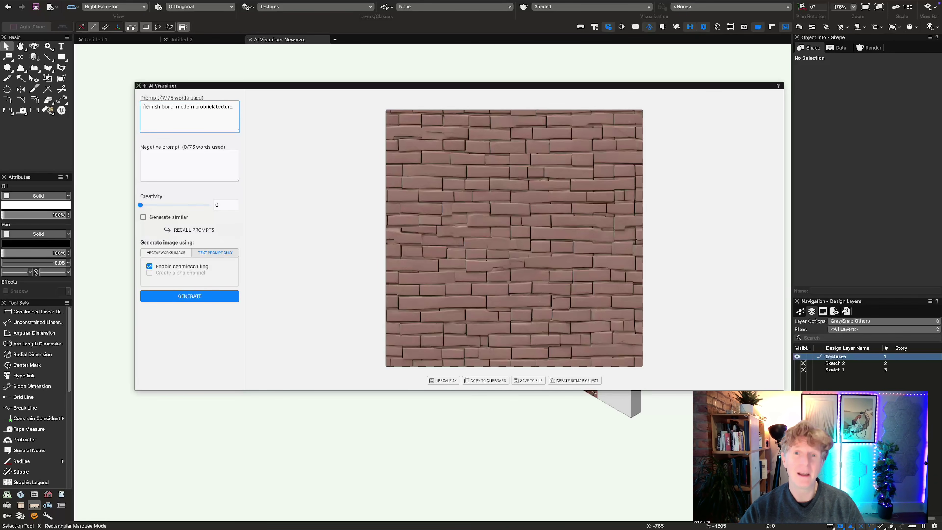
text(,)
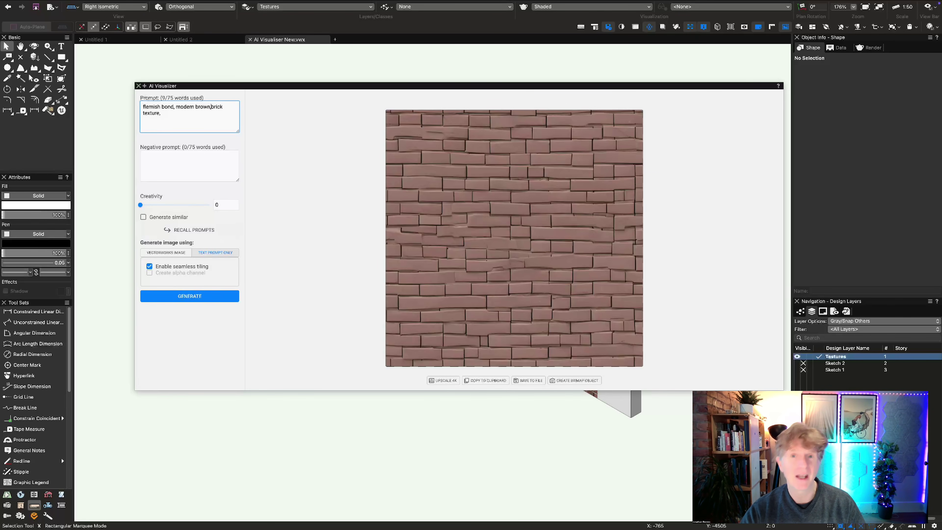
click(194, 297)
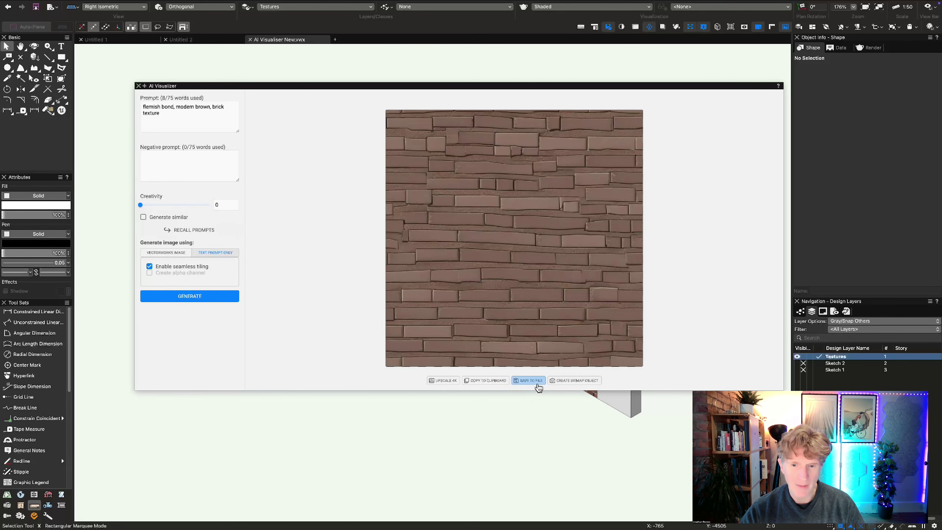
click(563, 383)
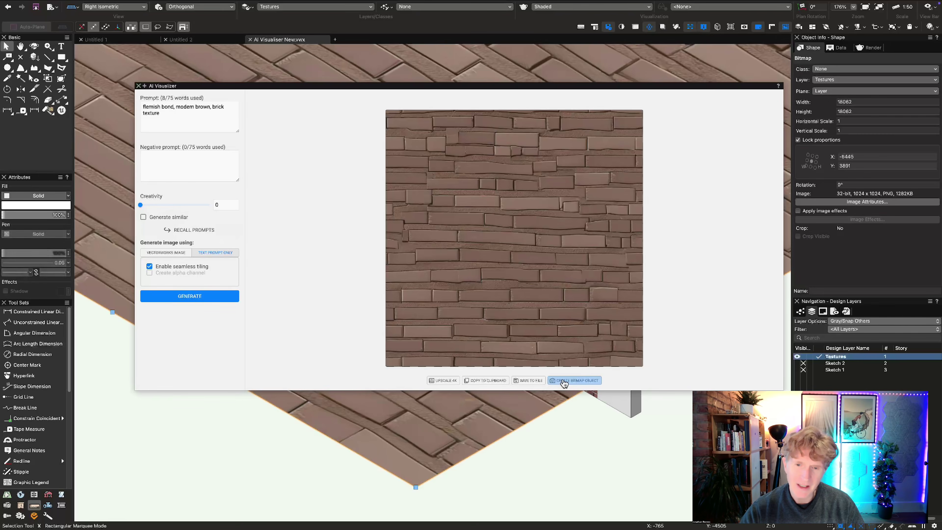
Step: Generate a seamless texture from the prompt "limestone paving" and insert it as a bitmap object
drag(163, 114, 140, 106)
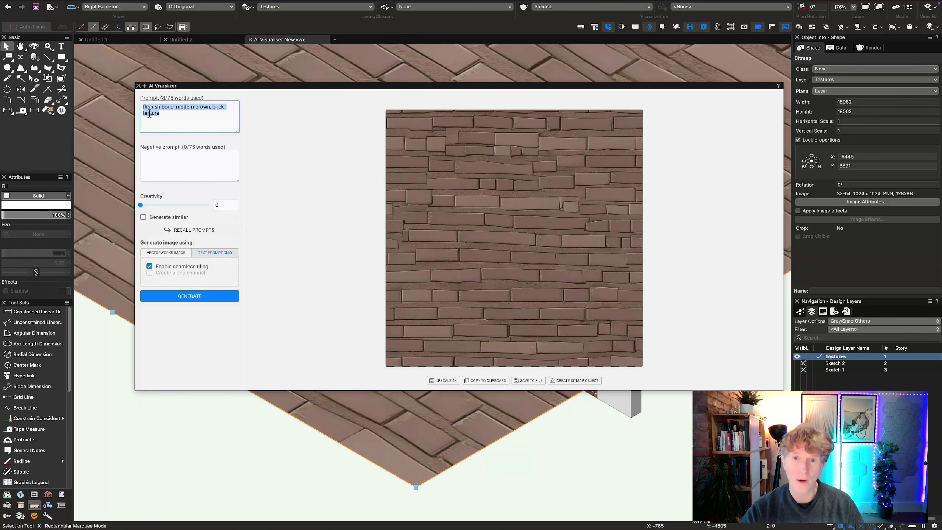
text(limestone paving)
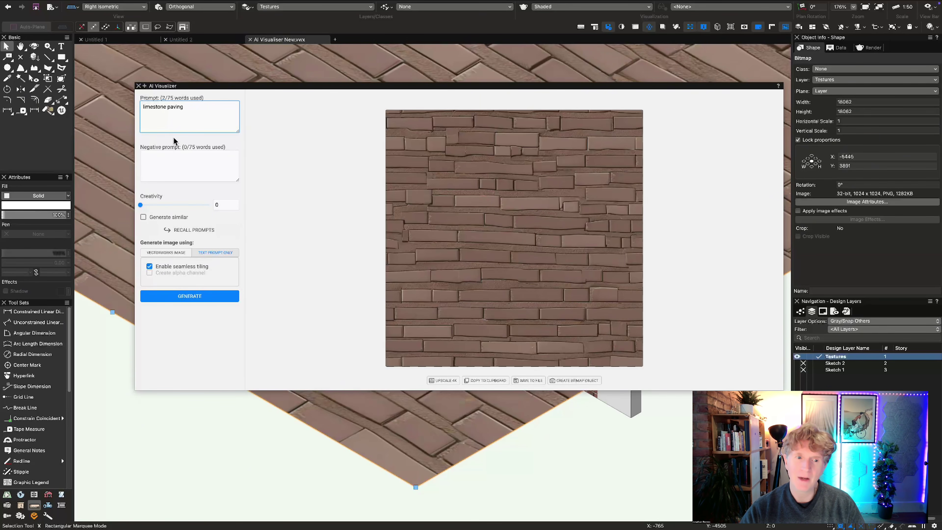
click(203, 297)
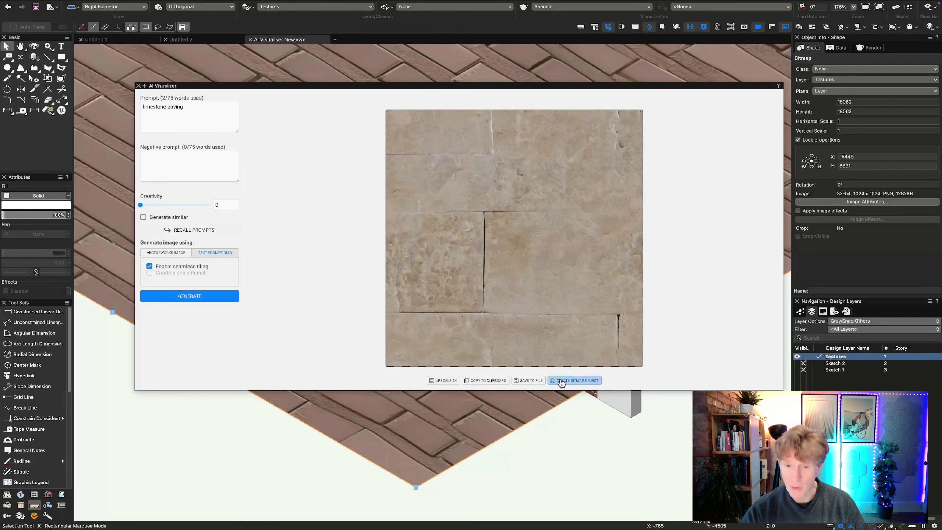
click(562, 381)
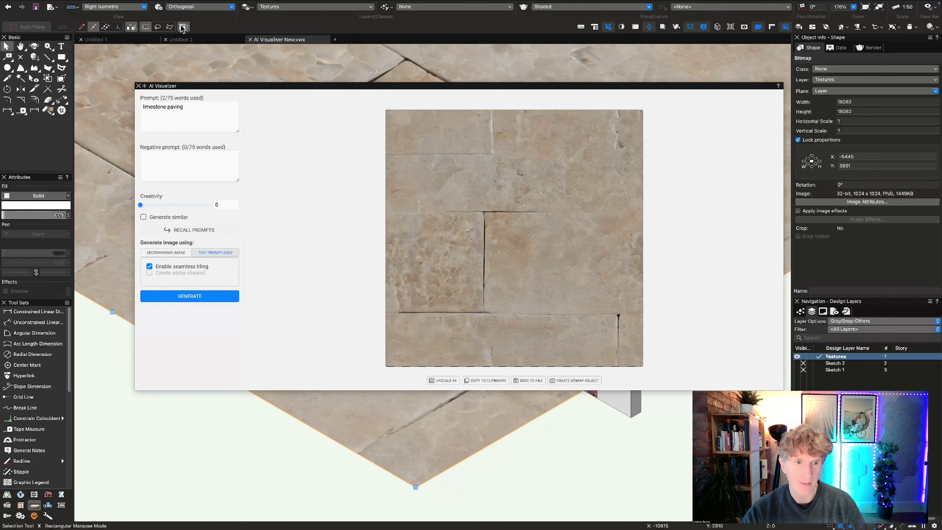
click(138, 86)
Step: Move the limestone bitmap aside in Top/Plan view and delete the brown flemish bond bitmap beneath it
scroll(394, 218, down, 5)
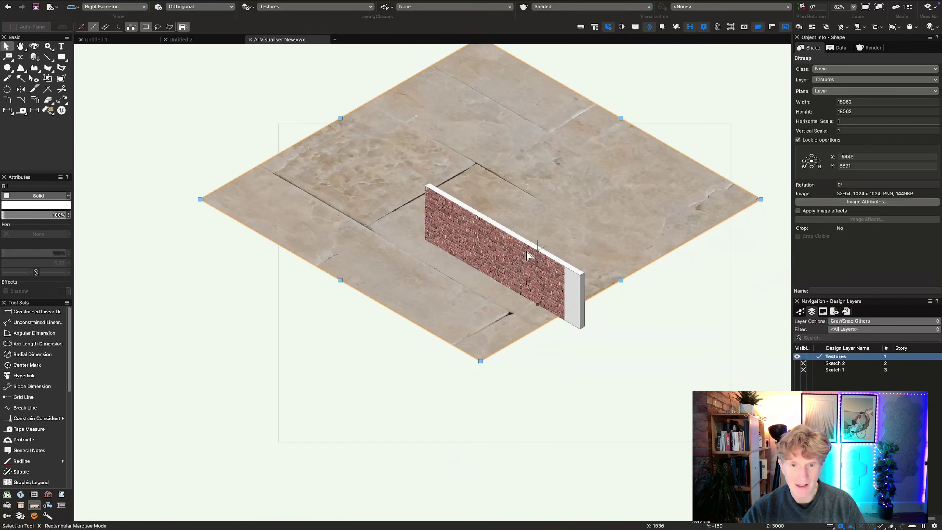
key(F5)
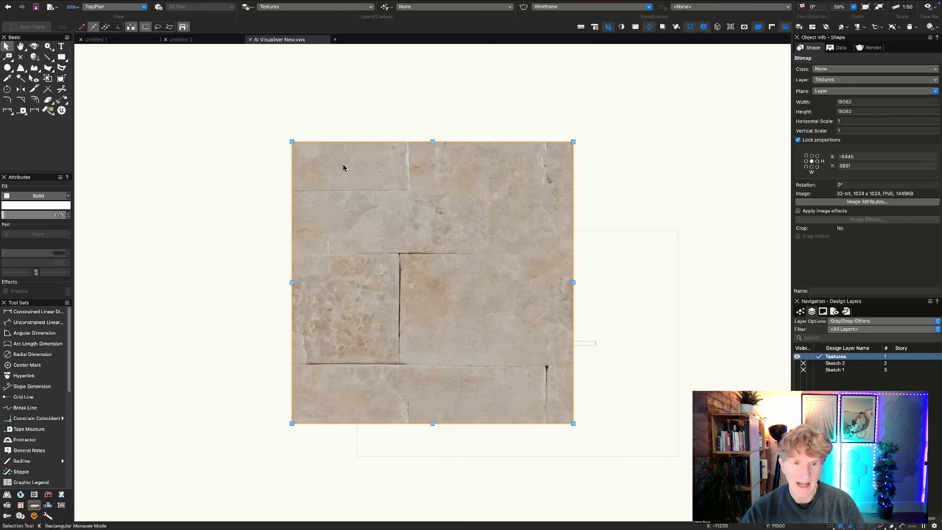
drag(355, 197, 680, 228)
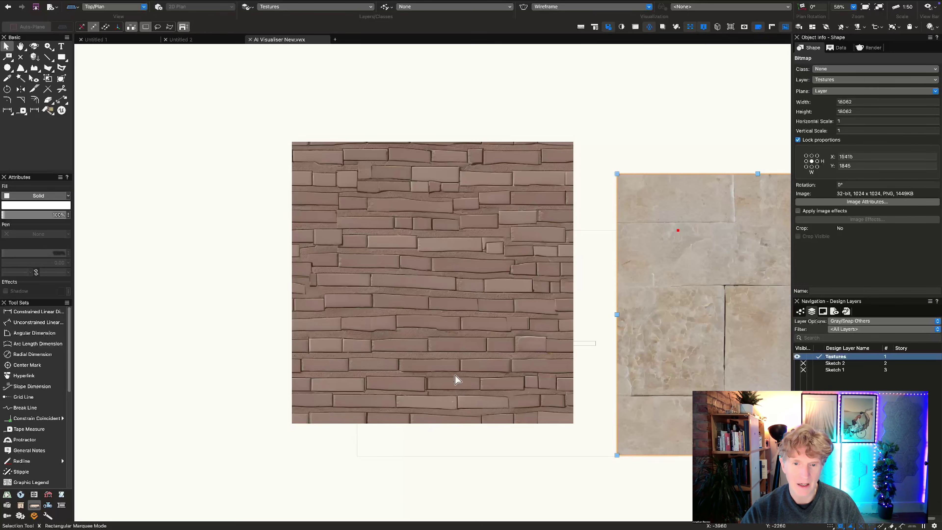
click(446, 345)
key(Delete)
Step: Snap the limestone bitmap's top-left corner to the wall's front left corner and scale the bitmap to 0.25
drag(616, 174, 439, 345)
scroll(489, 383, down, 5)
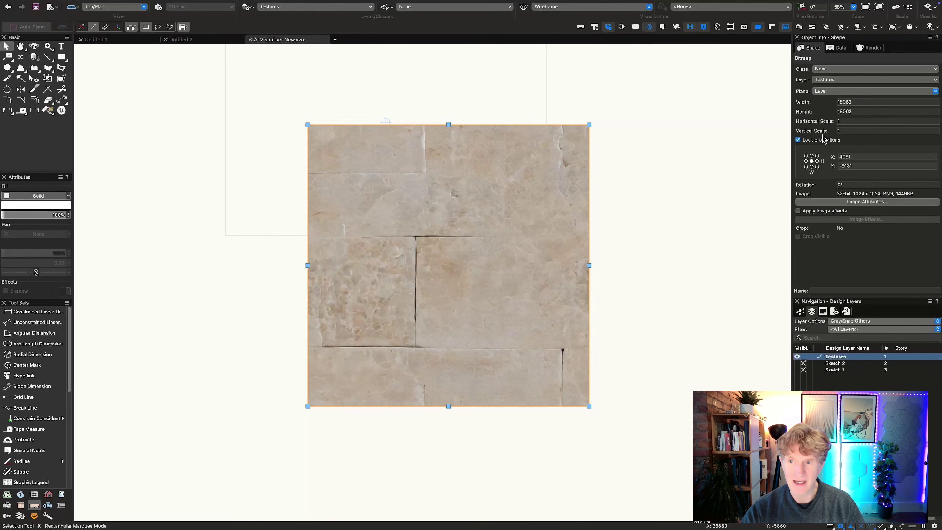
click(818, 121)
text(.25)
key(Return)
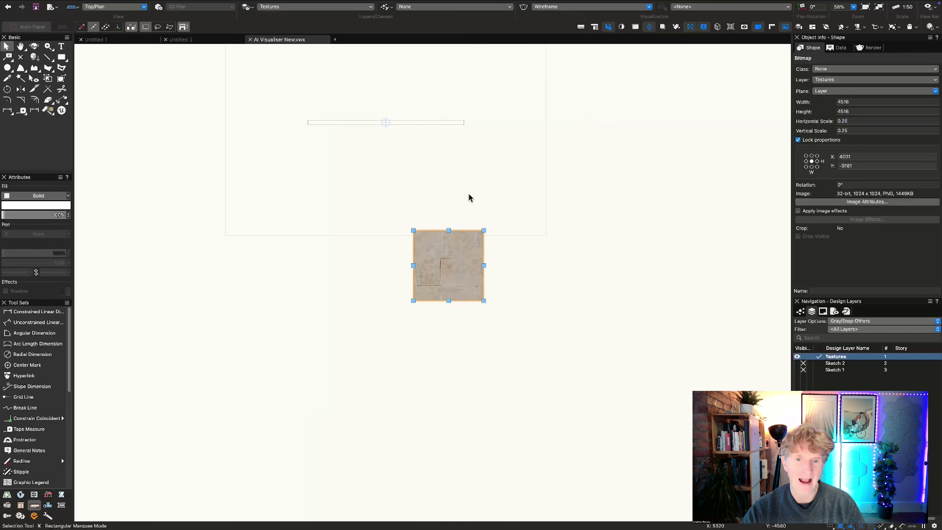
Step: Tile two limestone bitmaps side by side along the wall's front edge and show them in Right Isometric view
mouse_move(414, 231)
mouse_down()
mouse_move(307, 130)
mouse_move(424, 126)
mouse_up()
scroll(308, 128, up, 2)
key(KP_3)
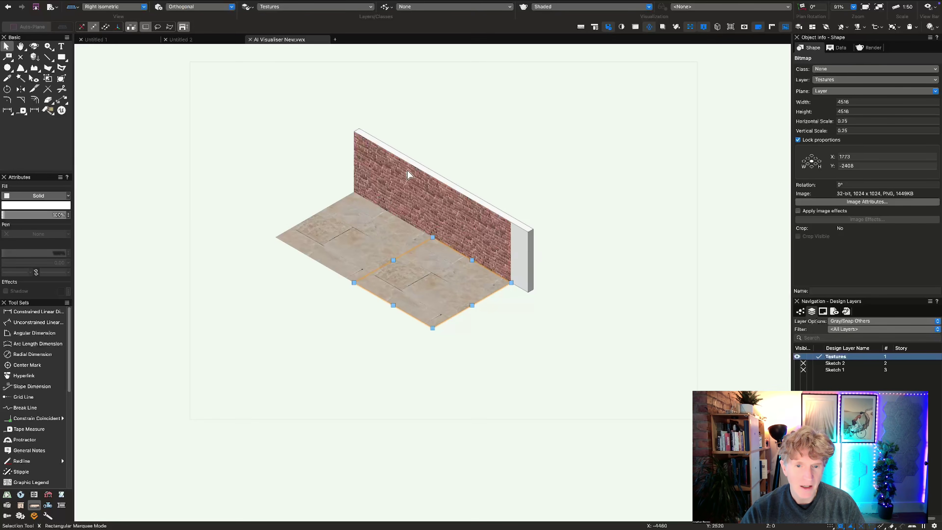
Step: Reopen the AI Visualizer, replace the prompt with "man", turn off seamless tiling and enable alpha channel creation
scroll(363, 249, up, 2)
click(227, 121)
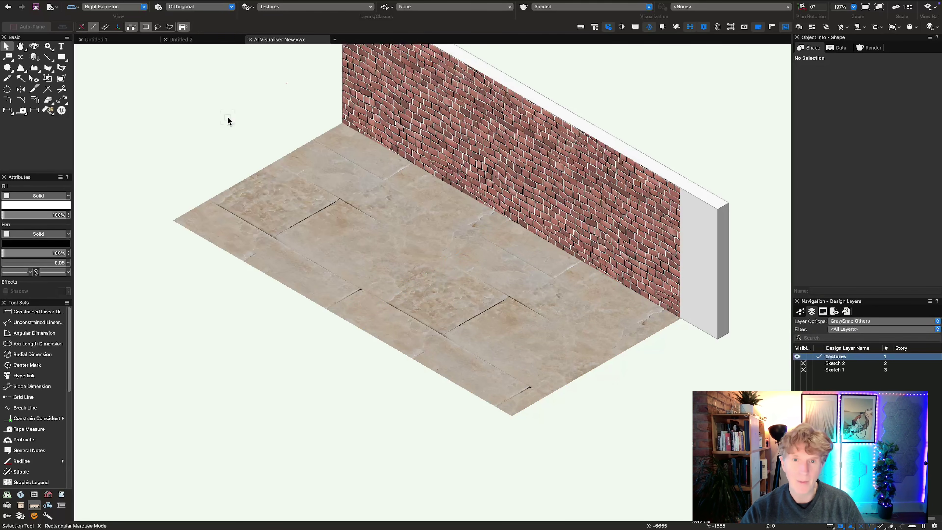
scroll(245, 153, down, 2)
click(125, 5)
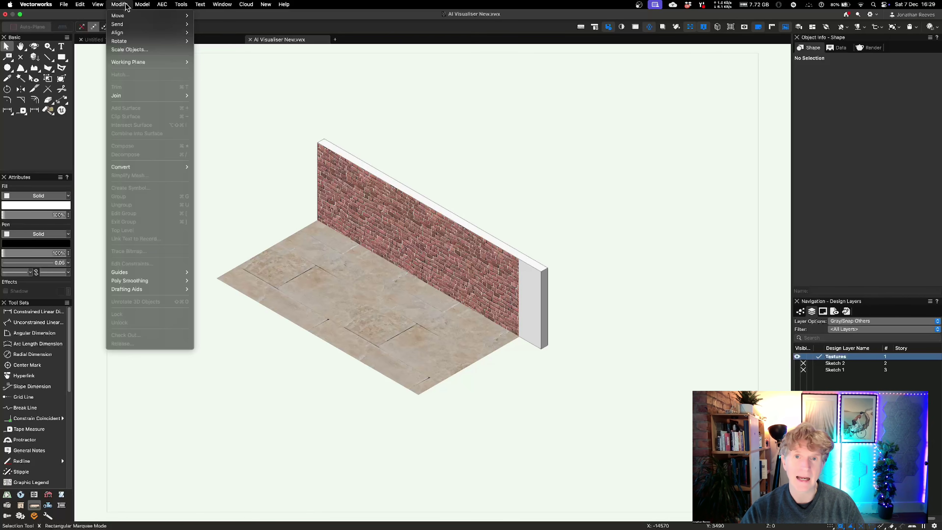
click(727, 110)
drag(941, 91, 869, 91)
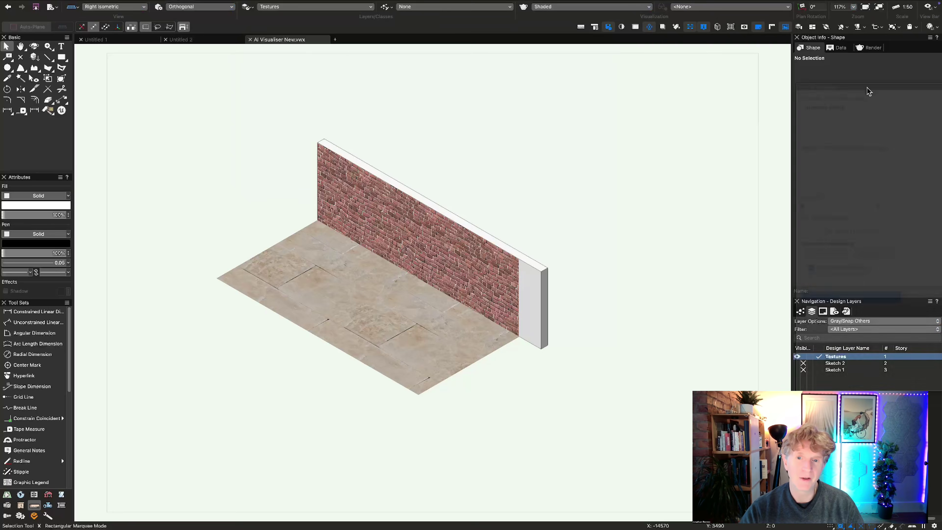
drag(205, 115, 151, 115)
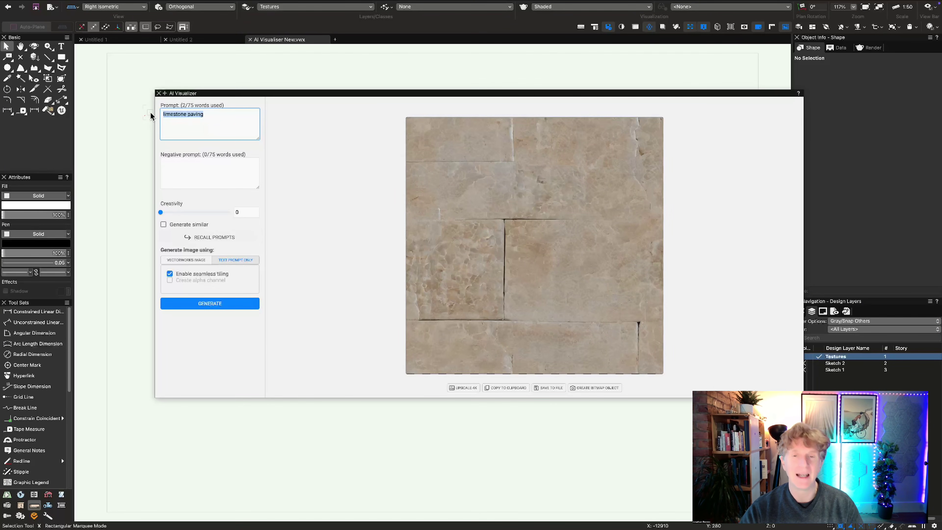
text(man)
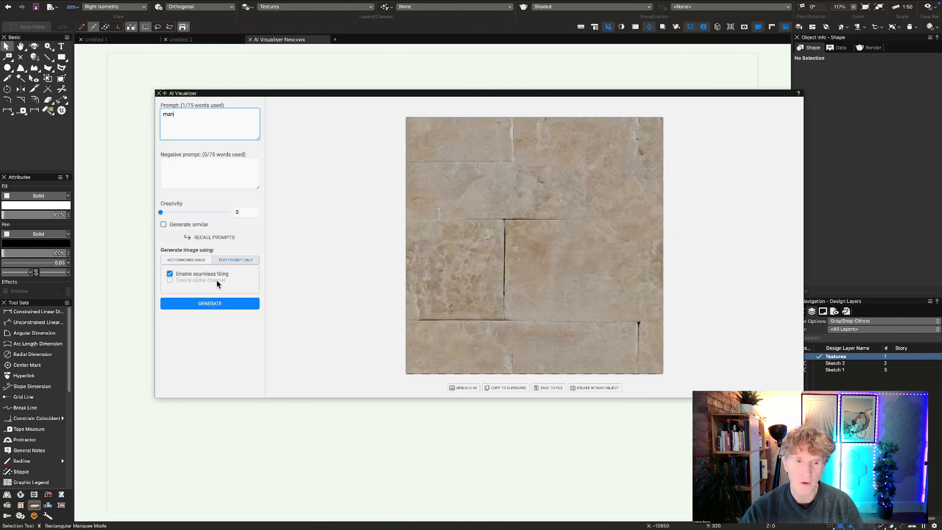
click(170, 273)
click(170, 280)
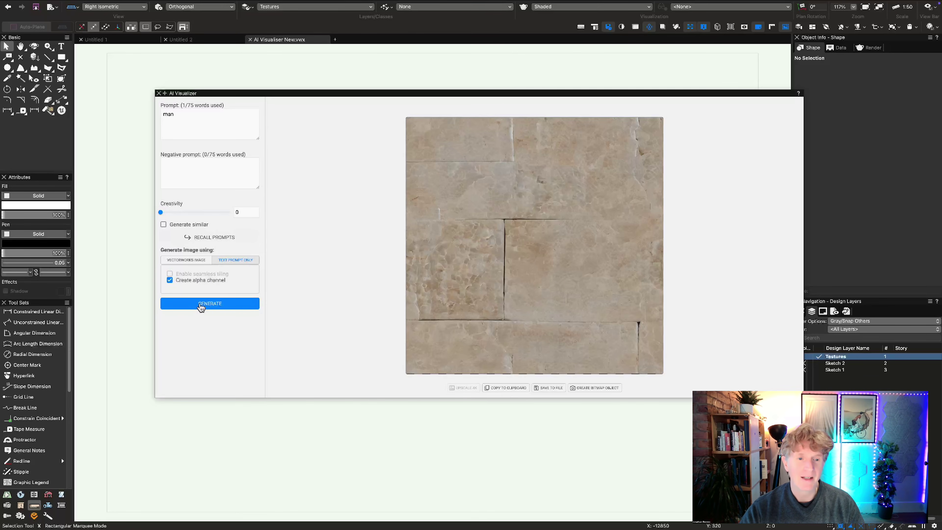
Step: Extend the prompt to "man with a dog", generate the image and insert it as a bitmap object
click(191, 115)
text(wi)
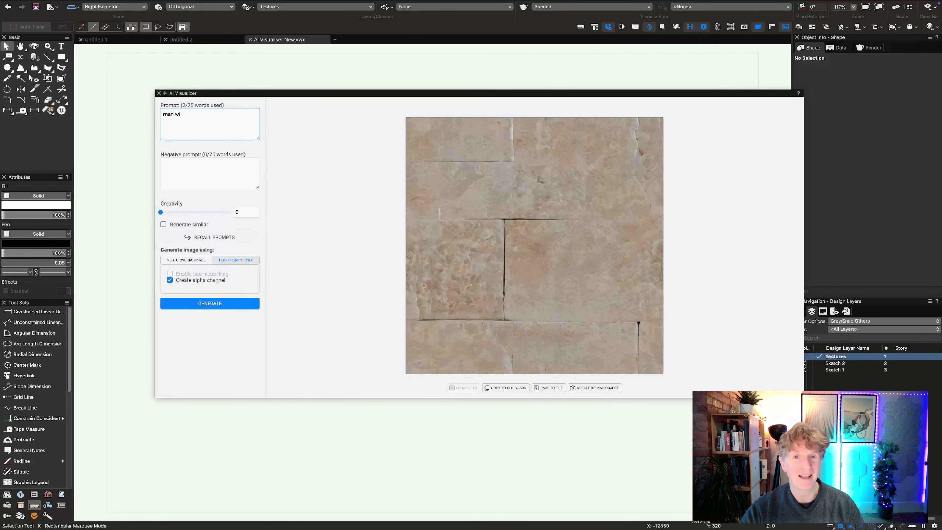
text(th a dog)
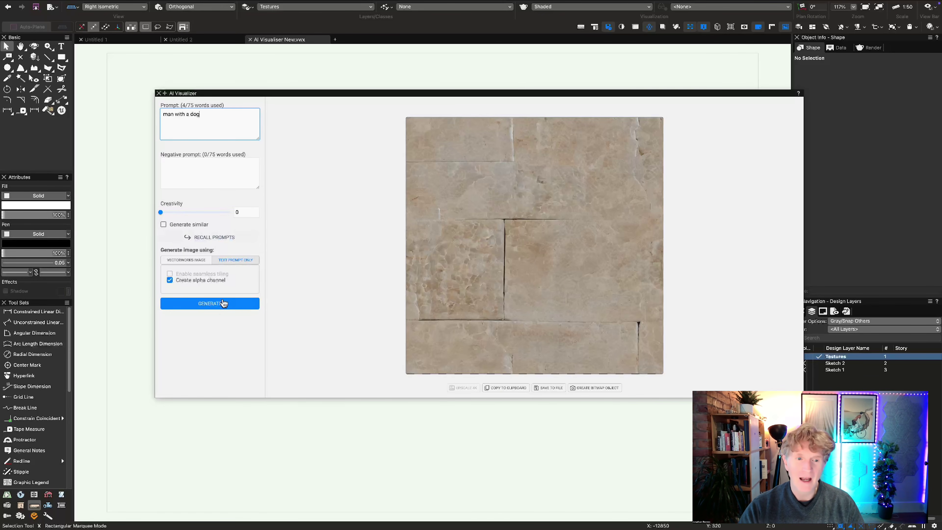
click(218, 304)
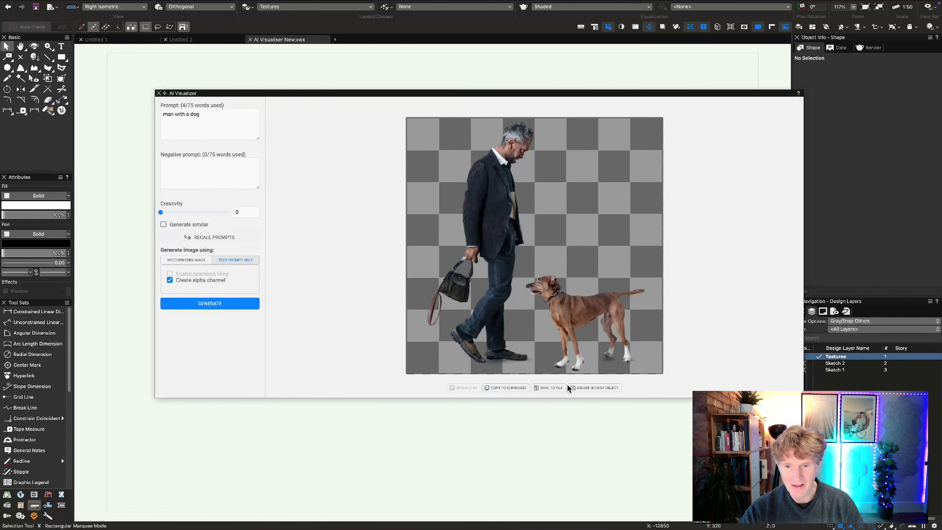
click(578, 388)
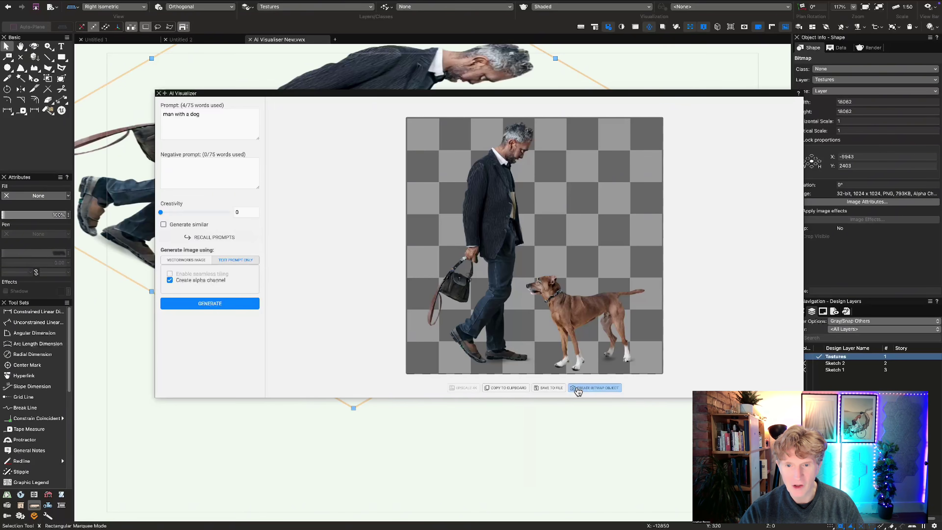
click(159, 93)
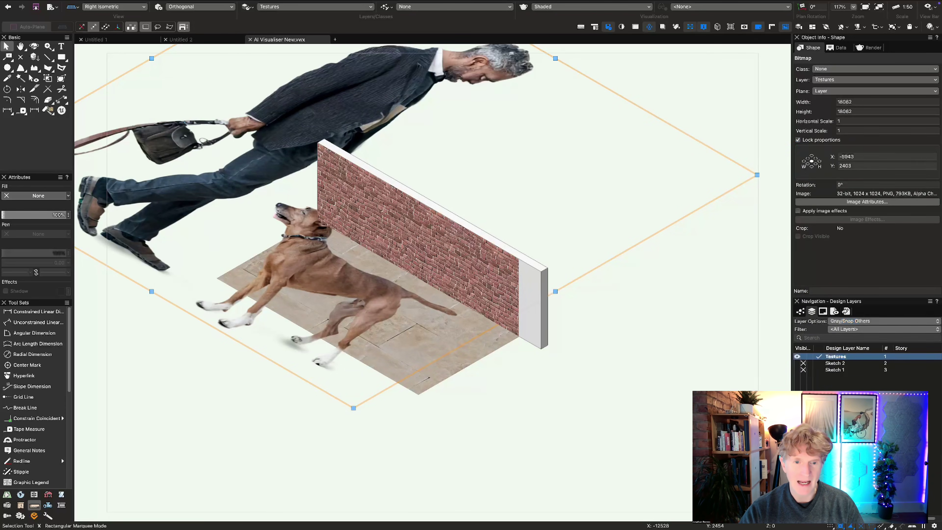
Step: In Top/Plan view, scale the man-and-dog bitmap from its corner to 2000 wide and 2000 high
key(super+5)
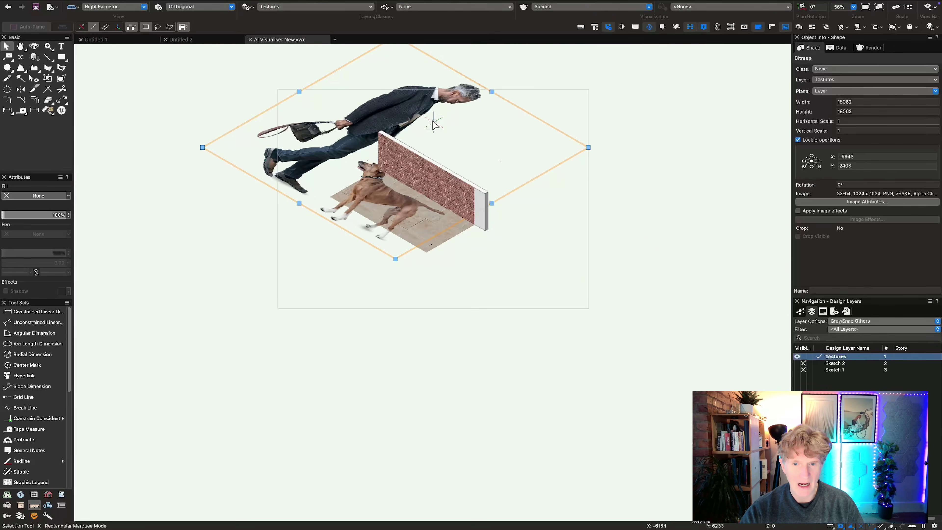
drag(296, 147, 503, 402)
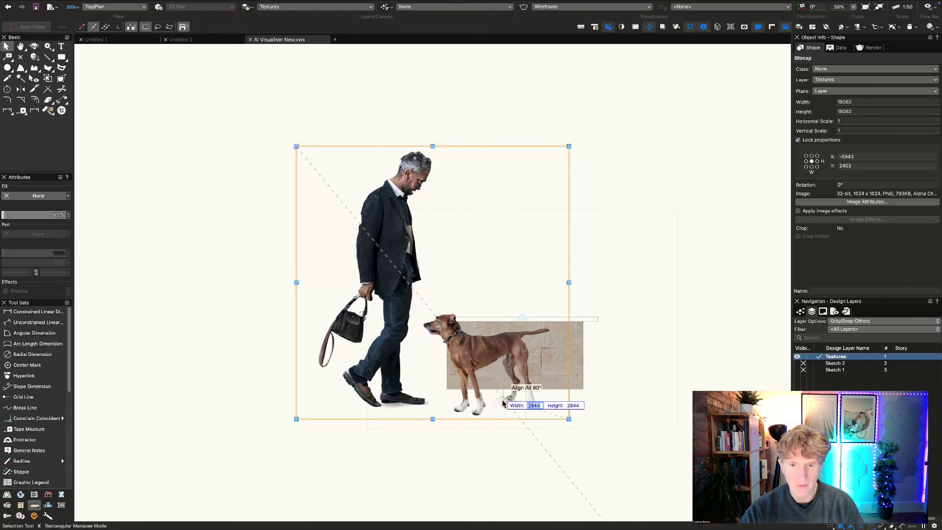
text(2000)
key(Return)
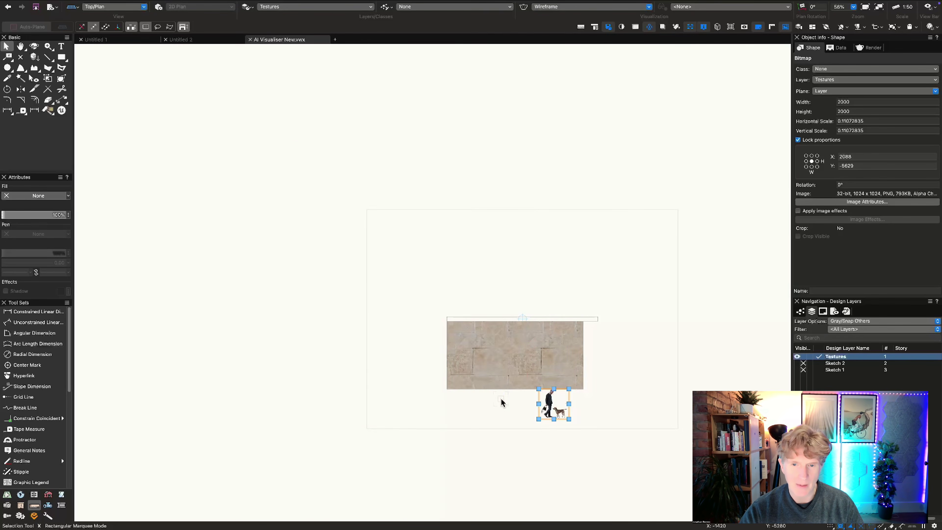
Step: Stand the man-and-dog bitmap upright on the 3D plane in Front view and move it to the wall's base
key(super+2)
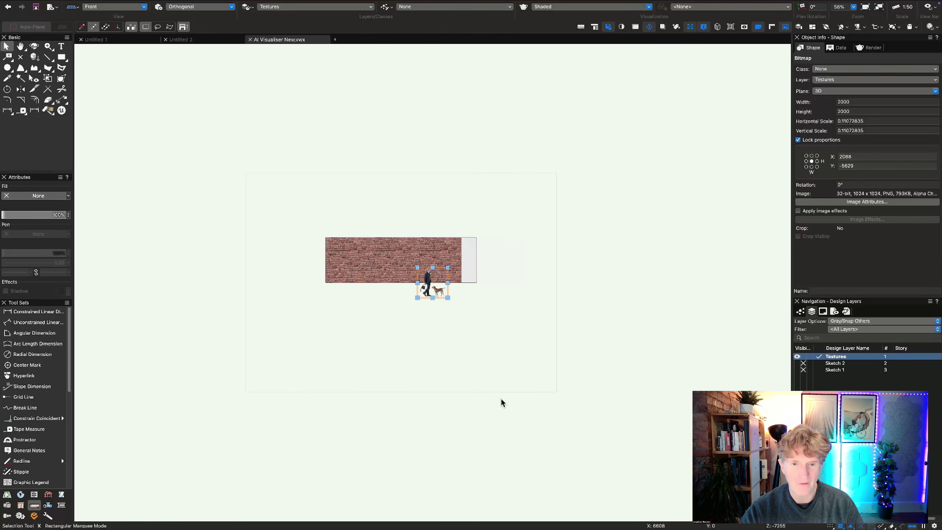
click(501, 399)
scroll(437, 301, up, 5)
drag(417, 292, 273, 268)
scroll(276, 242, up, 5)
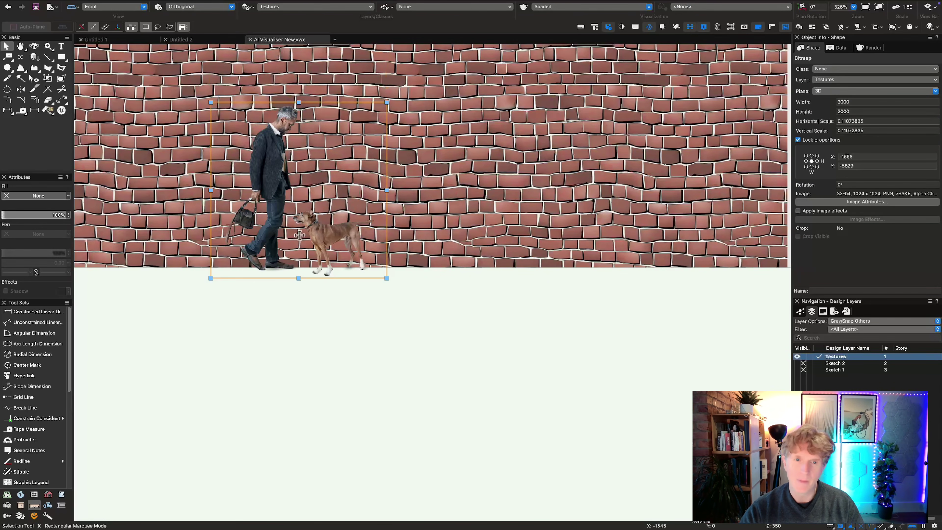
Step: Orbit to an angled 3D view to check the man-and-dog bitmap against the wall and paving, and deselect it
ctrl+middle_drag(386, 286, 371, 322)
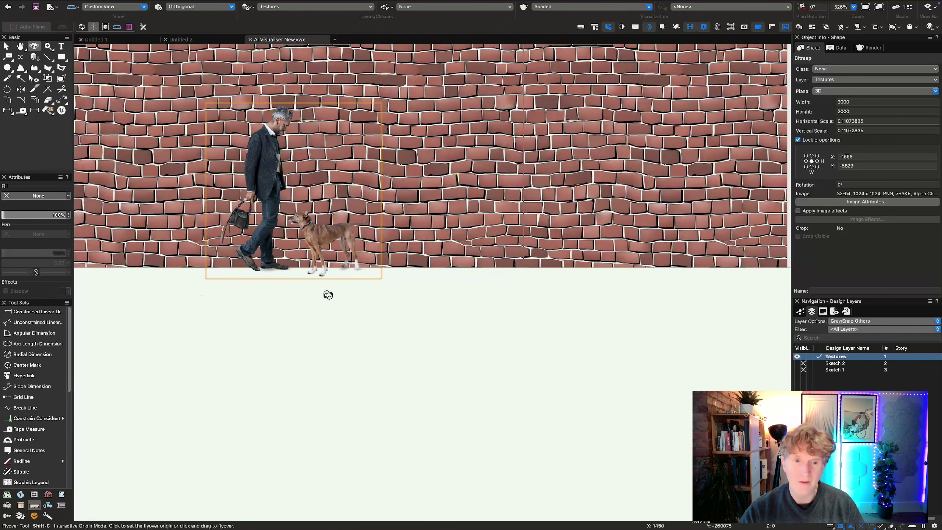
scroll(328, 294, up, 5)
drag(319, 269, 282, 311)
scroll(324, 276, down, 3)
key(shift+c)
scroll(282, 312, down, 5)
key(x)
click(145, 148)
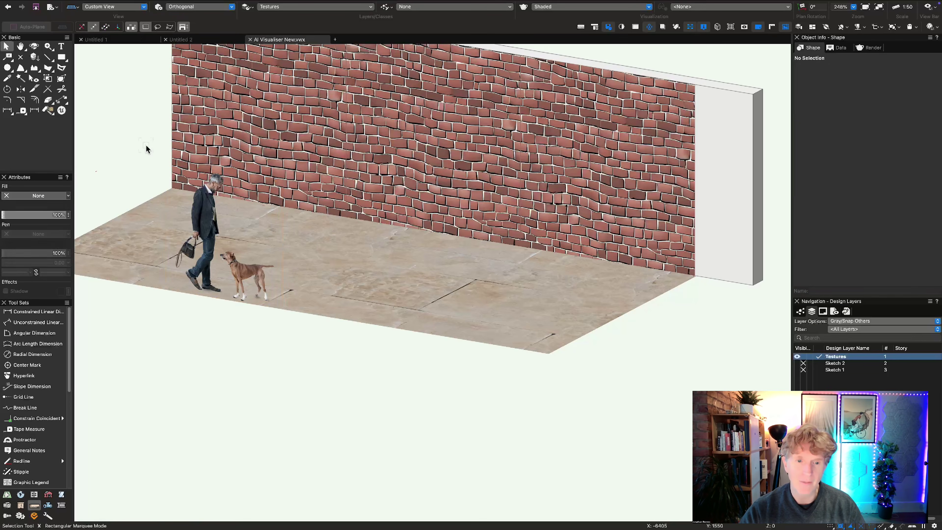
Step: Reopen the AI Visualizer and generate an image with alpha channel from the prompt "acer tree"
scroll(315, 213, up, 2)
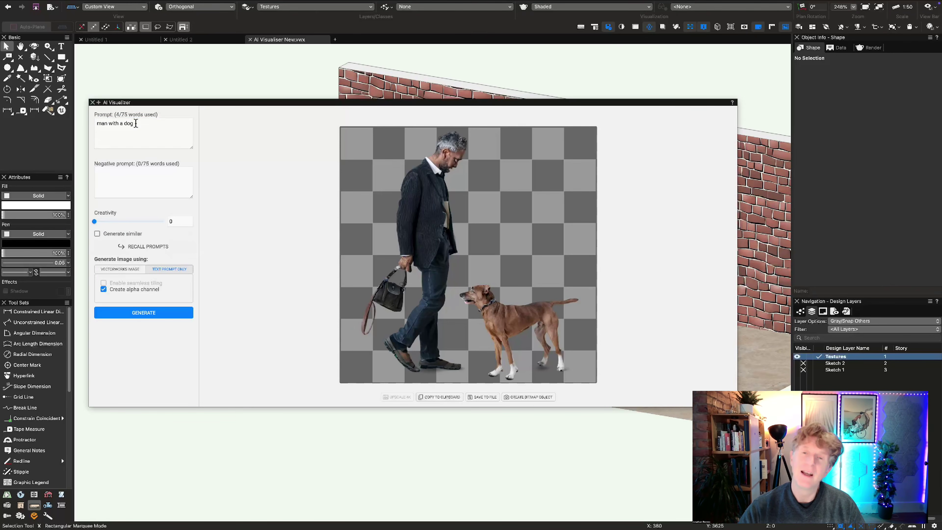
triple_click(136, 123)
text(acer)
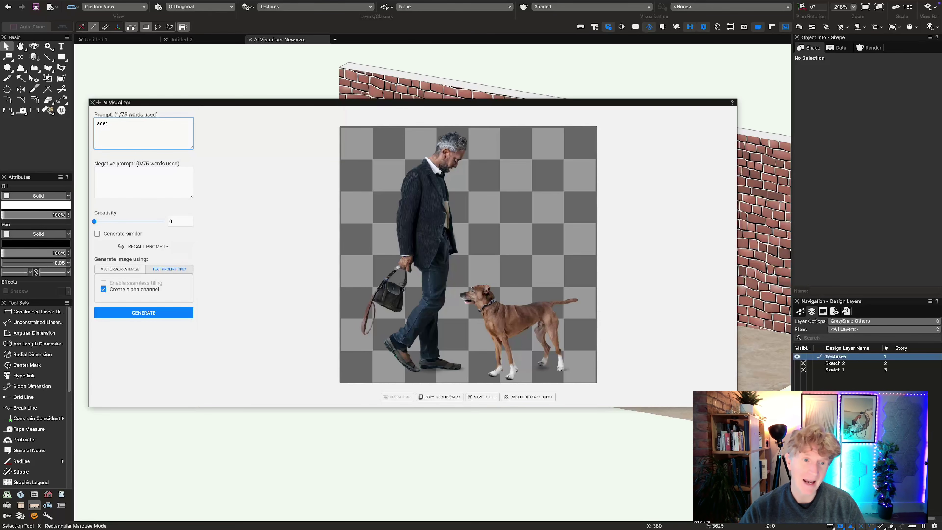
text( tree)
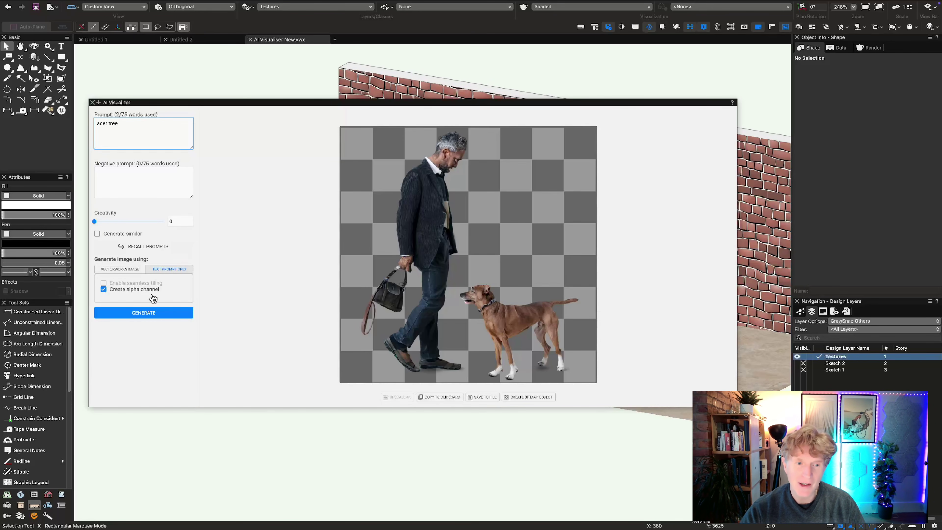
click(159, 314)
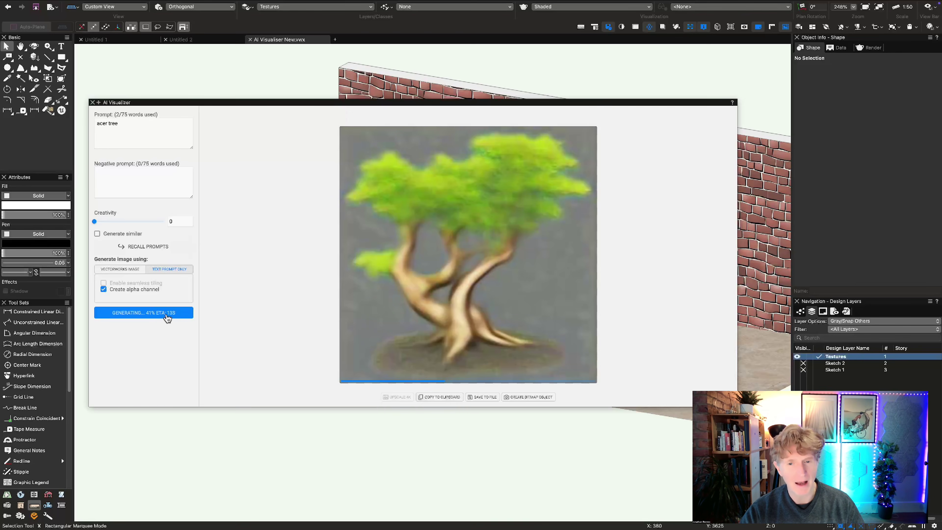
Step: Refine the prompt to "realistic acer tree", correcting the misspelled word
click(97, 123)
text(realisit)
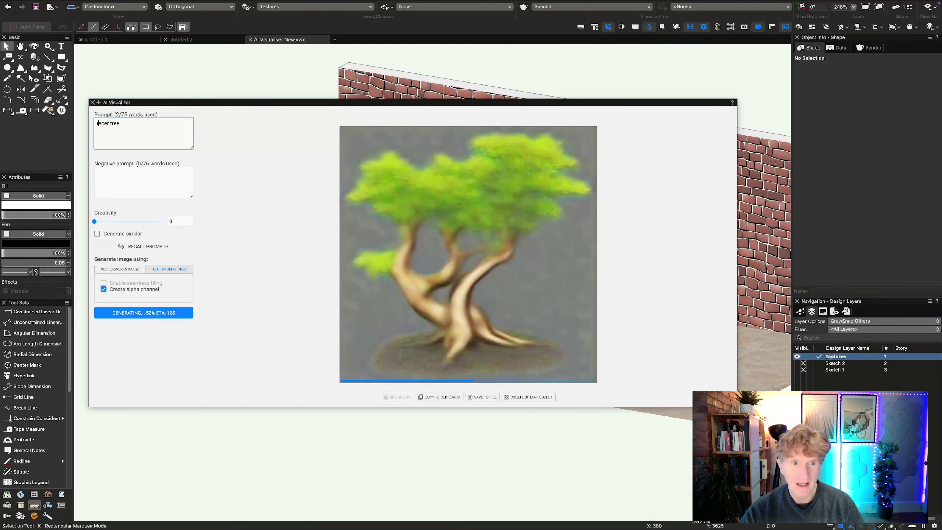
text(ic)
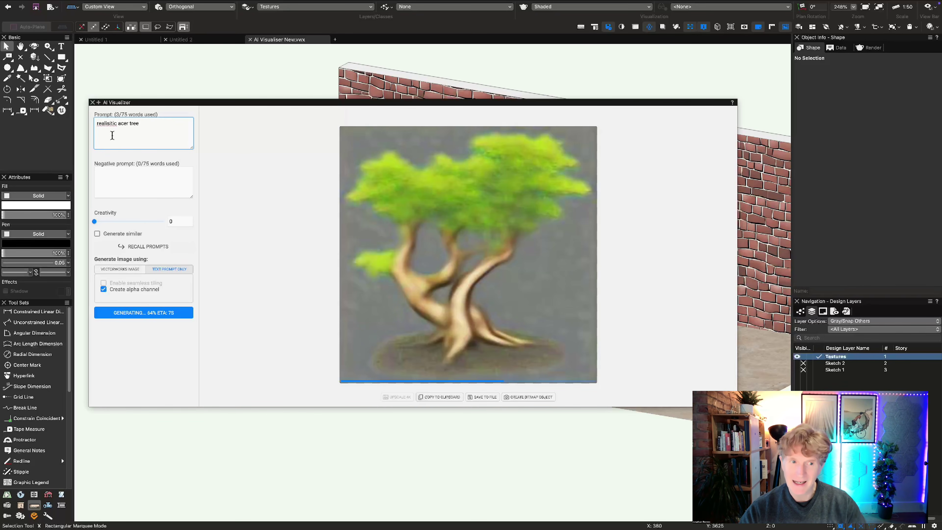
right_click(100, 123)
key(Escape)
right_click(108, 126)
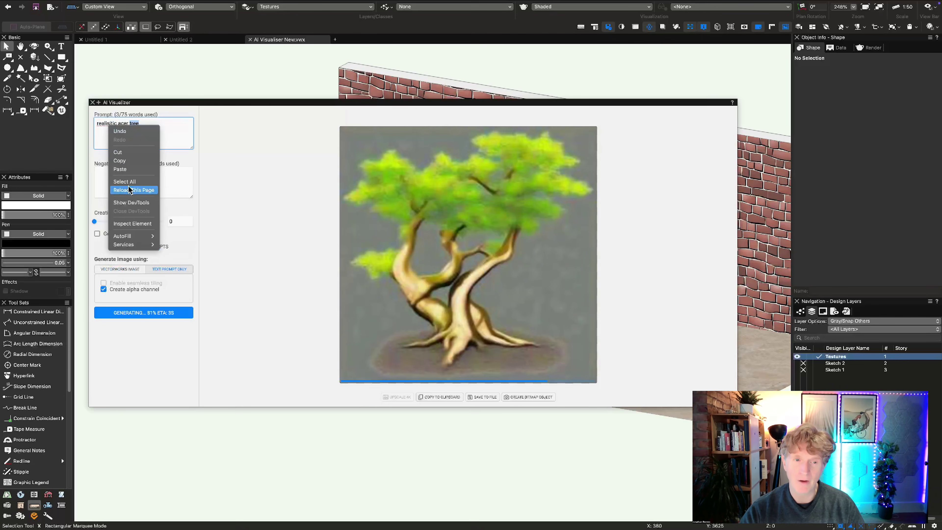
click(102, 123)
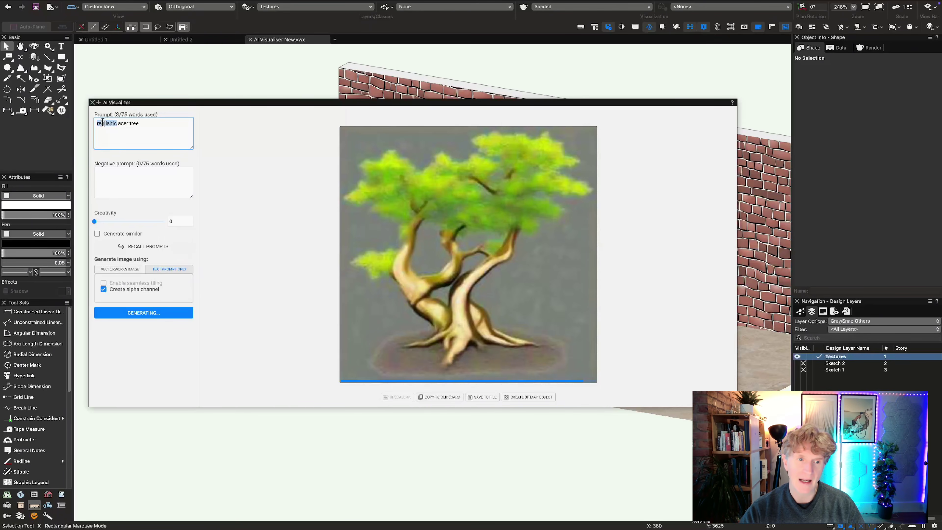
right_click(102, 123)
click(120, 189)
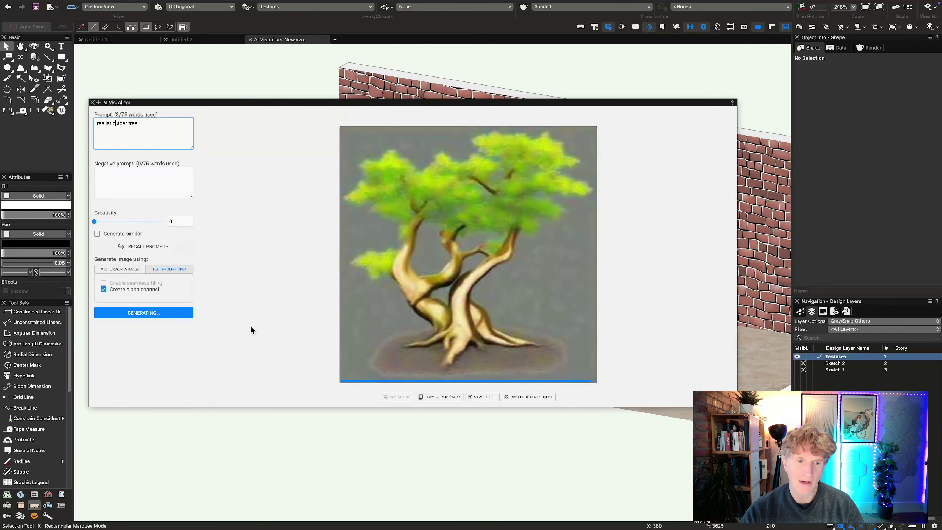
Step: Generate the realistic acer tree image, insert it as a bitmap object and close the AI Visualizer
click(152, 313)
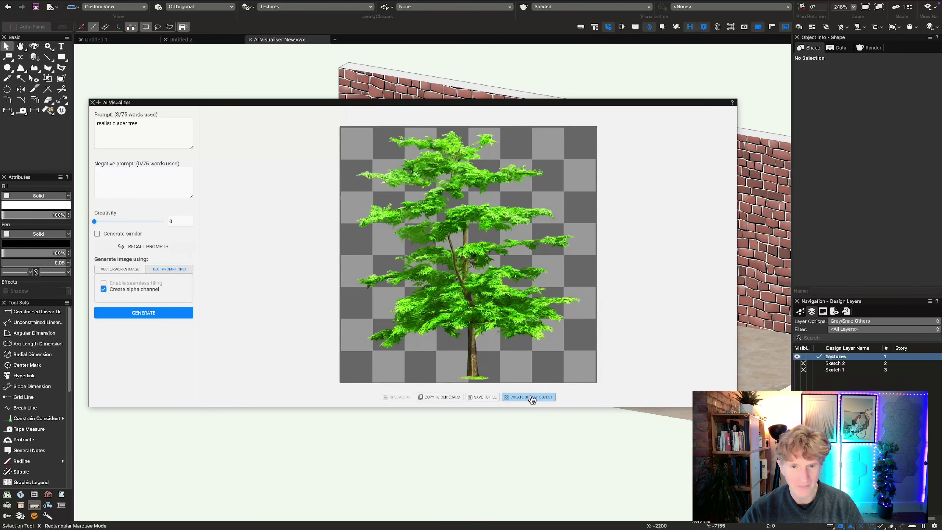
click(531, 397)
key(super+r)
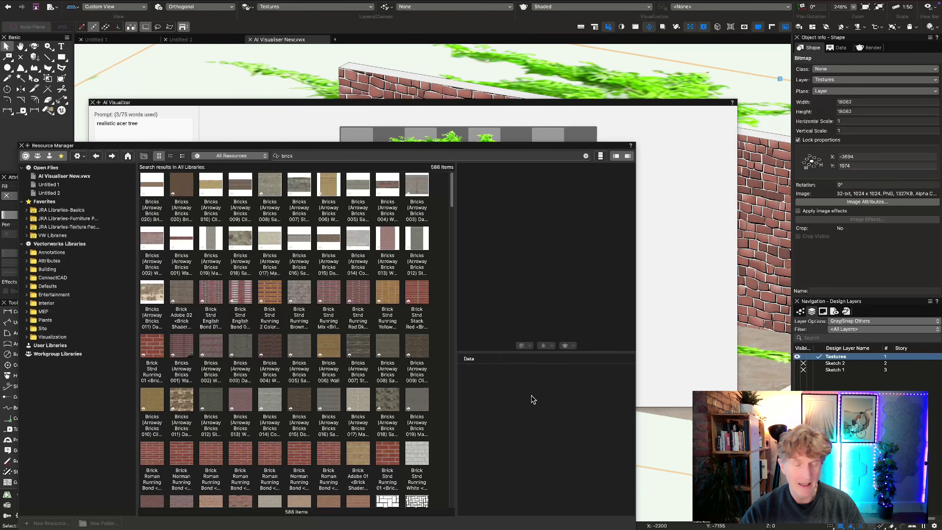
key(super+r)
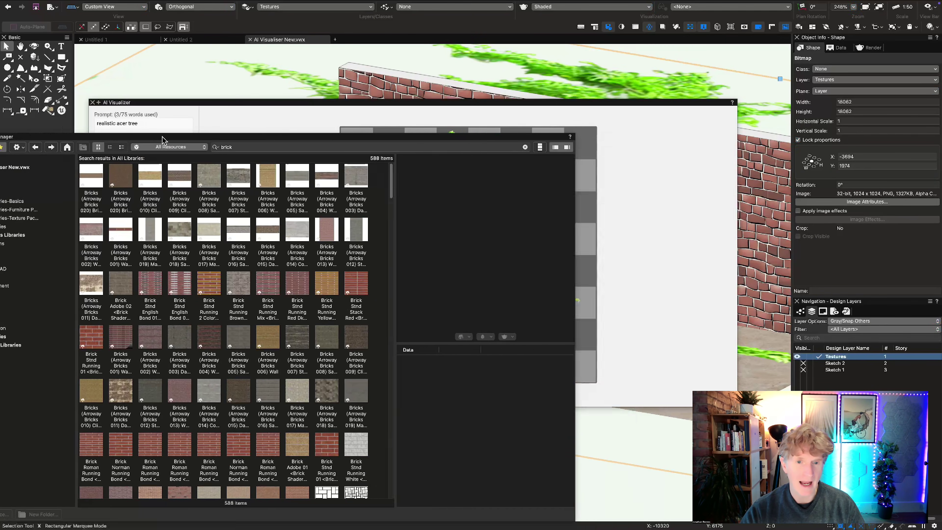
click(93, 102)
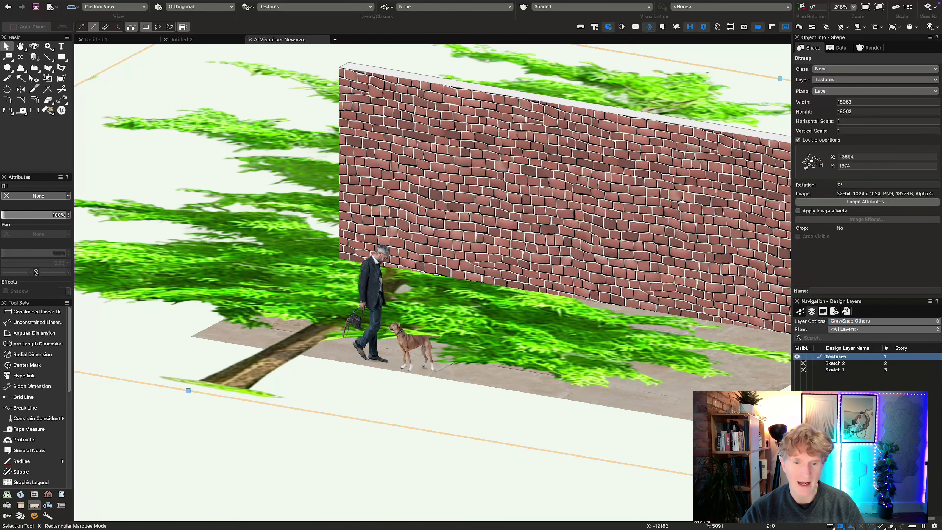
Step: In Top/Plan view, scale the acer tree bitmap down from its top-left corner to about 5820 wide and high
scroll(388, 421, down, 5)
key(super+5)
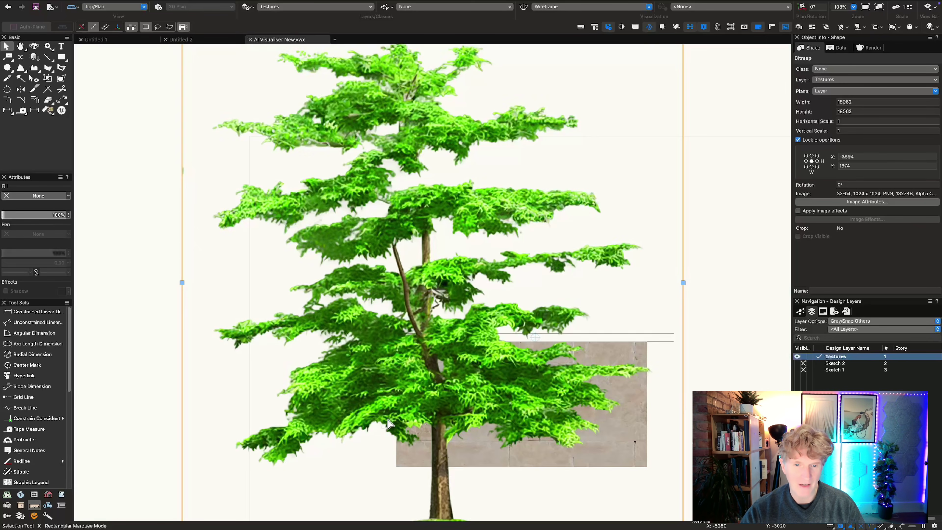
scroll(452, 270, down, 5)
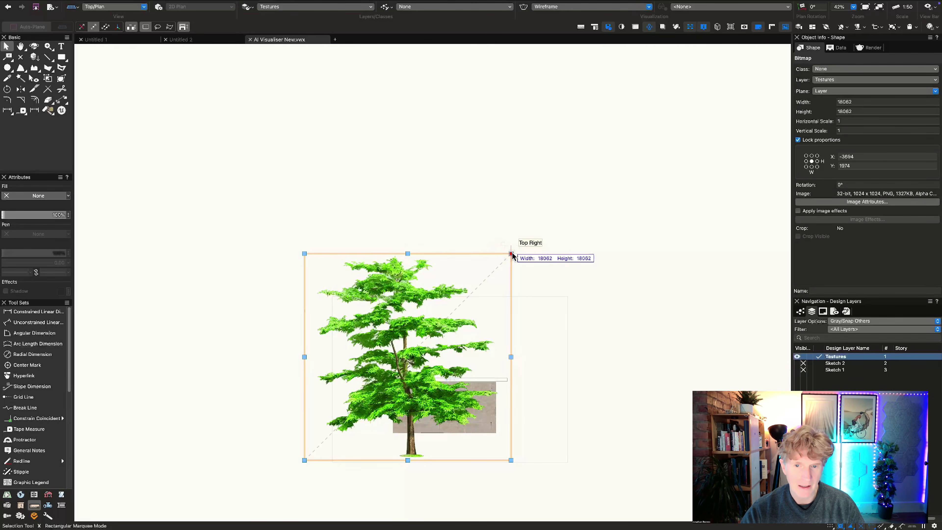
click(504, 263)
click(508, 253)
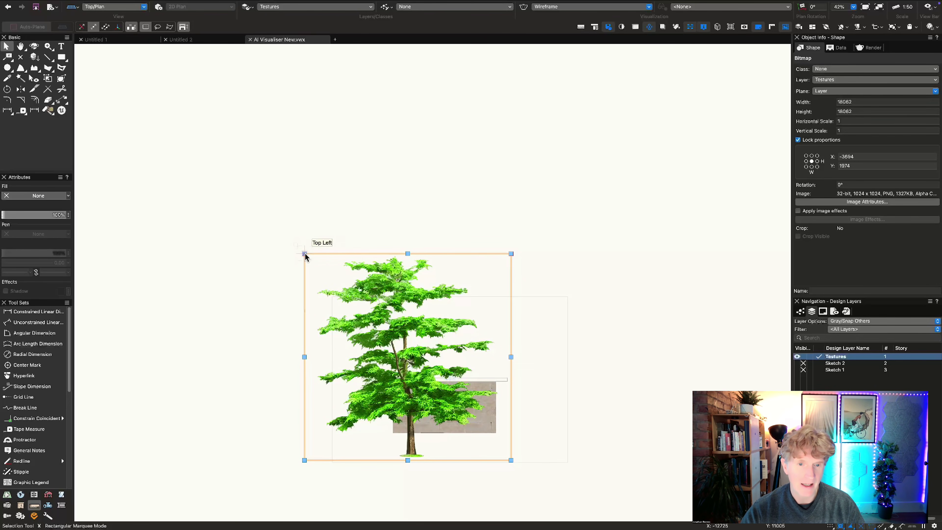
drag(304, 254, 444, 393)
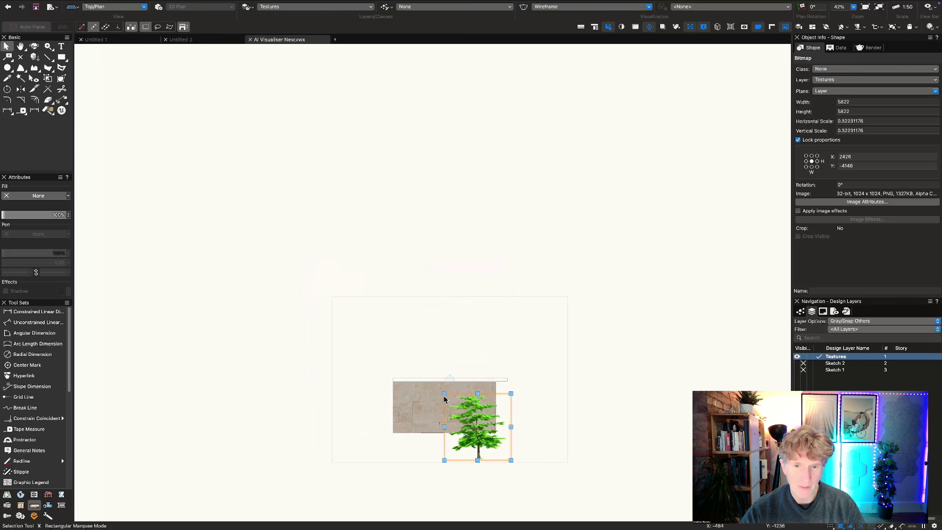
Step: Stand the acer tree upright in Front view, place its base on the ground at the wall's left end and scale it to about 4105
key(6)
key(2)
scroll(430, 317, up, 5)
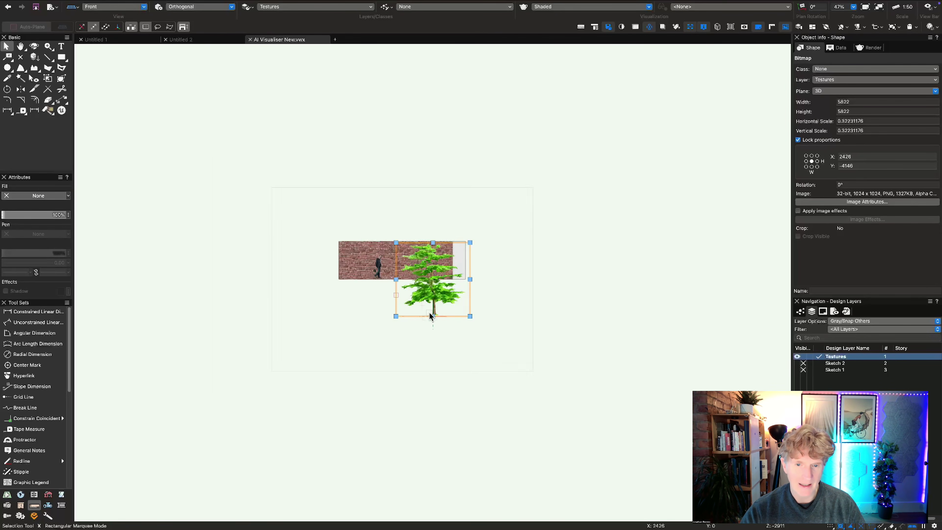
key(x)
key(x)
drag(438, 318, 251, 243)
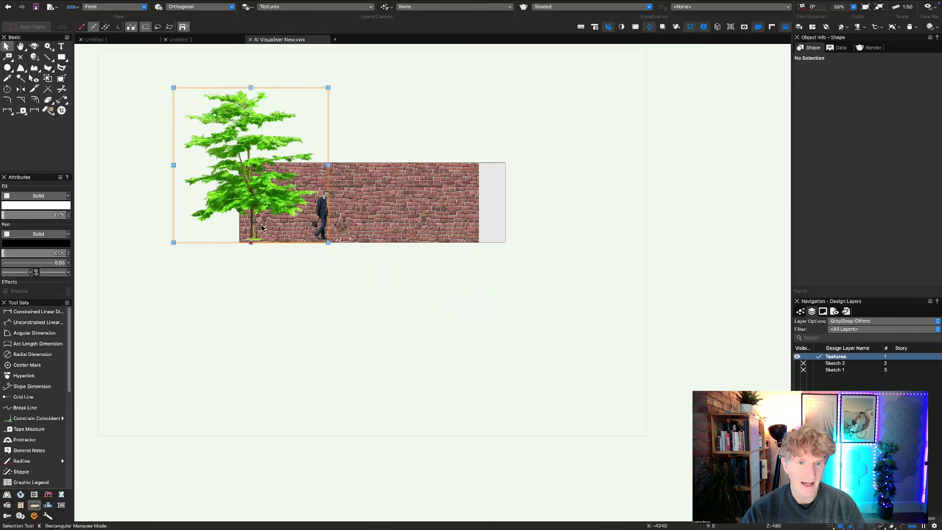
drag(332, 90, 282, 133)
Step: Duplicate the acer tree and spread the copies behind the brick wall, with one on the paving, ending in the Right Isometric view
alt+drag(230, 207, 397, 203)
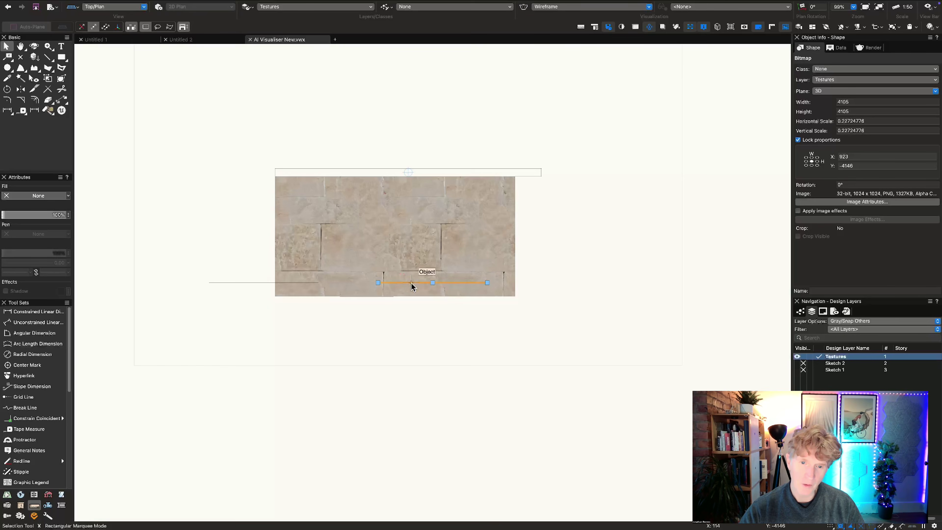
drag(411, 283, 431, 248)
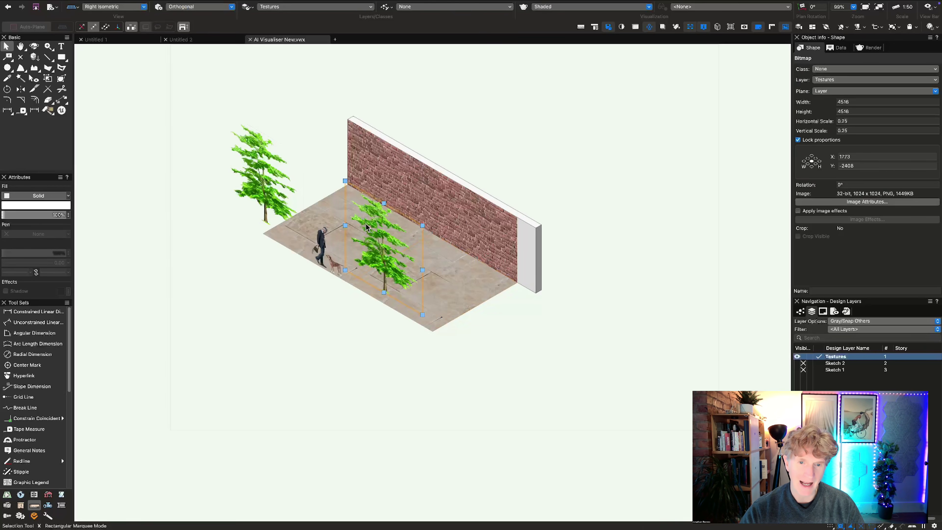
drag(384, 225, 485, 167)
drag(265, 179, 418, 130)
key(super+5)
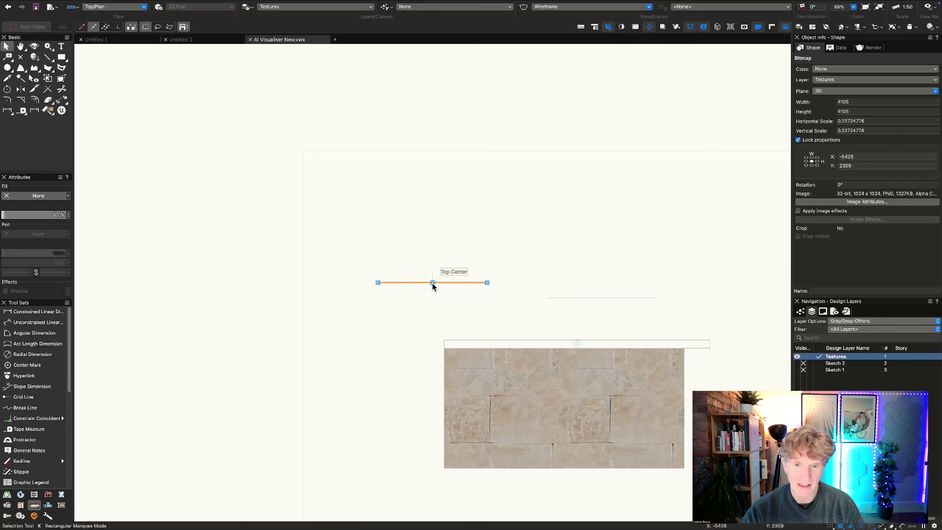
drag(441, 283, 569, 276)
drag(476, 283, 536, 413)
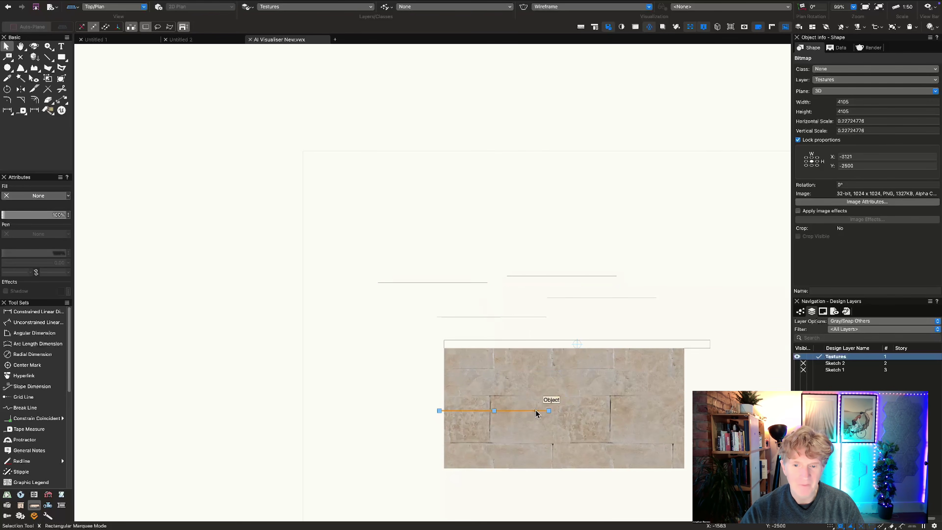
key(super+3)
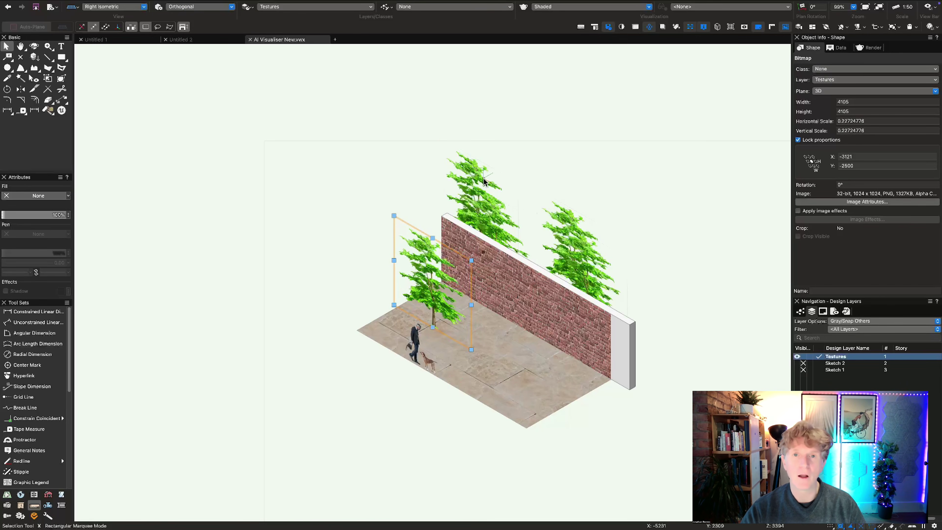
Step: Apply image effects to the acer tree on the paving, lowering its saturation and exposure
drag(483, 181, 463, 168)
click(425, 254)
scroll(425, 254, up, 5)
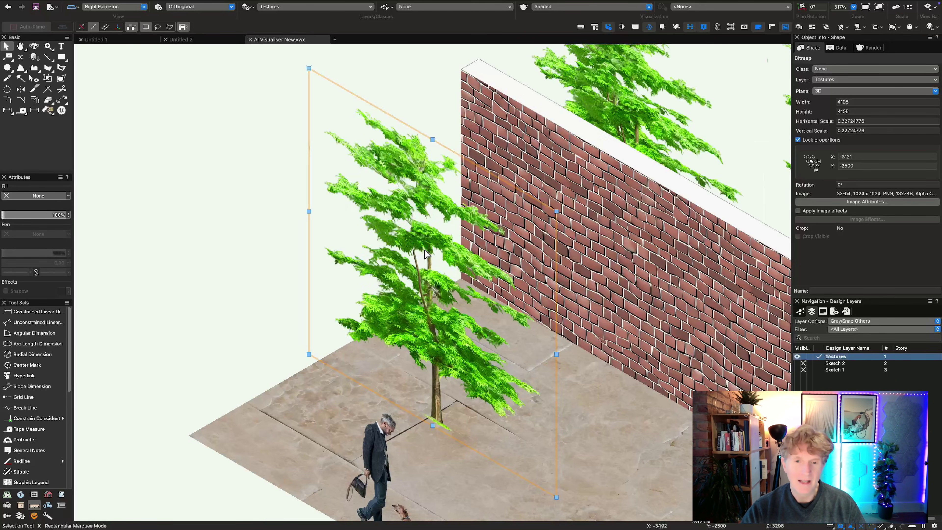
click(798, 210)
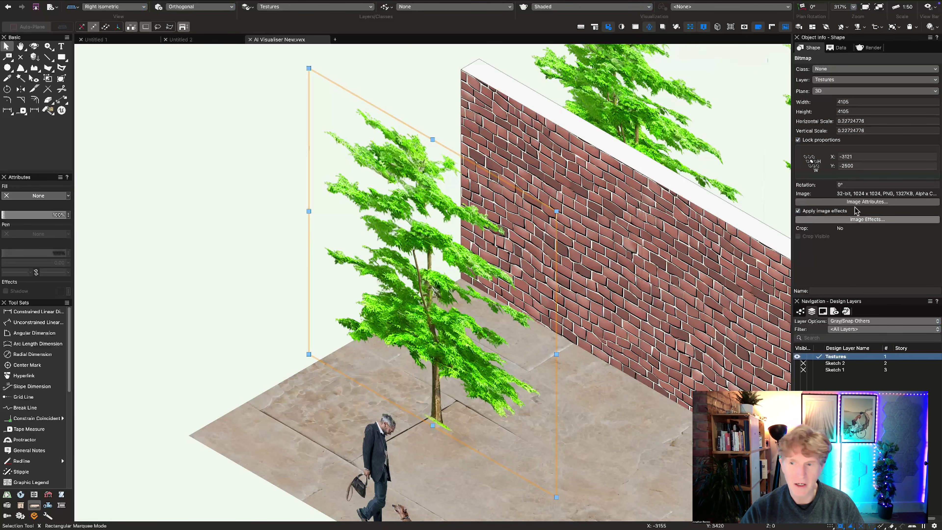
click(867, 220)
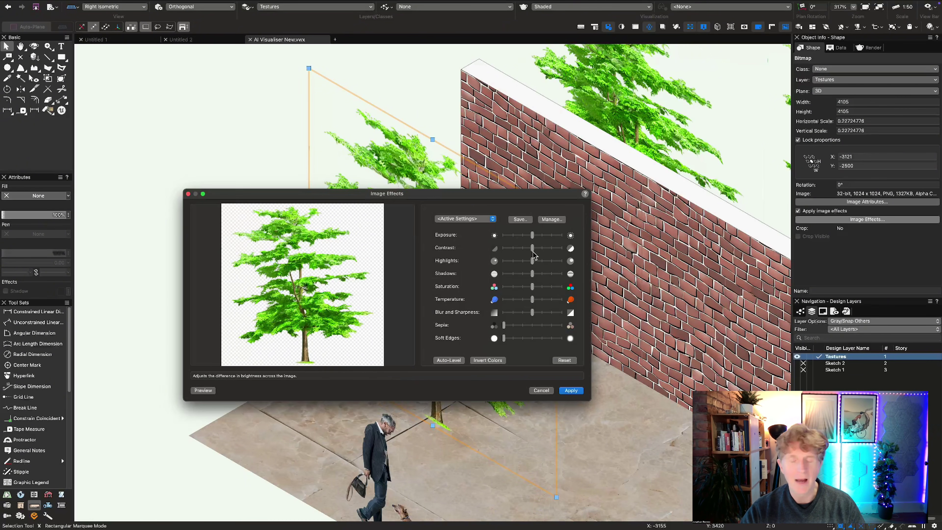
drag(531, 287, 513, 290)
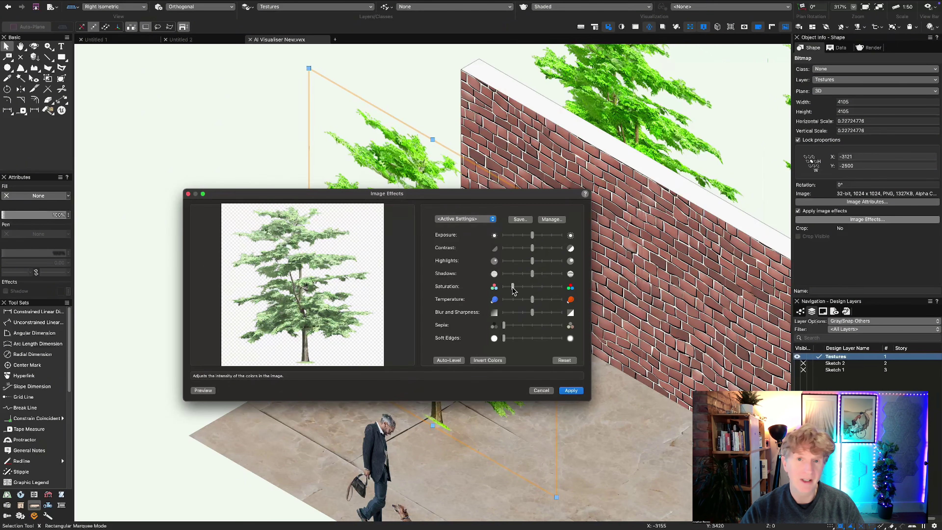
drag(534, 236, 517, 236)
click(570, 390)
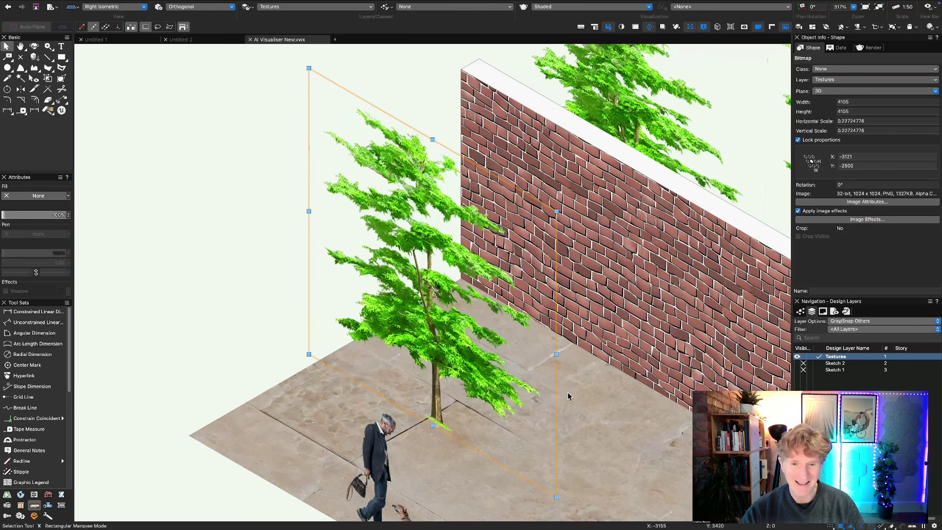
scroll(272, 247, down, 2)
scroll(361, 295, down, 2)
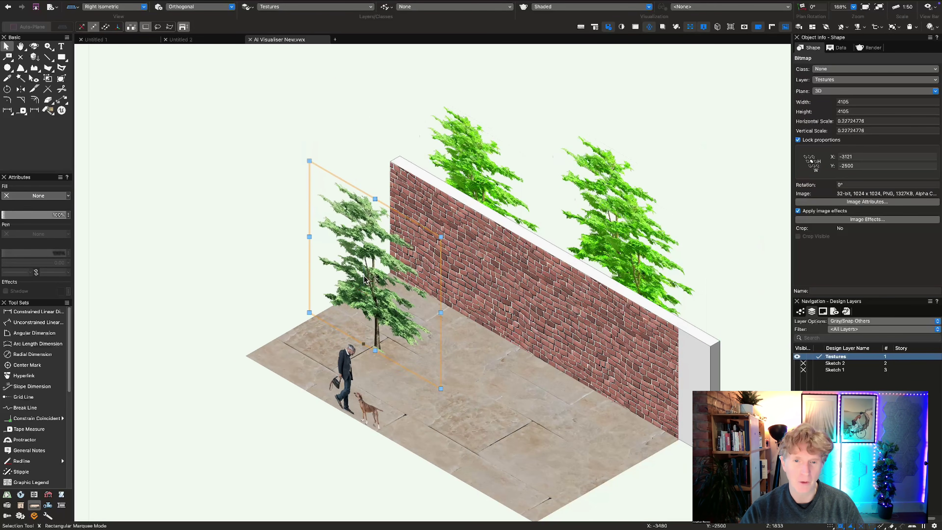
click(273, 167)
click(159, 4)
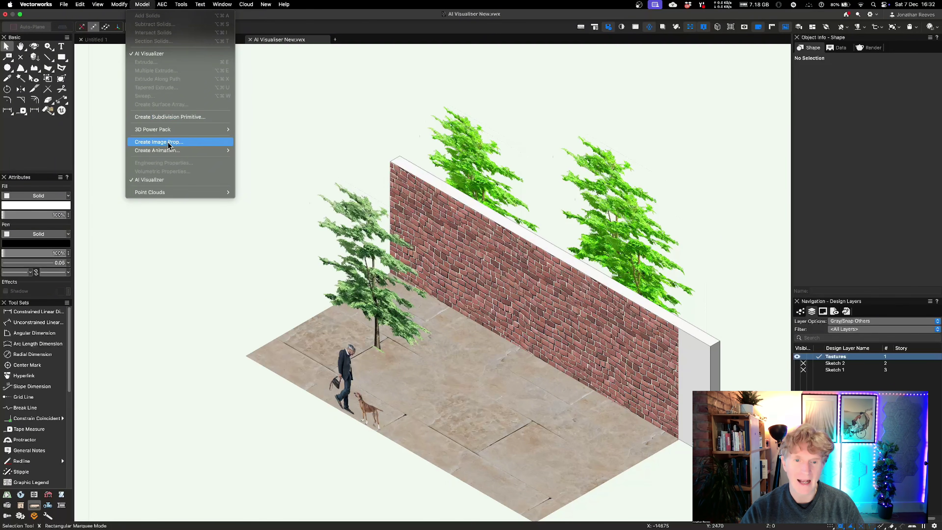
click(160, 142)
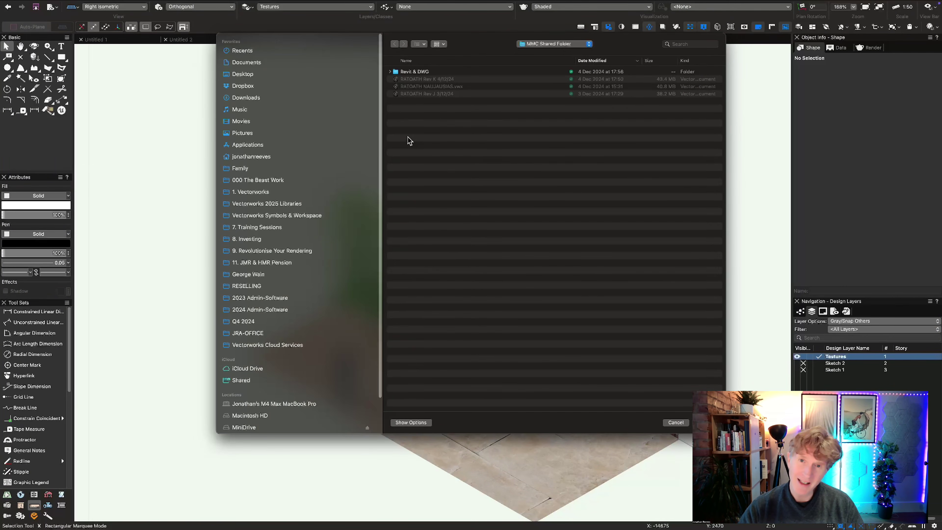
key(Escape)
click(137, 5)
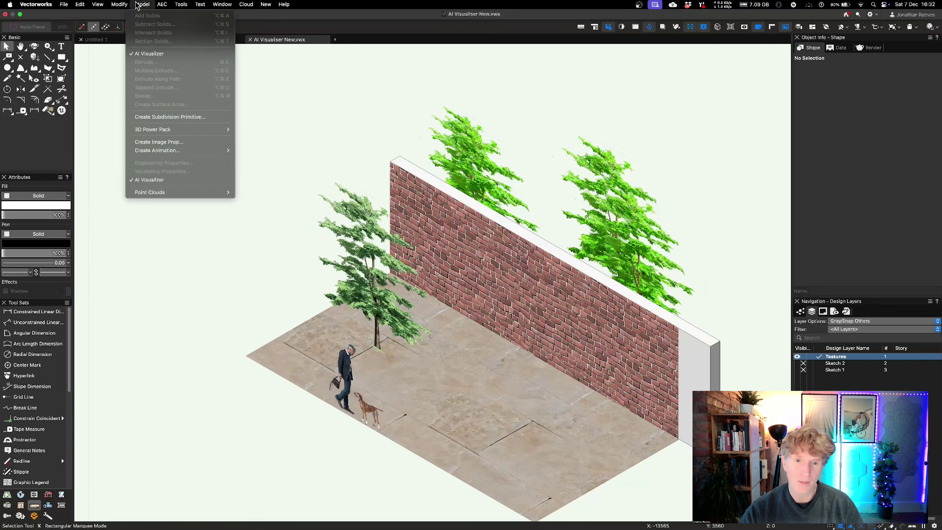
click(166, 142)
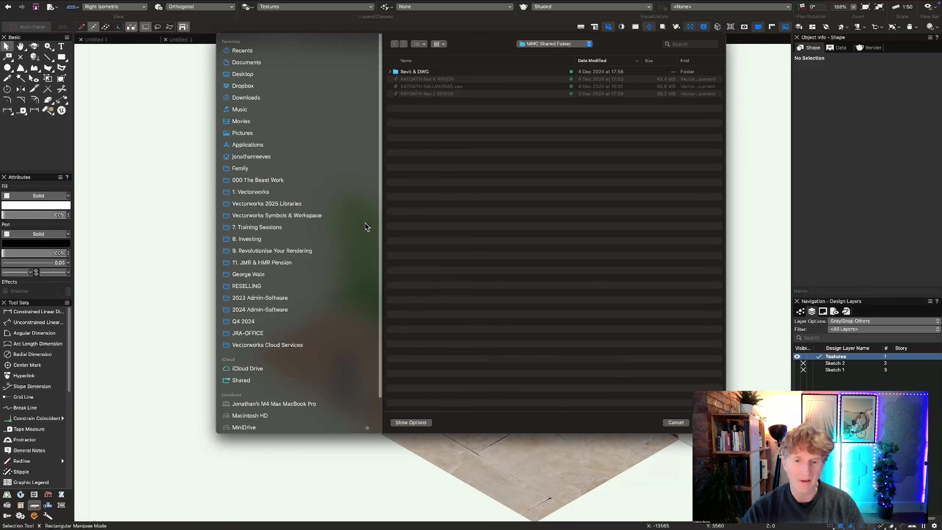
click(421, 422)
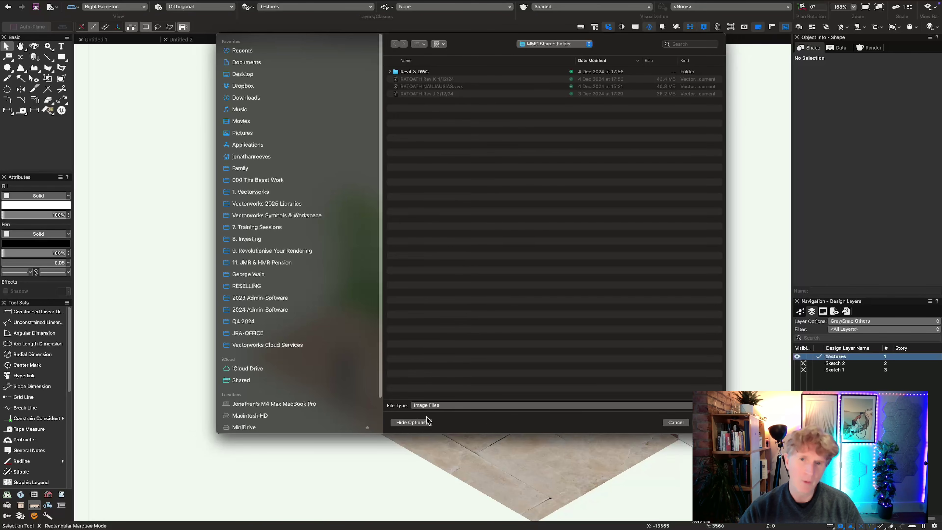
key(Escape)
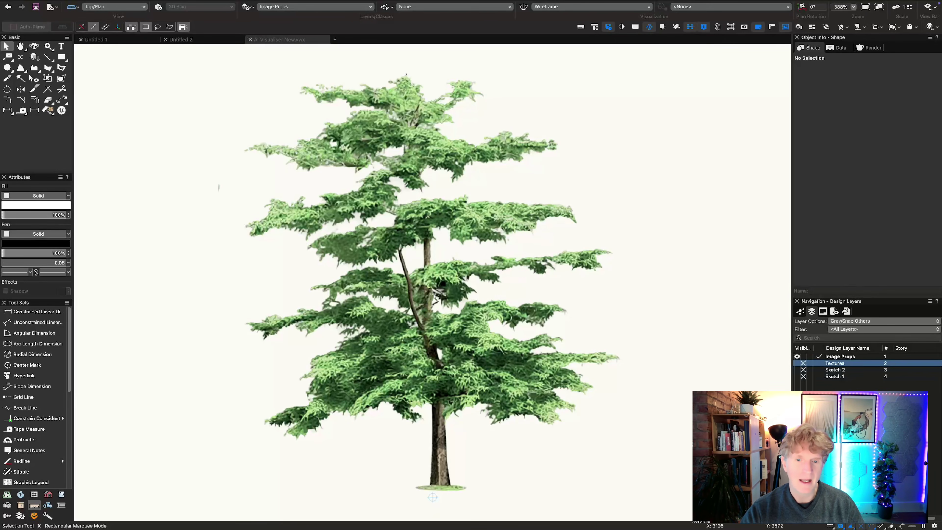
Step: Start an image file export of the acer tree, with a marquee export area drawn around the bitmap's corners
click(311, 163)
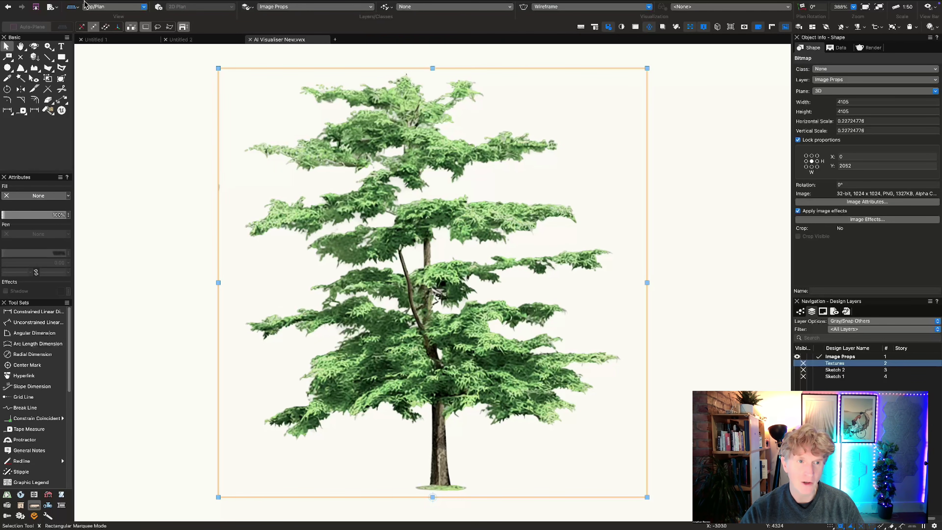
click(64, 4)
mouse_move(82, 193)
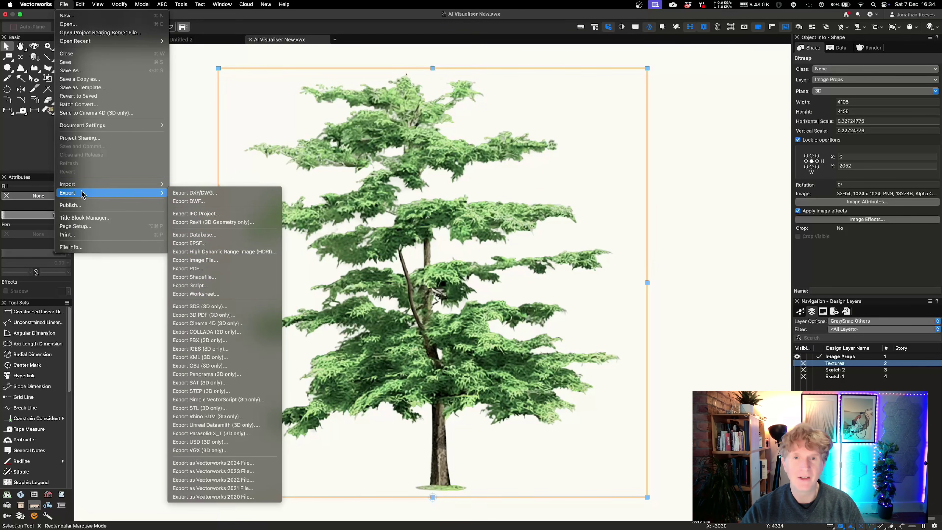
click(208, 261)
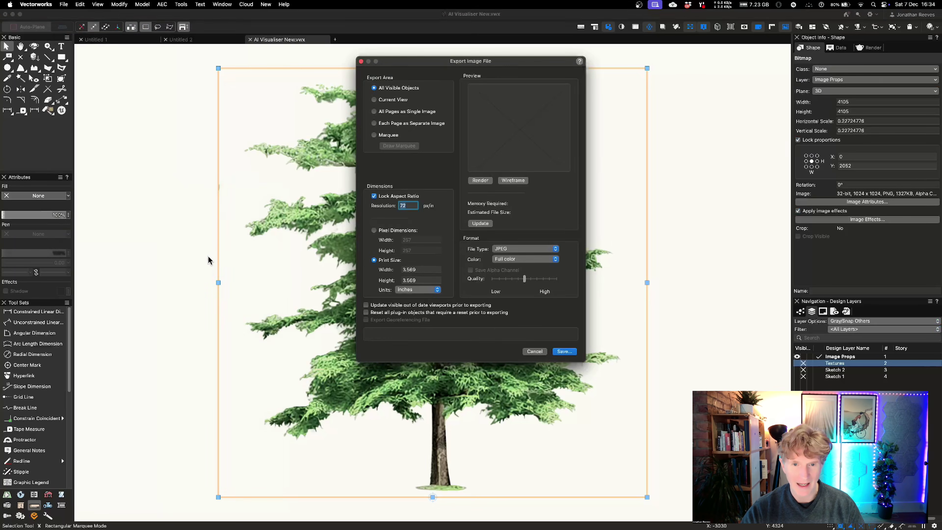
click(381, 135)
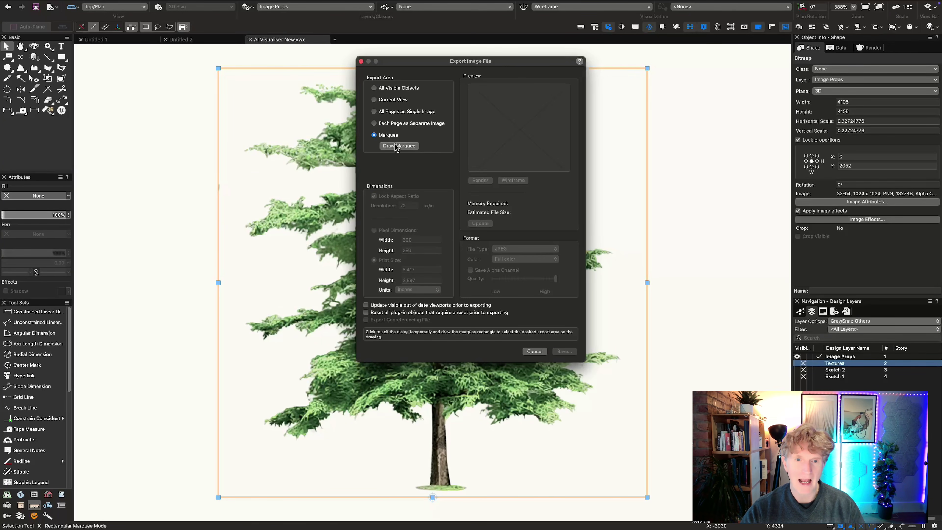
click(399, 146)
click(218, 68)
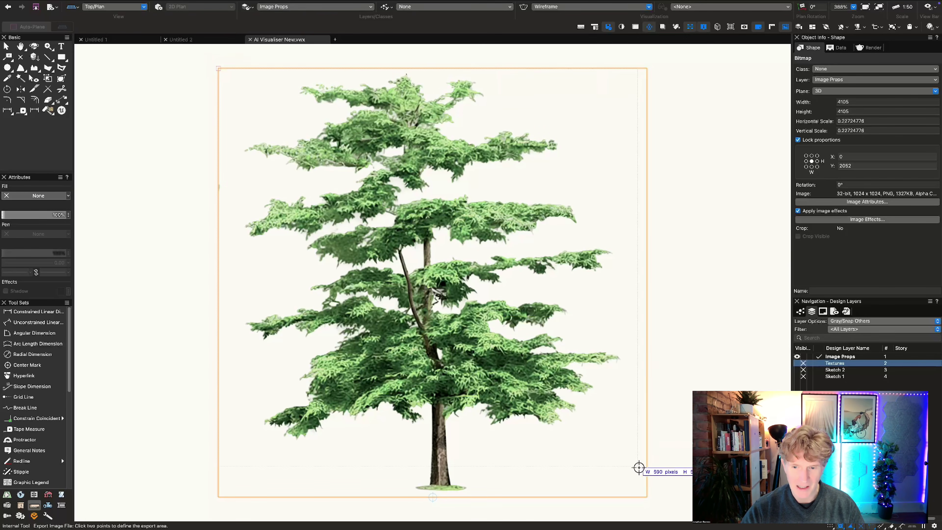
click(648, 497)
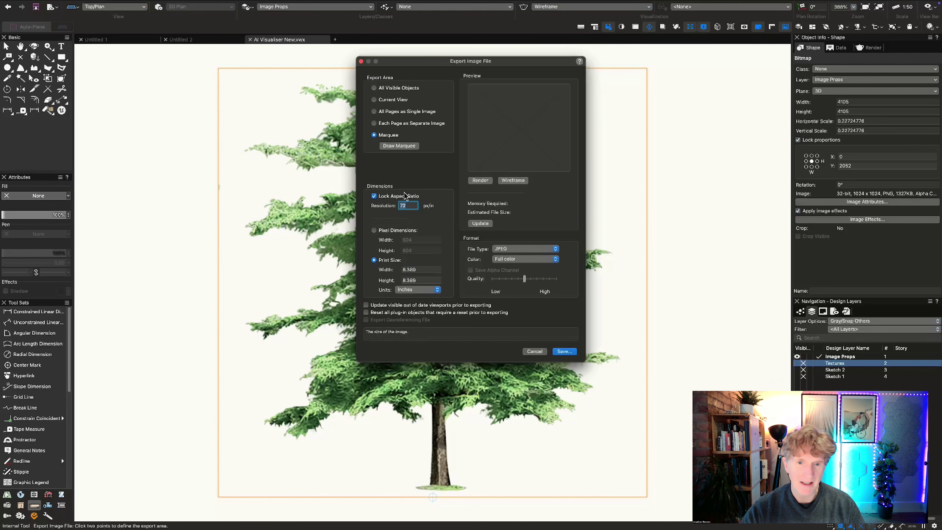
Step: Set the export resolution to 200 px/in and save the JPEG in Documents as "AI Visualiser New Tree"
text(200)
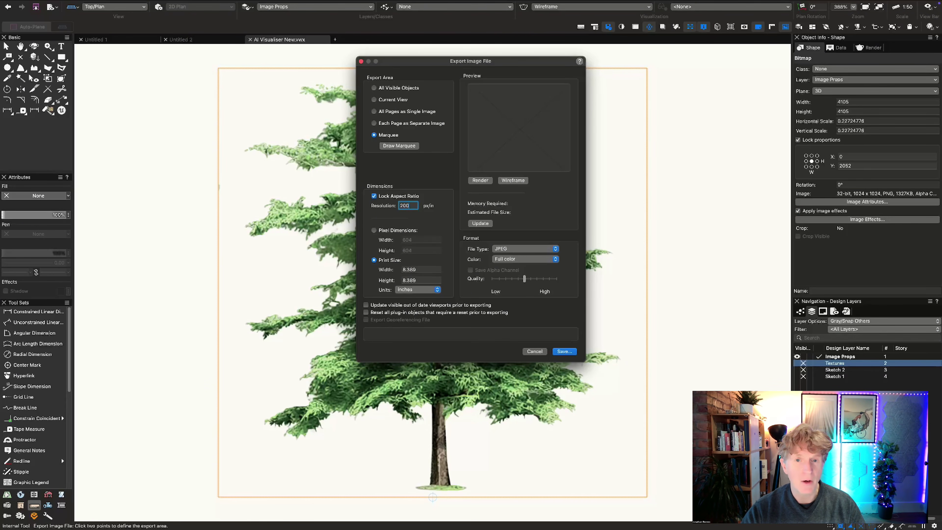
click(562, 353)
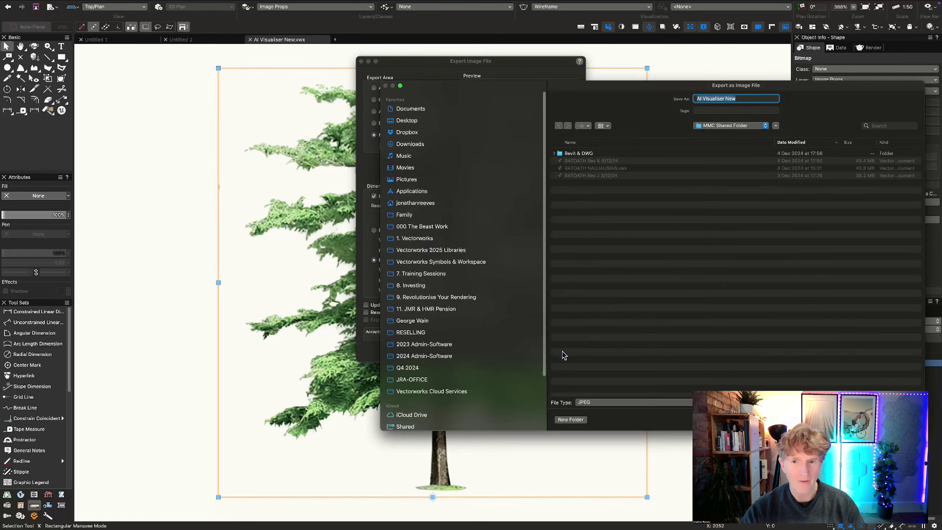
click(704, 126)
click(408, 134)
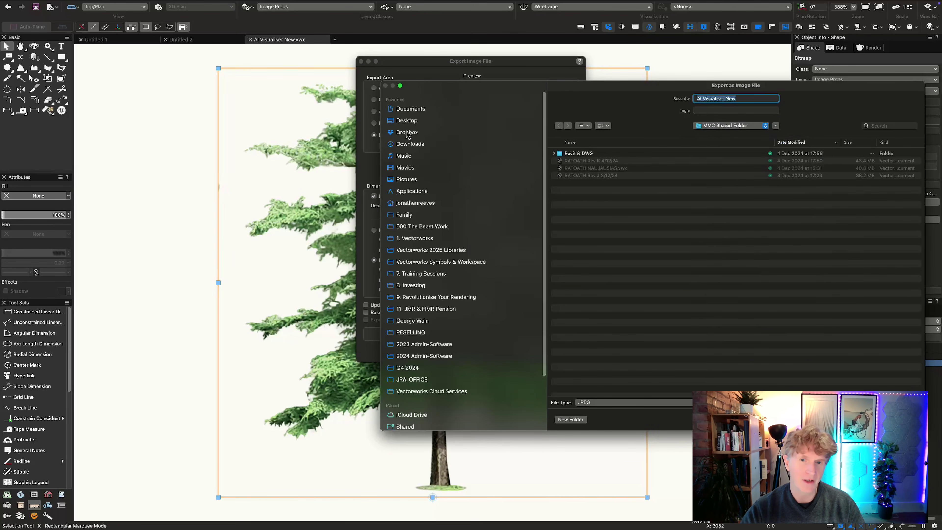
click(409, 109)
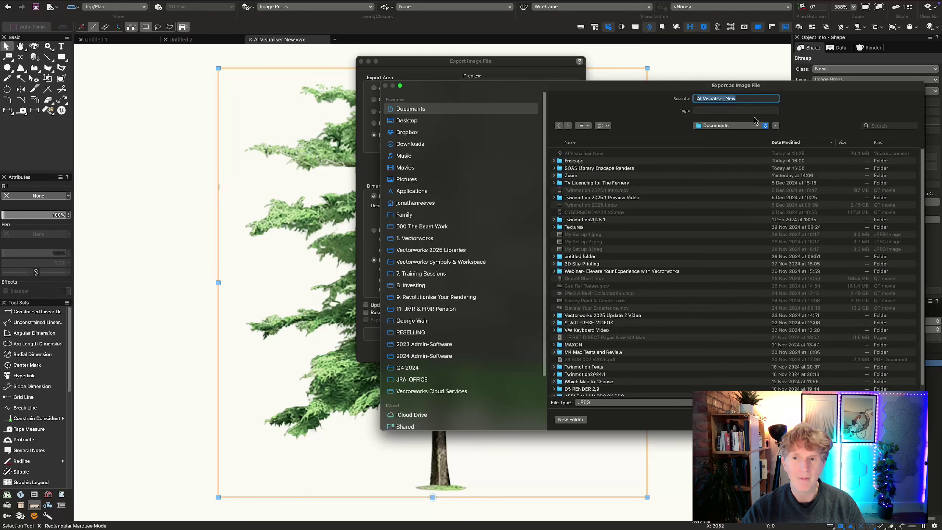
click(744, 98)
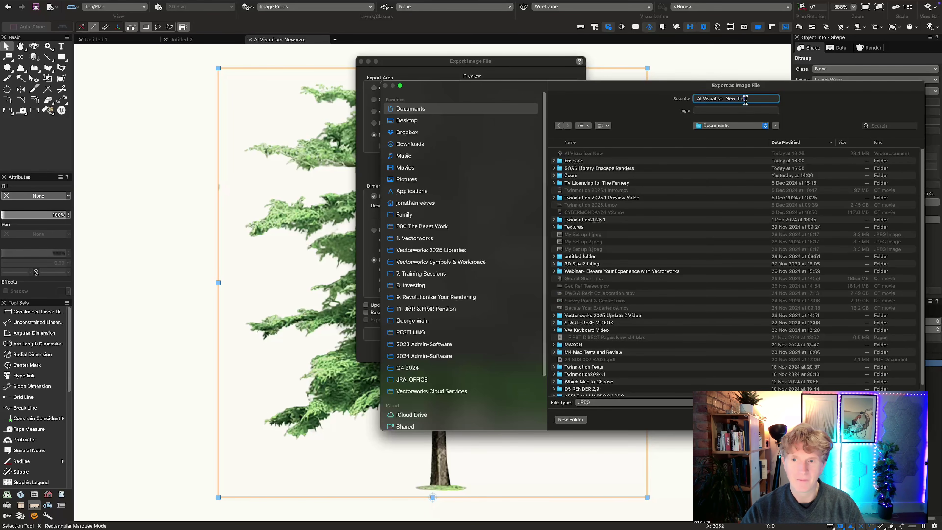
text(Tre)
key(Return)
click(728, 107)
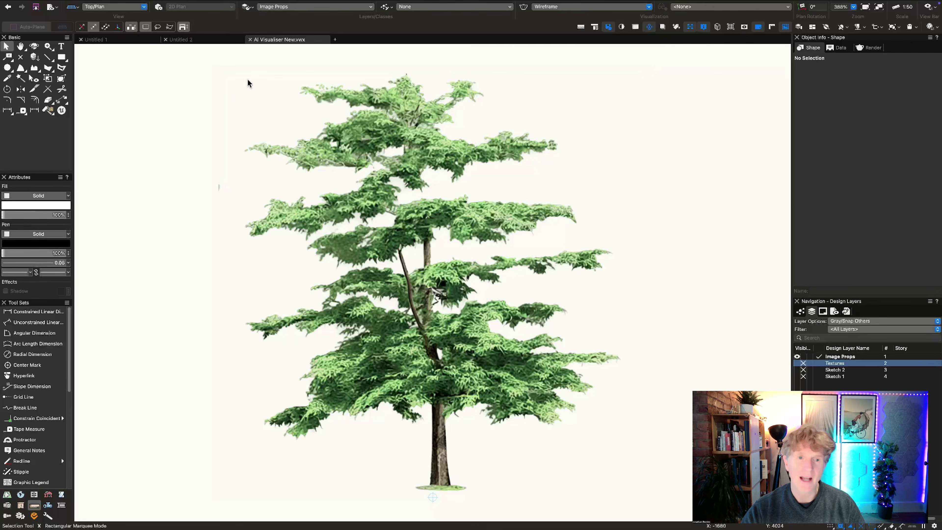
Step: Start a new image prop from the file "AI Visualiser New Tree.jpg" in Documents
click(142, 4)
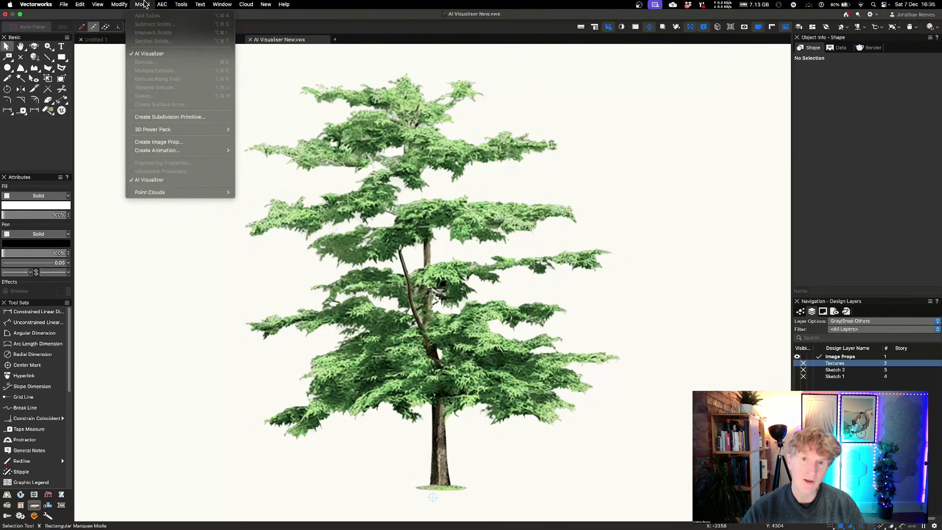
click(163, 142)
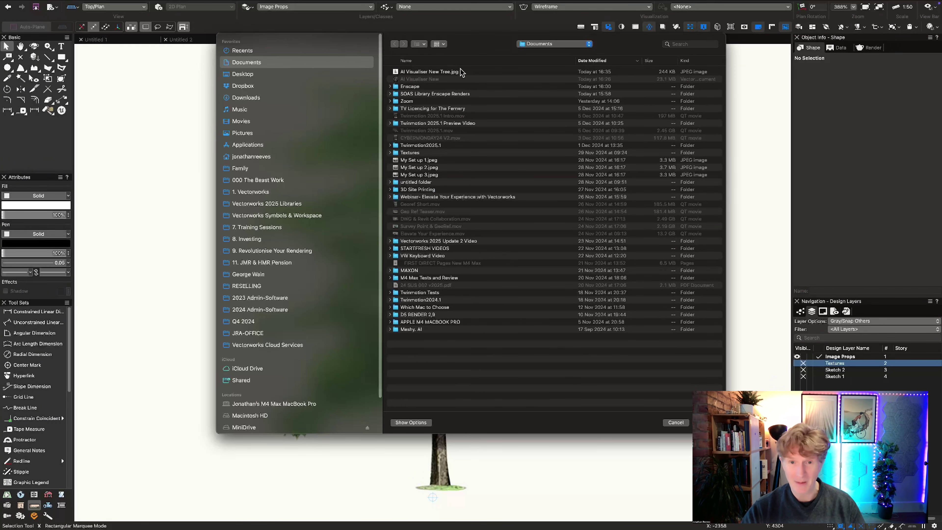
double_click(460, 71)
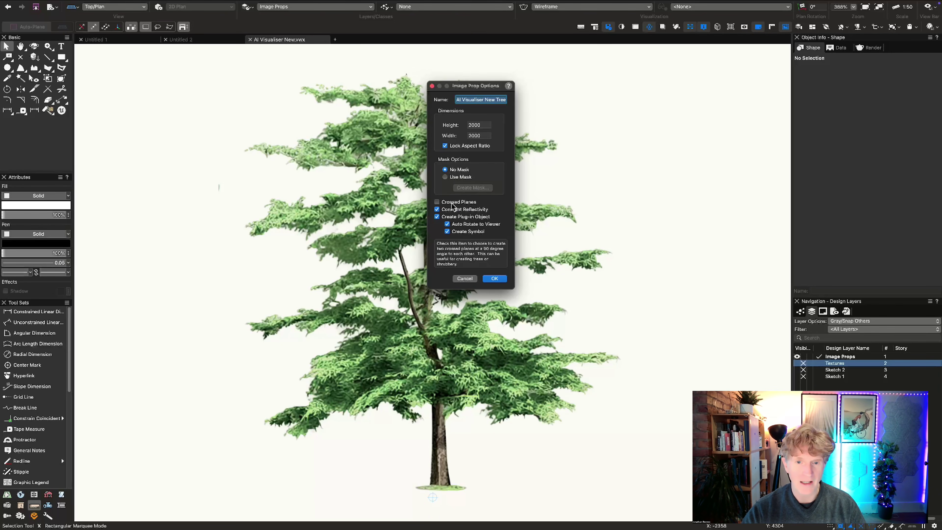
Step: Create the tree prop with crossed planes and a Transparent Color mask made from this prop's own color image
click(457, 178)
click(454, 139)
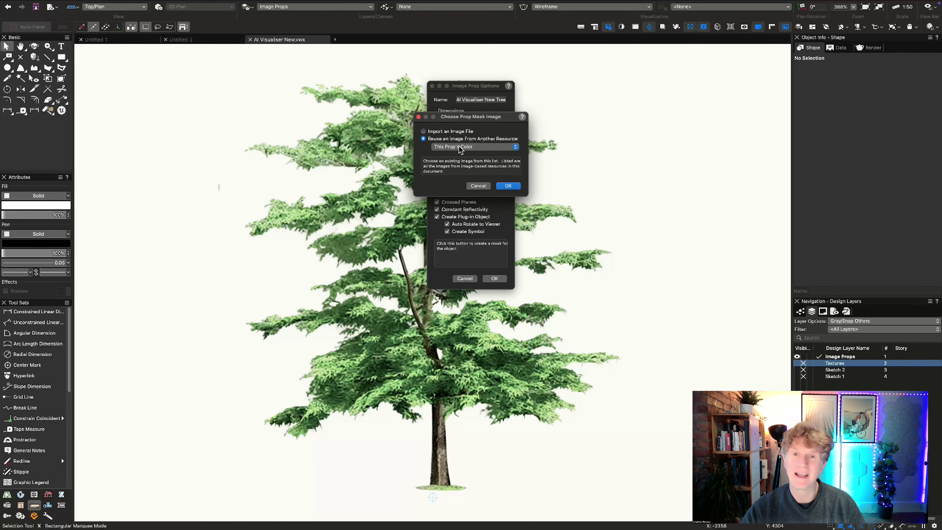
click(480, 160)
click(500, 186)
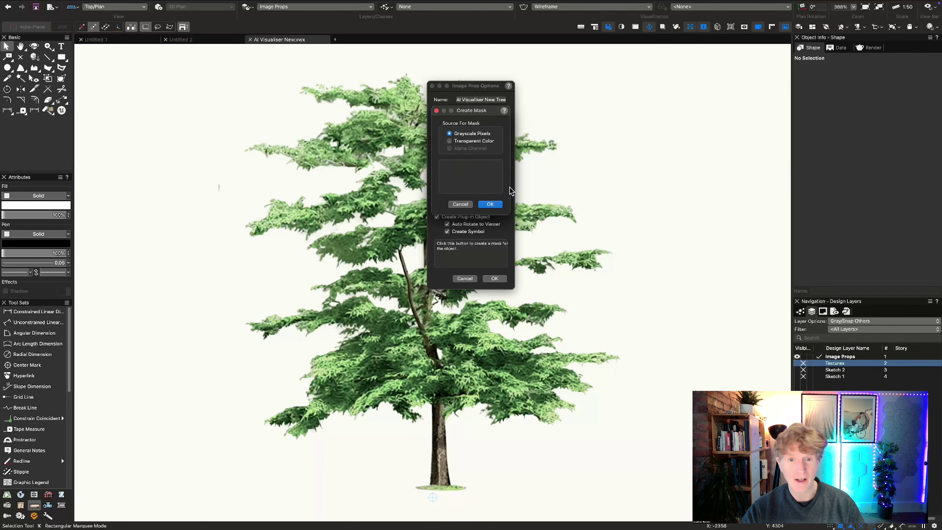
click(460, 141)
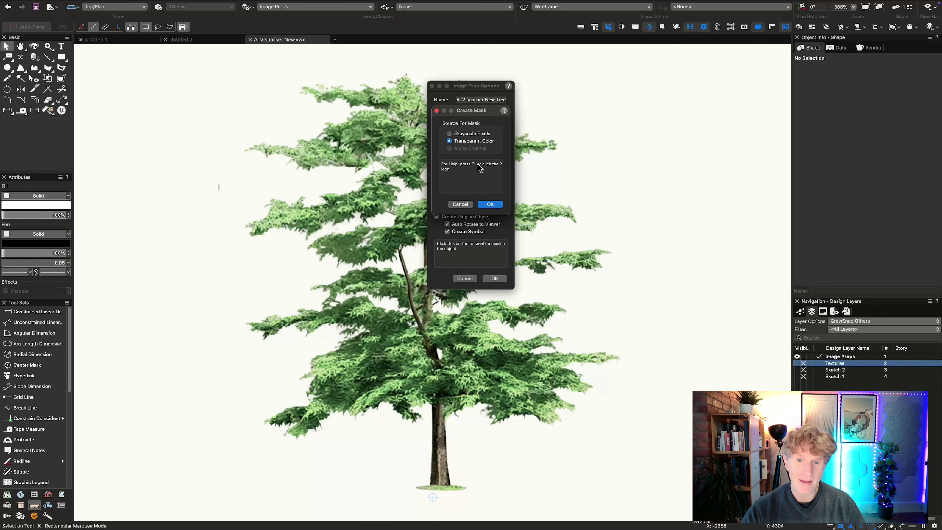
click(489, 204)
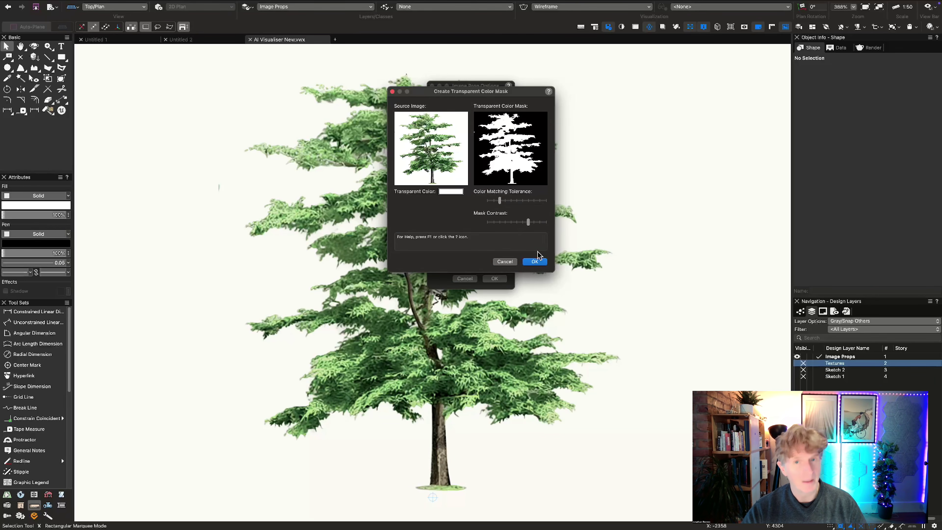
click(535, 262)
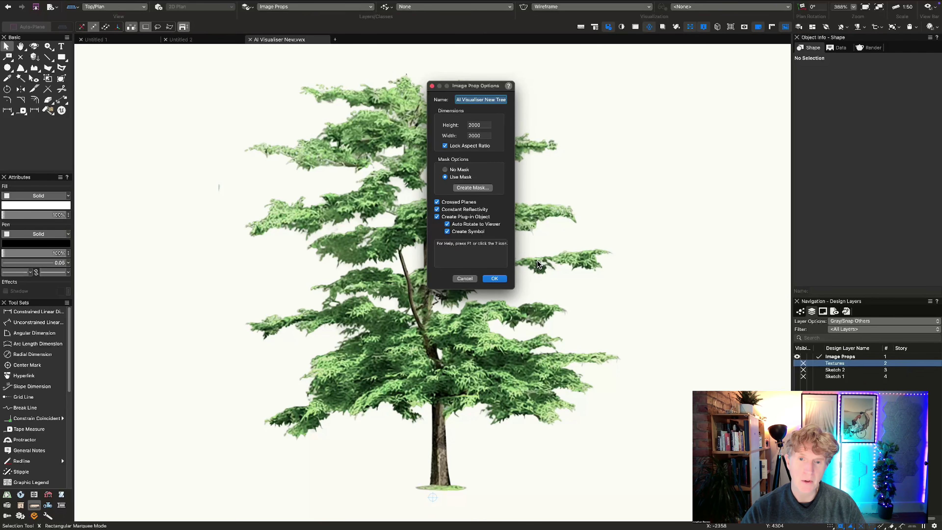
click(496, 279)
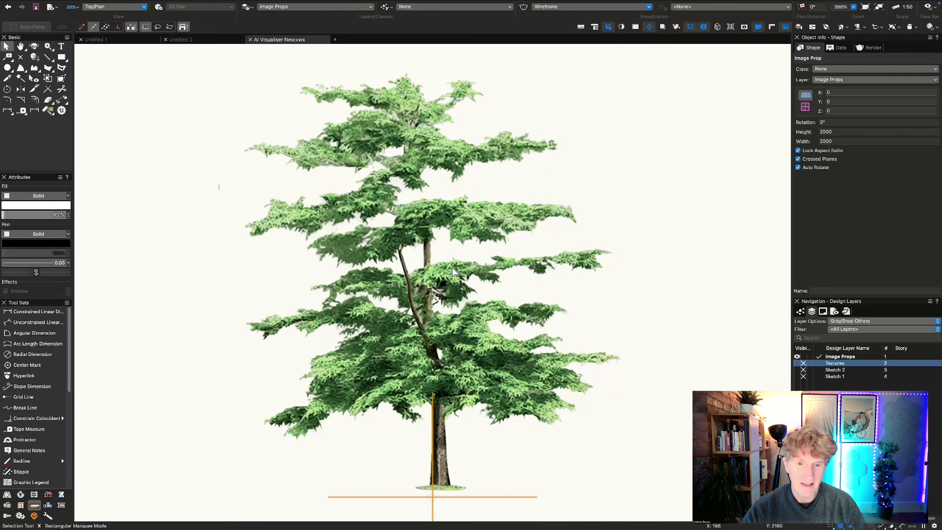
Step: Place three of the tree image props on the paving in the Textures layer and delete the bitmap tree there
scroll(453, 268, down, 4)
key(3)
scroll(401, 300, up, 3)
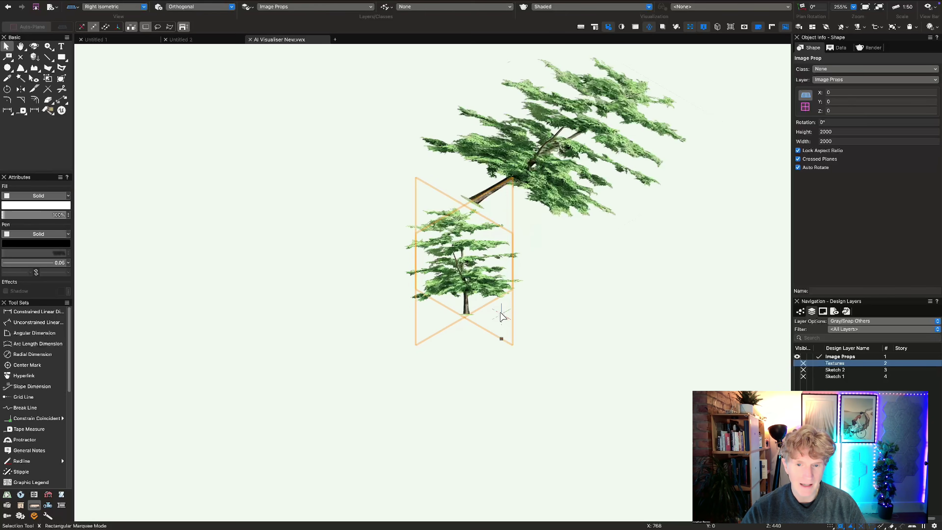
click(819, 363)
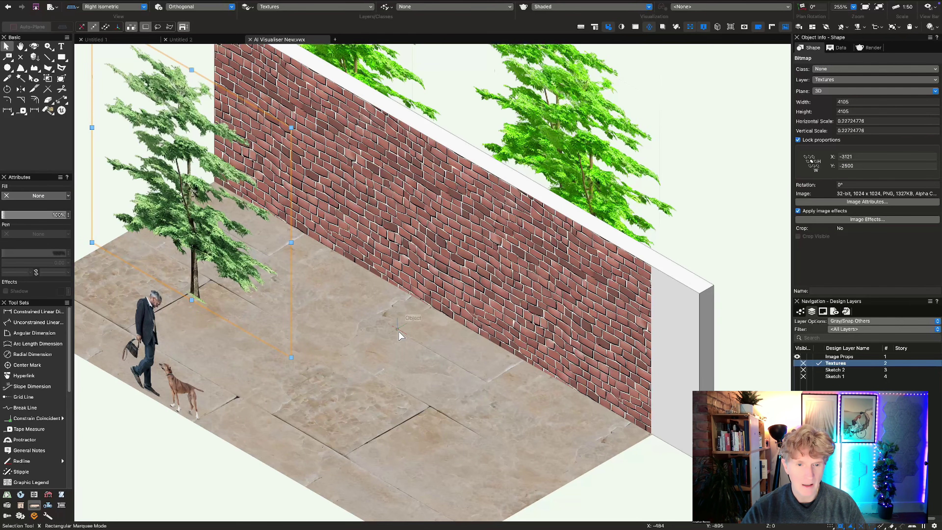
key(0)
drag(429, 277, 514, 312)
click(431, 282)
key(Delete)
key(3)
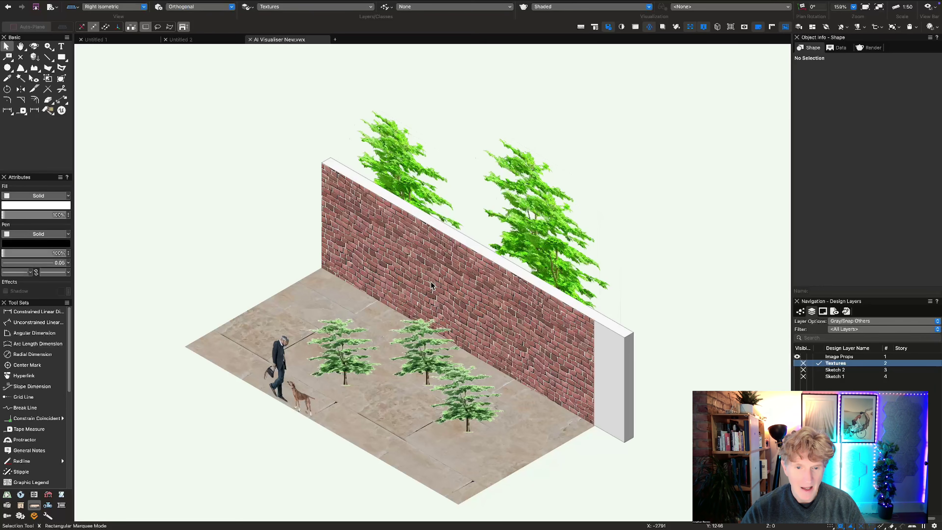
Step: Set the height of the tree prop nearest the blank wall end to 3000 and the one beside the man to 4000
mouse_move(432, 324)
super+middle_down()
mouse_move(381, 315)
mouse_move(415, 303)
super+middle_up()
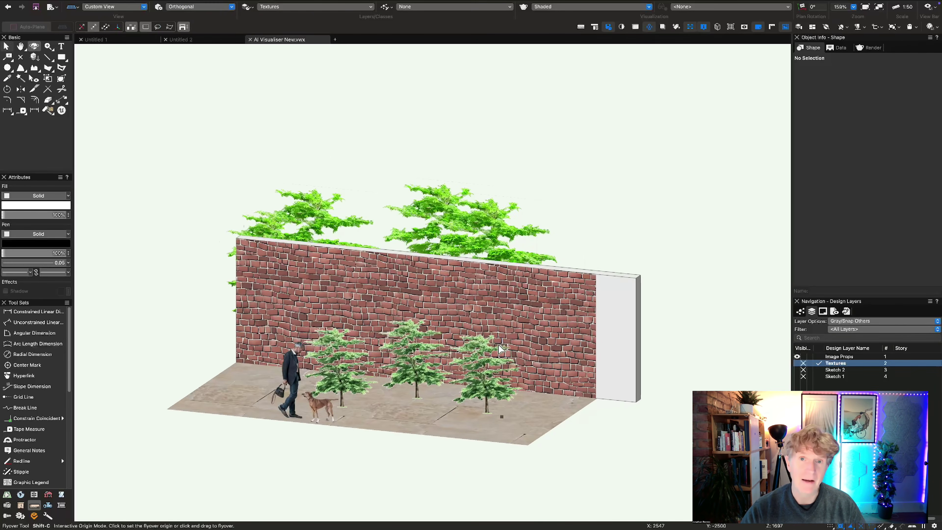
click(484, 371)
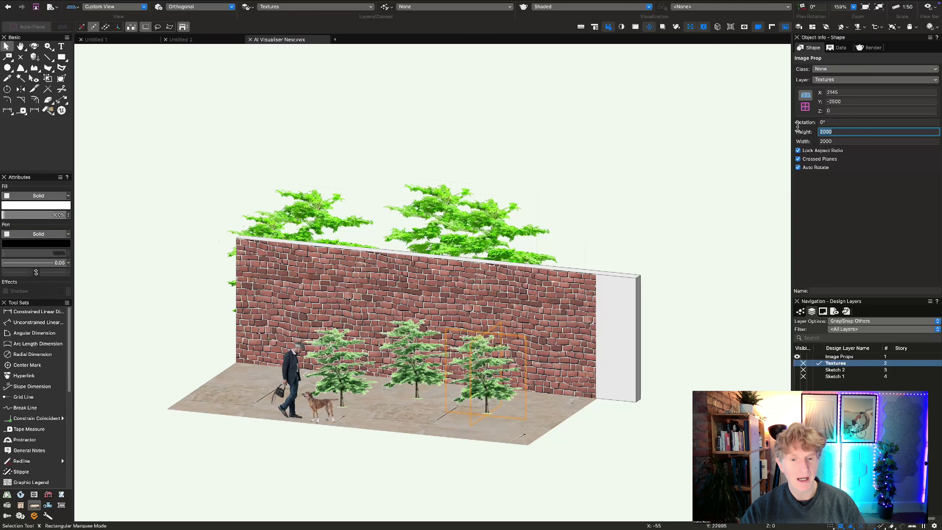
text(3000)
key(Return)
click(356, 352)
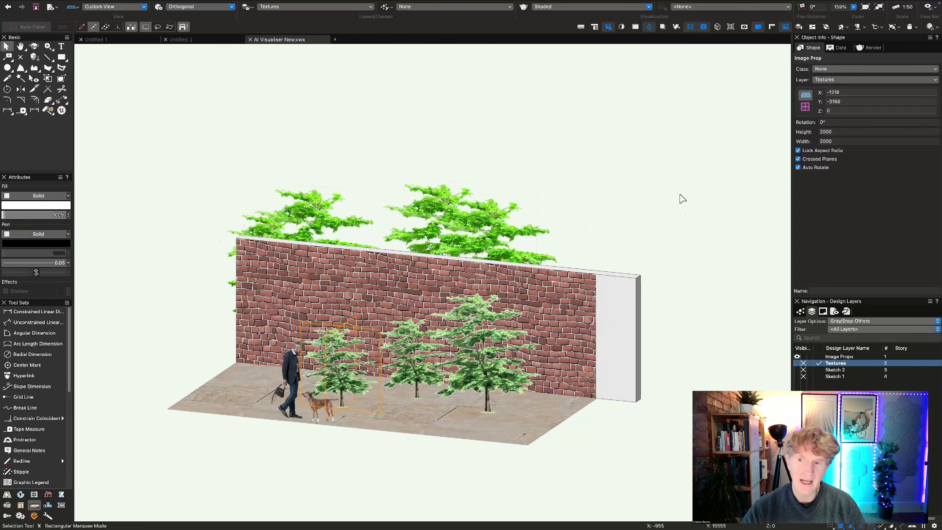
click(827, 132)
text(4000)
key(Return)
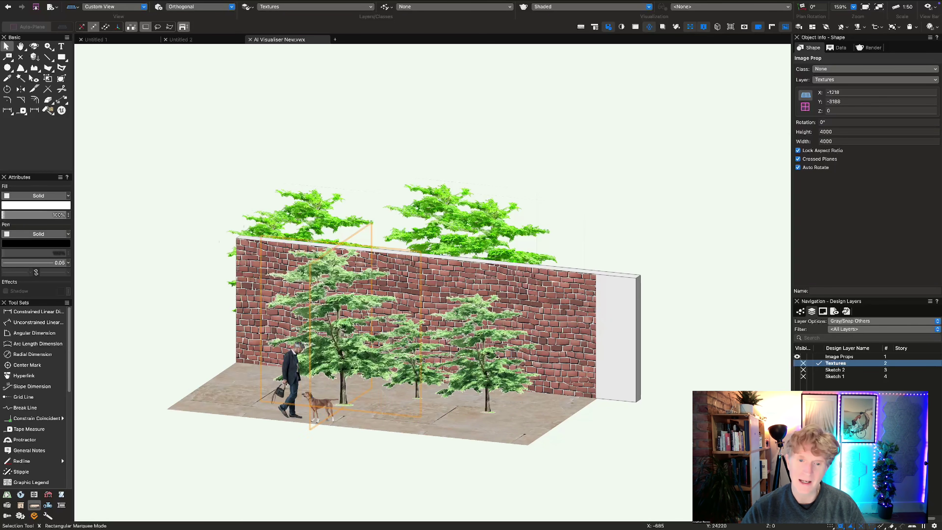
Step: In plan, move the 4000-high tree back toward the wall's far end and the 3000-high tree toward the opposite paving edge
key(super+5)
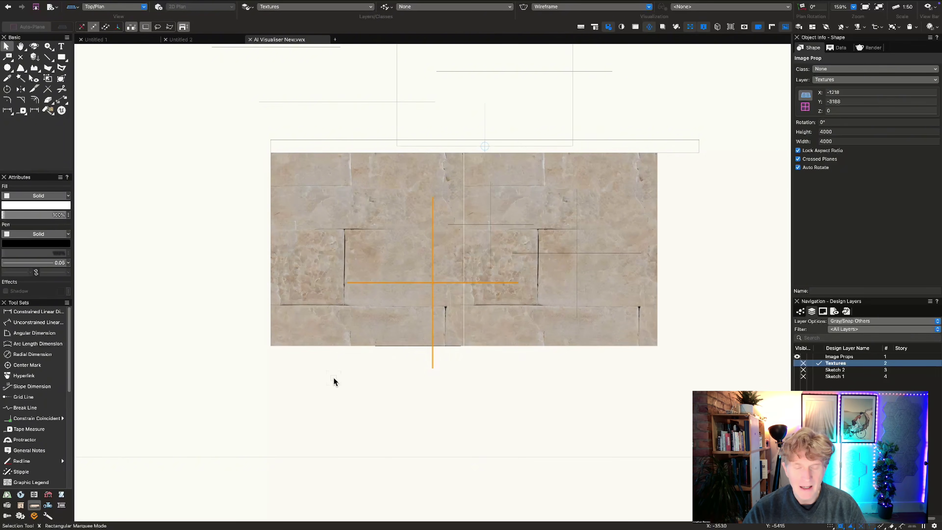
drag(441, 271, 355, 251)
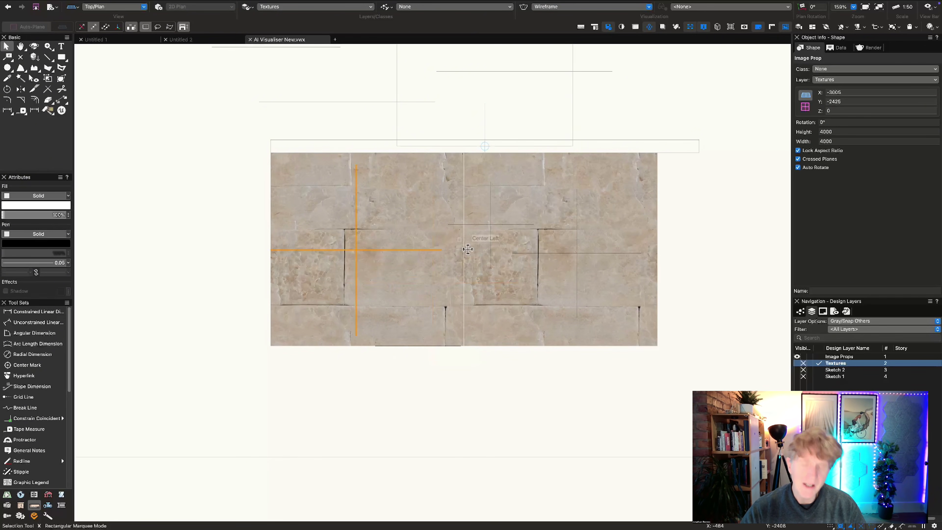
drag(549, 255, 582, 248)
Step: Try to adjust the position of the man-and-dog bitmap at ground level in the front view
key(super+1)
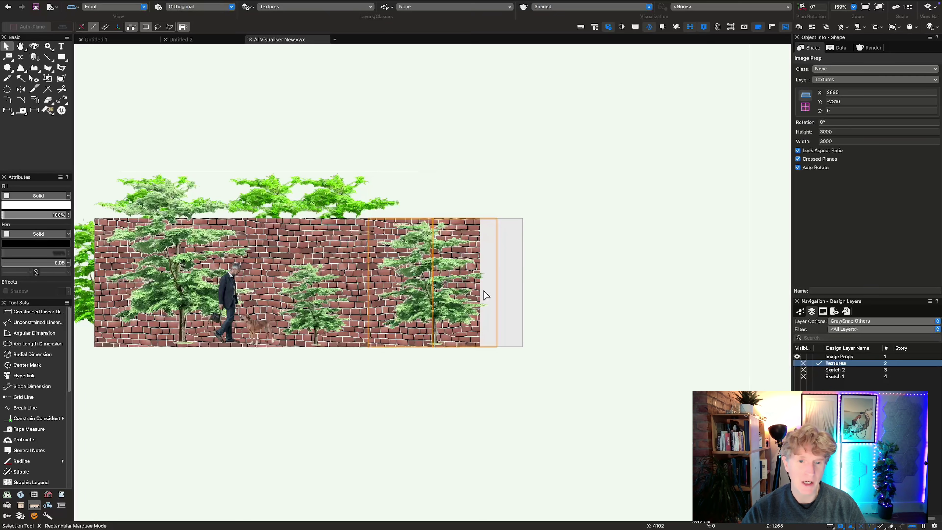
scroll(294, 340, up, 5)
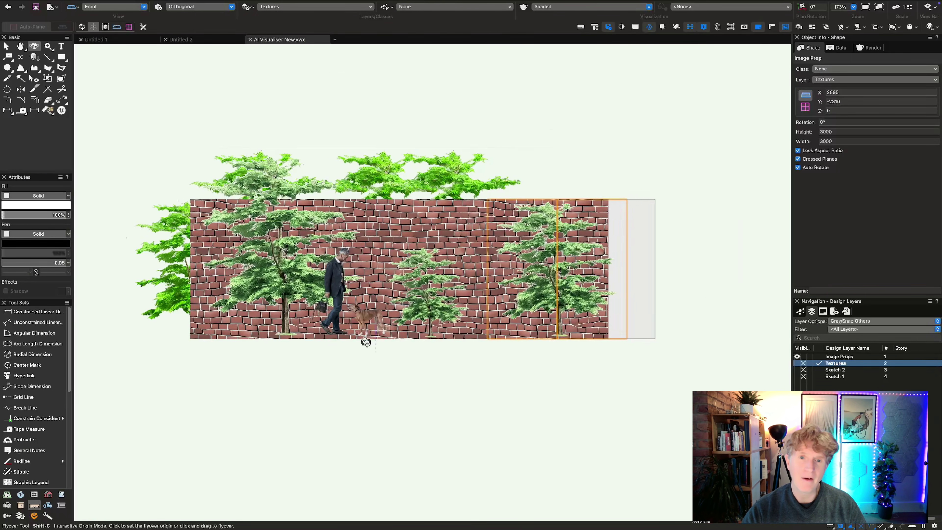
scroll(356, 341, up, 4)
click(309, 321)
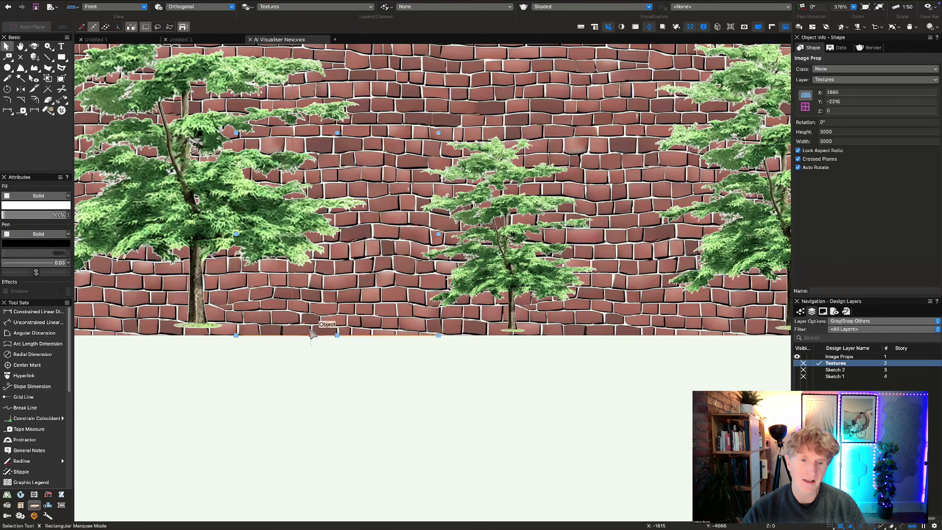
drag(310, 336, 310, 336)
key(super+z)
scroll(308, 316, up, 3)
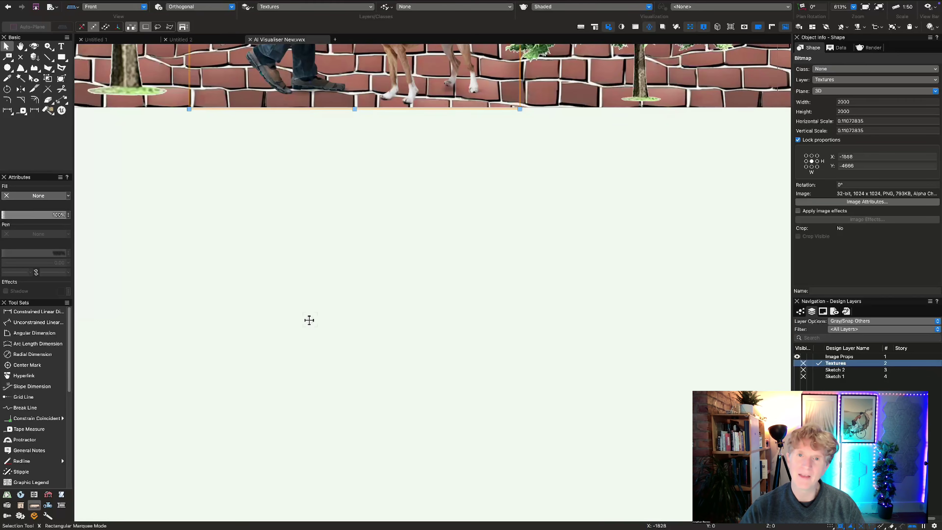
Step: Orbit around the scene to review the tree props and the figure in front of the brick wall
scroll(308, 320, down, 5)
key(shift+c)
drag(437, 305, 389, 336)
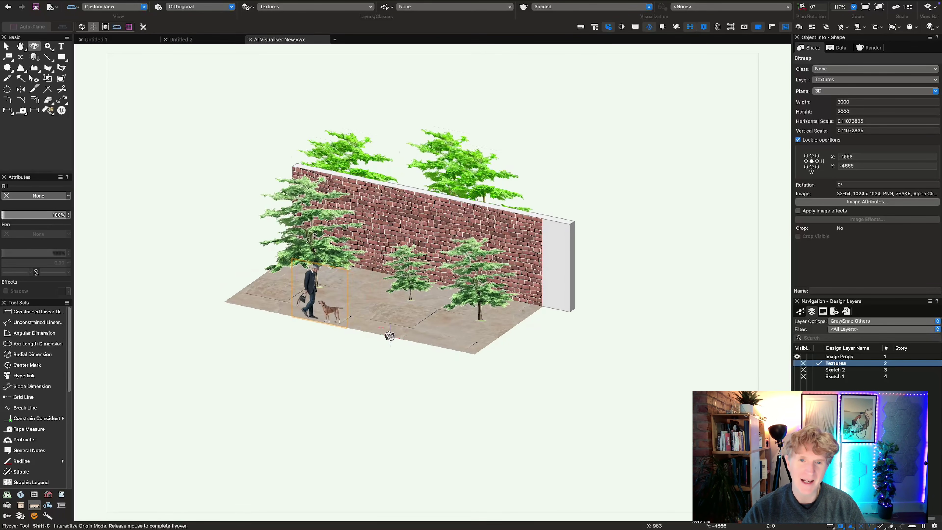
scroll(402, 320, up, 3)
key(x)
click(669, 167)
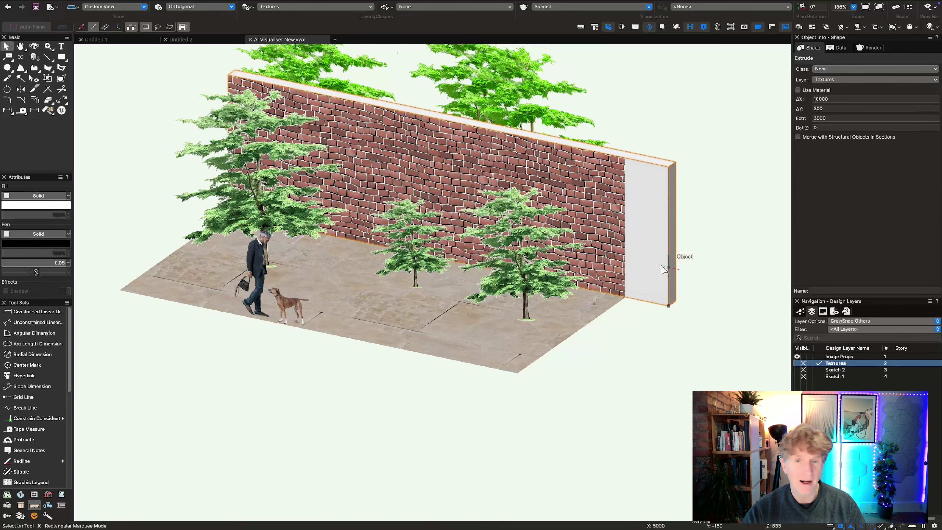
click(467, 397)
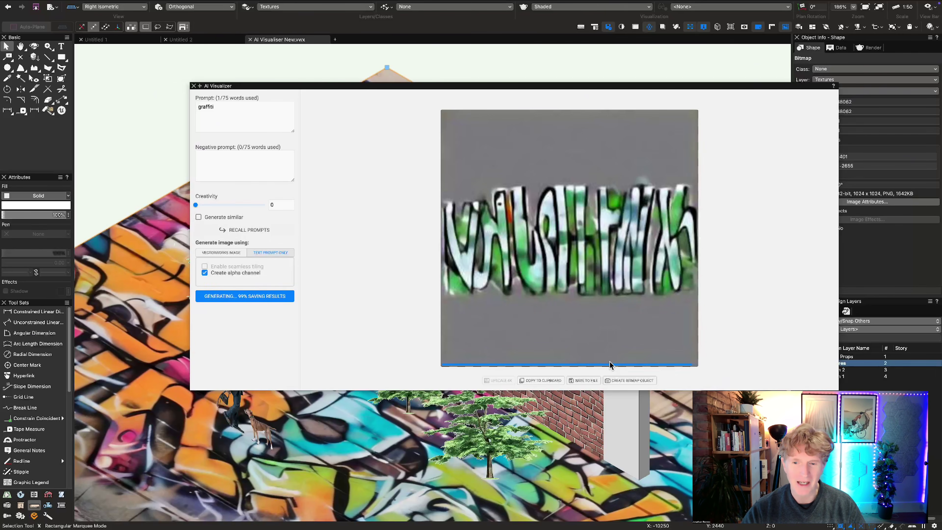
Step: Create a bitmap object from the alpha-channel "graffiti" image and move it clear of the scene in plan
click(619, 382)
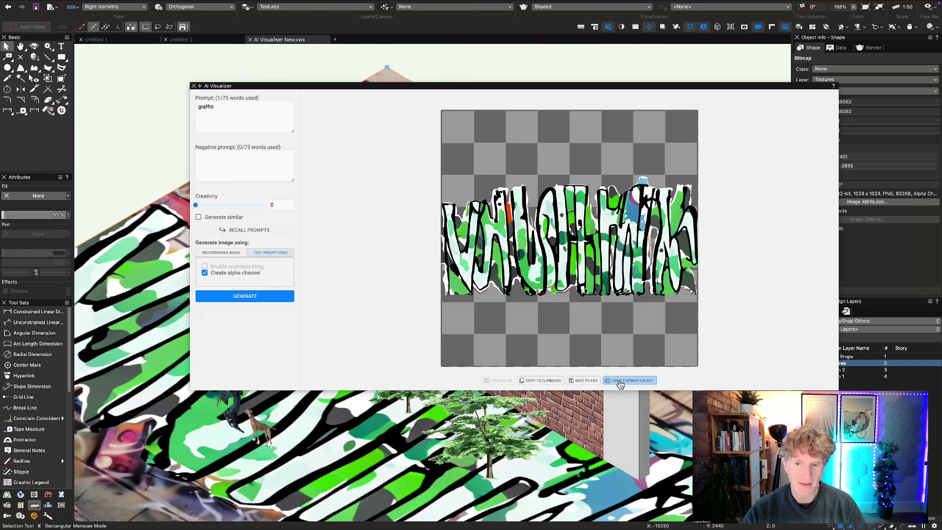
click(193, 86)
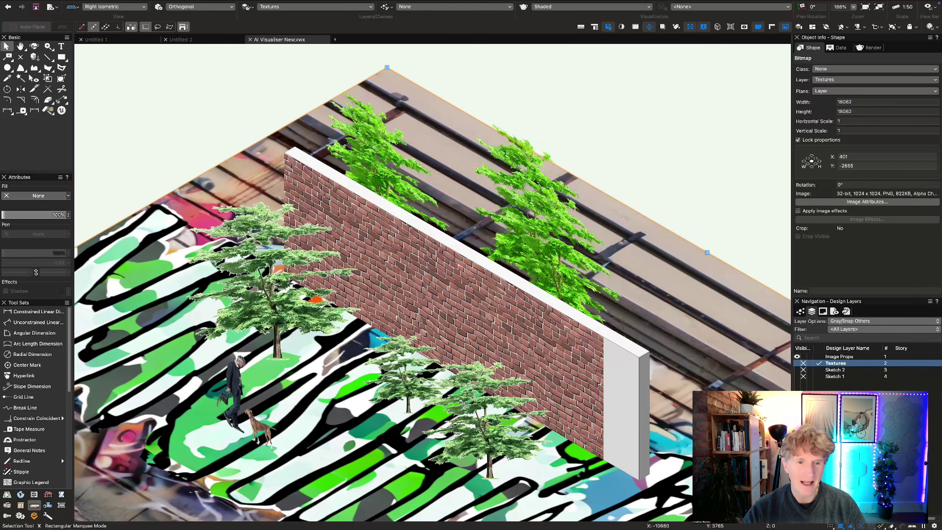
scroll(371, 178, down, 6)
click(360, 191)
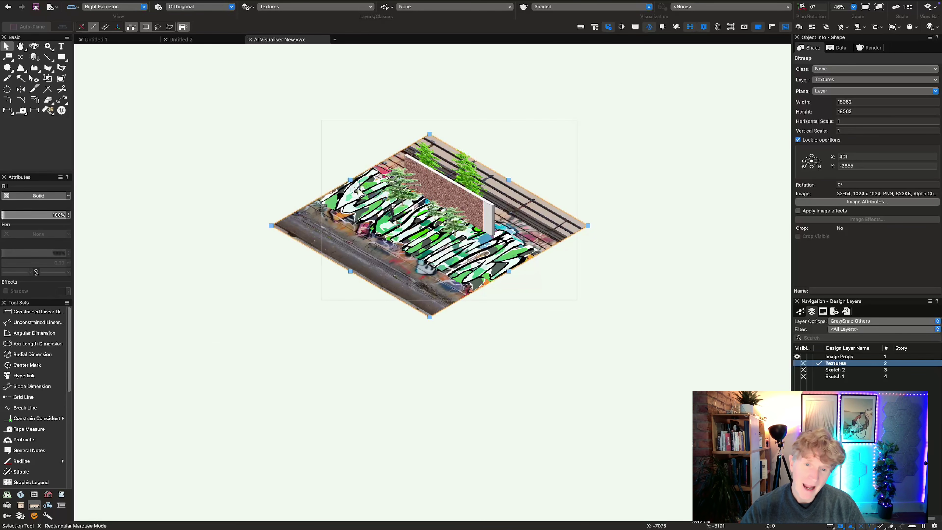
key(0)
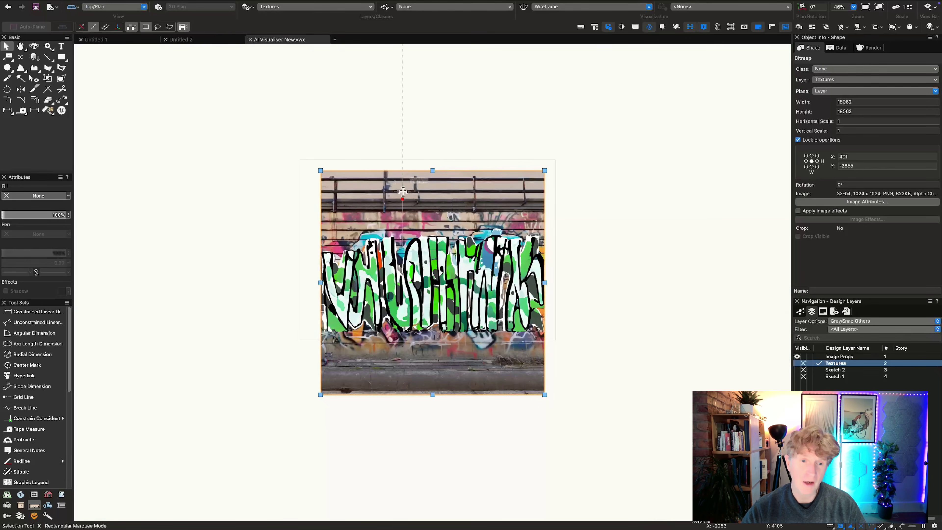
drag(402, 192, 141, 188)
Step: In the front view, scale the upright graffiti cut-out down to about 4239 square and move it over the brick wall
key(2)
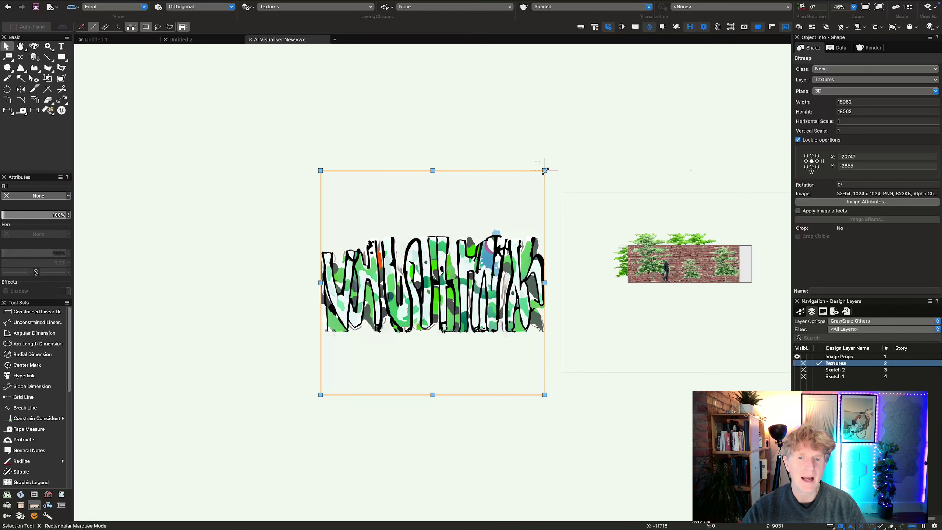
drag(545, 170, 373, 341)
drag(345, 367, 689, 257)
Step: Delete the large opaque graffiti bitmap lying flat over the paving
key(0)
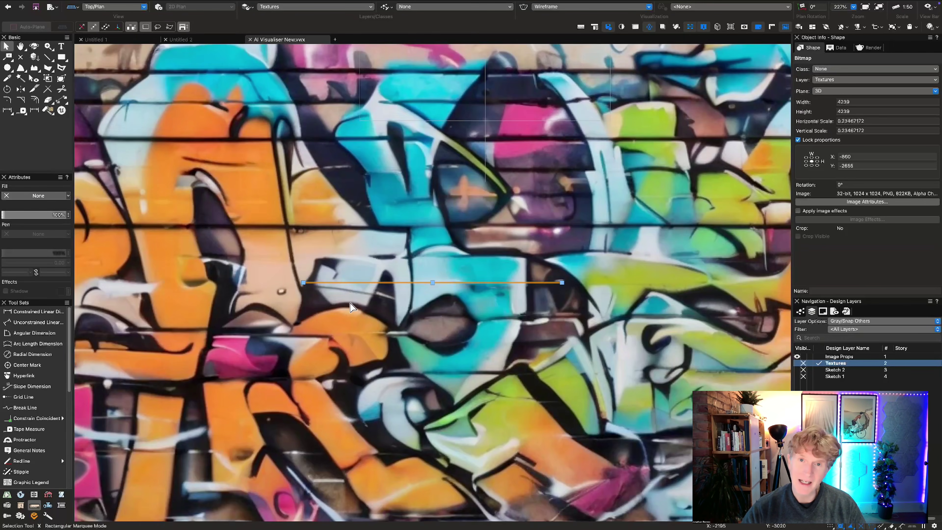
scroll(351, 306, down, 5)
key(b)
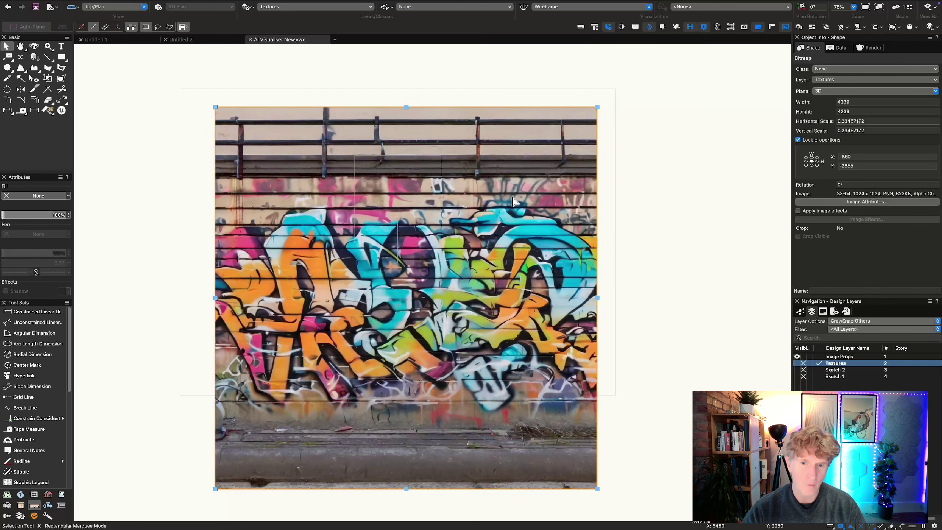
key(Delete)
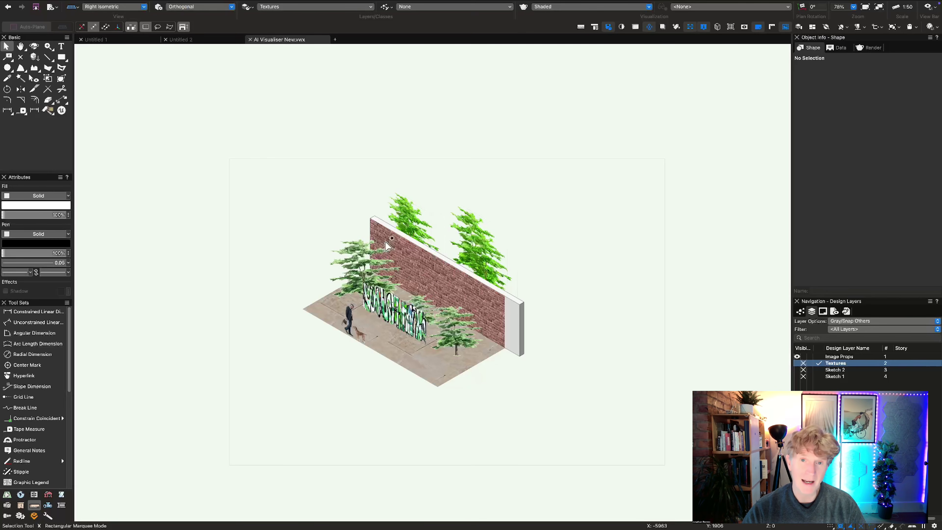
Step: Move the graffiti cut-out back in plan onto the brick wall's front face, ending in the Right Isometric view
click(395, 312)
key(F5)
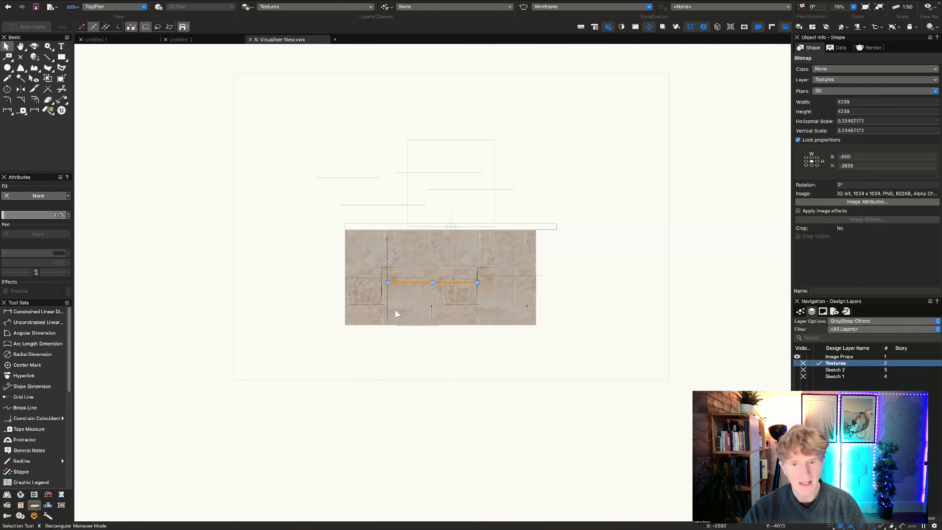
mouse_move(435, 243)
mouse_down()
mouse_move(437, 196)
mouse_move(437, 203)
mouse_up()
key(3)
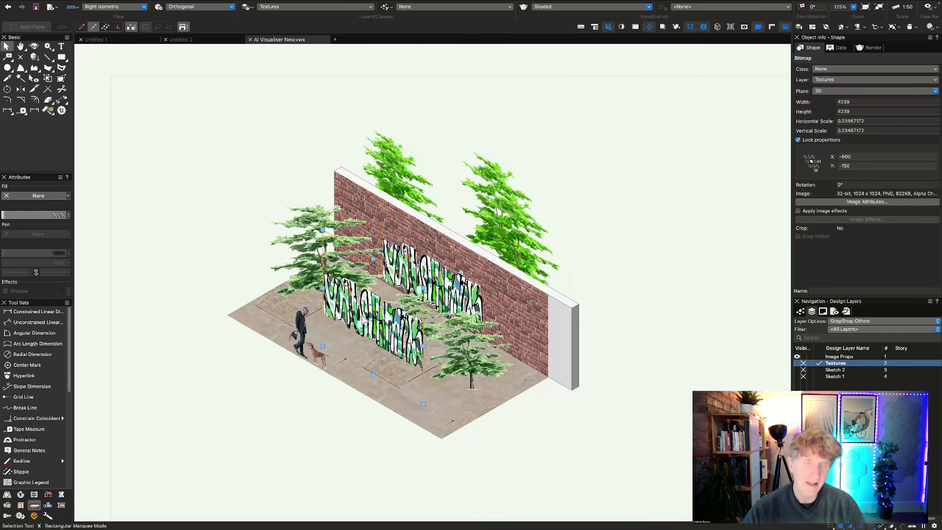
key(BackSpace)
click(408, 265)
key(ctrl+z)
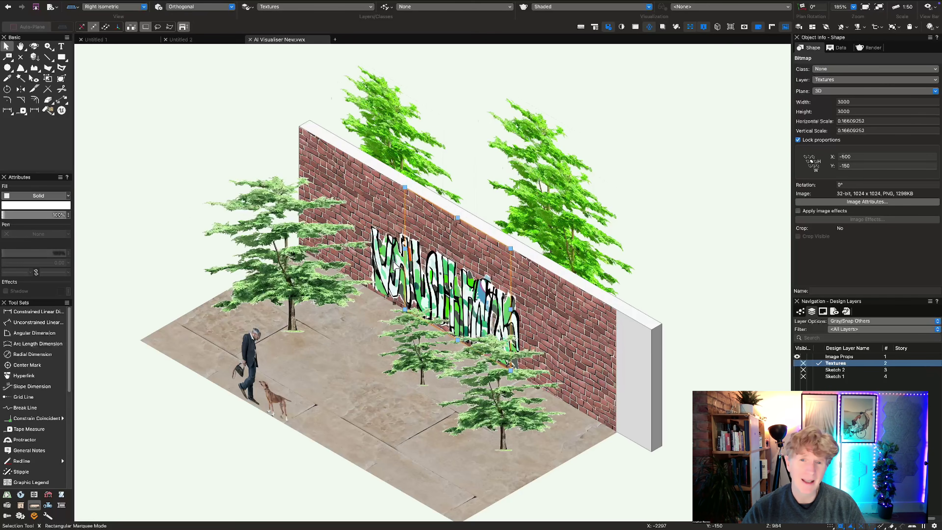
Step: In the front view, move the graffiti cut-out up to the upper part of the brick wall
key(2)
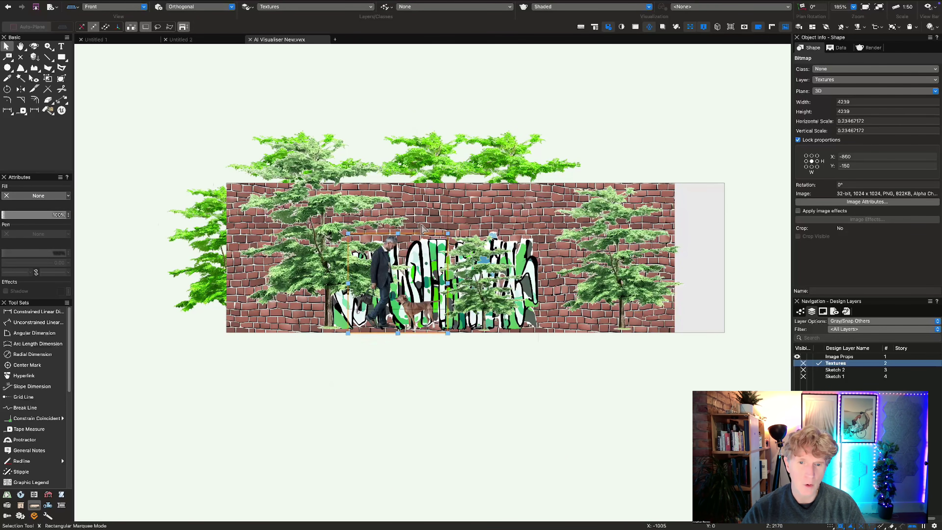
scroll(454, 251, up, 4)
click(550, 207)
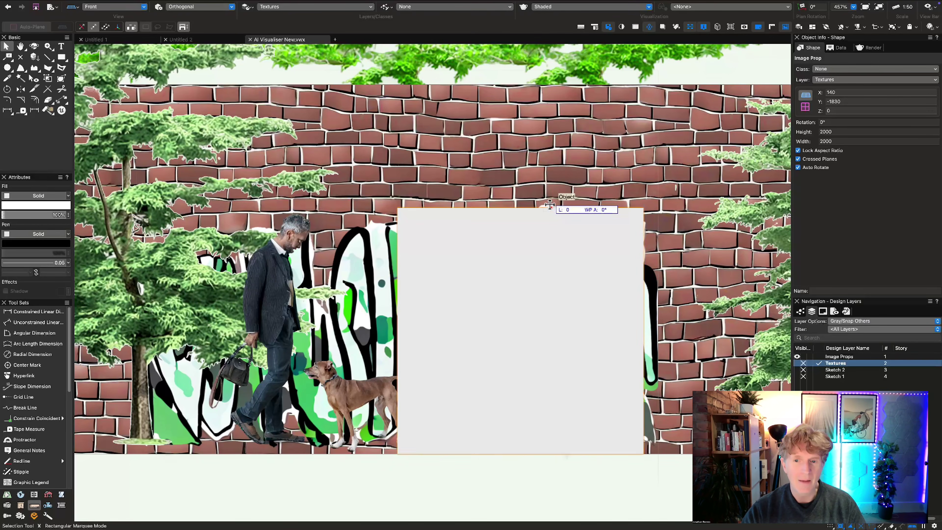
click(656, 185)
drag(656, 182, 656, 181)
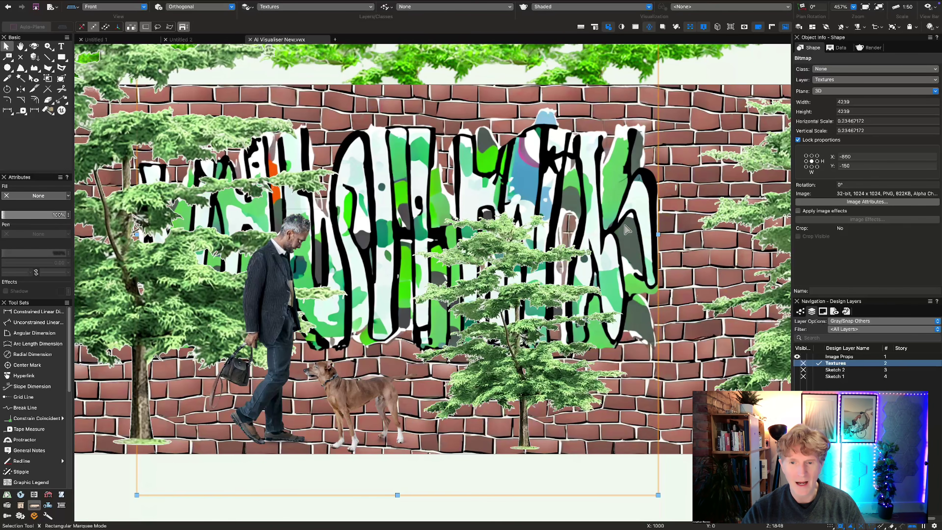
Step: Turn on image effects for the graffiti bitmap, raising its contrast and lowering its exposure
key(shift+c)
drag(653, 223, 567, 292)
scroll(567, 292, down, 2)
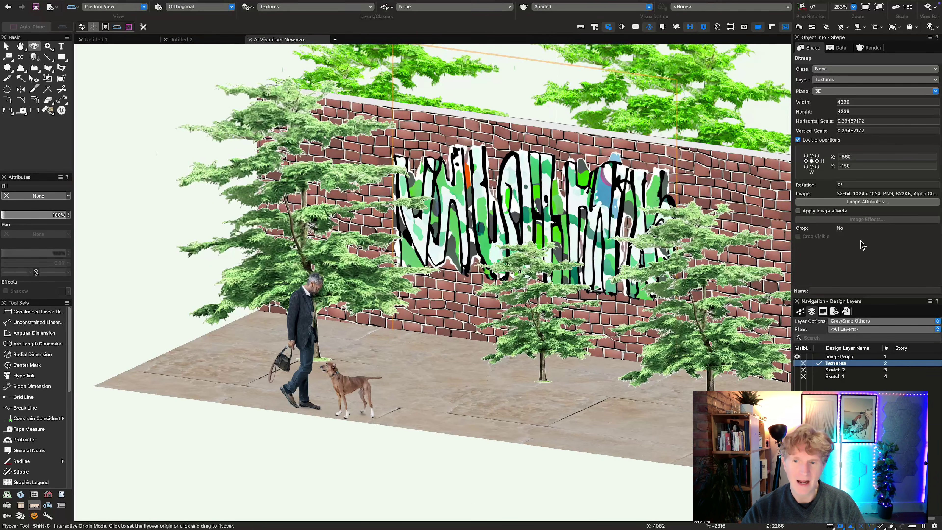
click(797, 210)
click(819, 219)
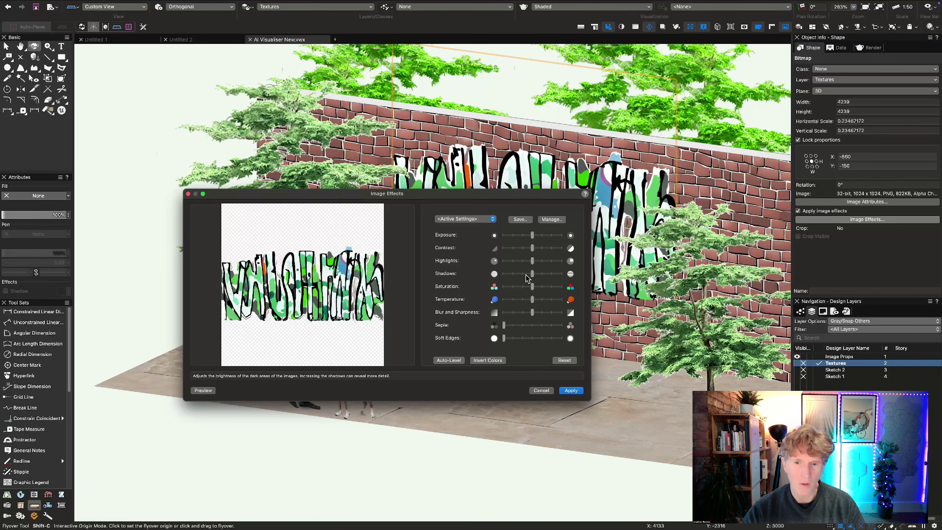
drag(532, 313, 532, 287)
mouse_move(532, 248)
mouse_down()
mouse_move(545, 249)
mouse_move(518, 241)
mouse_up()
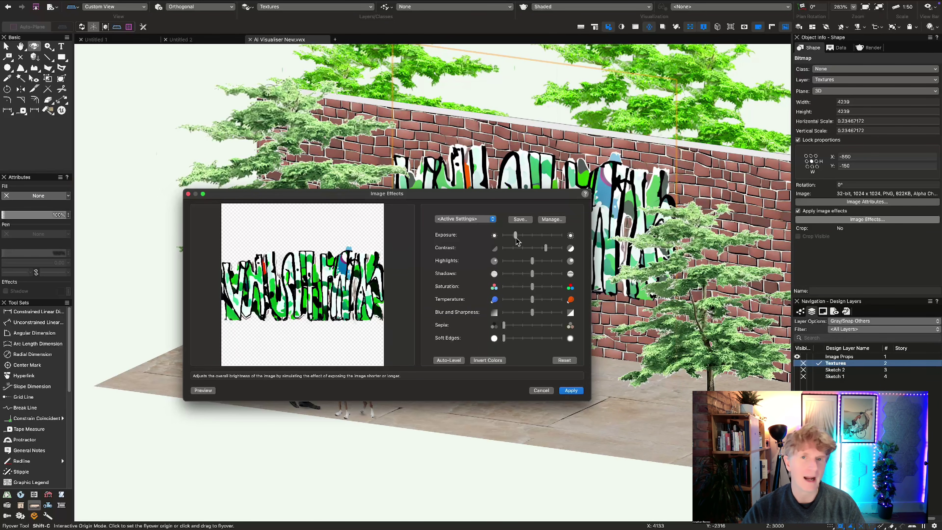
Step: Add a strong sepia tone to the graffiti, apply the image effects and clear the selection
drag(504, 325, 542, 326)
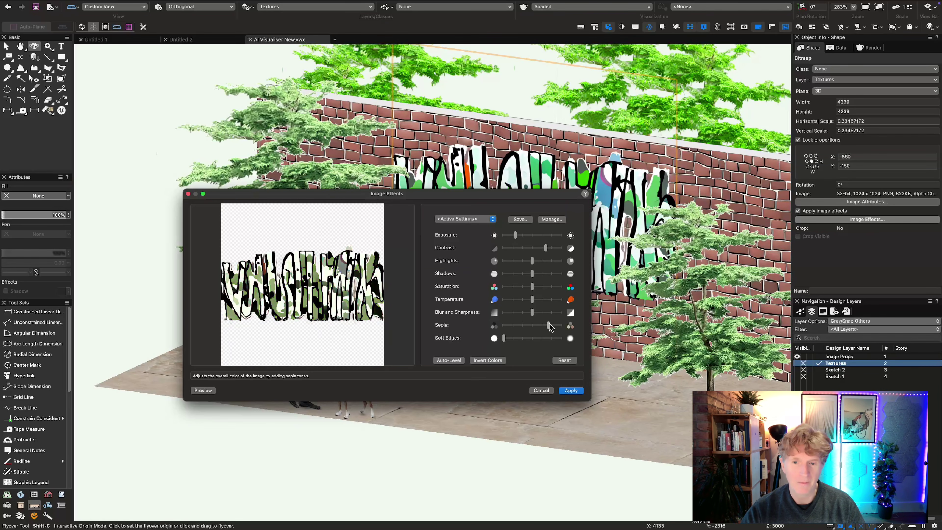
click(571, 392)
key(x)
click(436, 467)
key(shift+c)
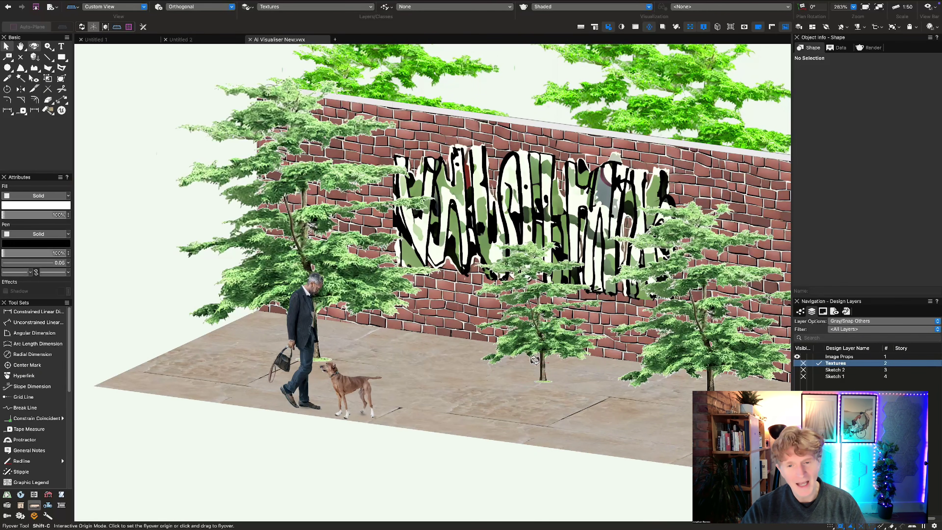
drag(535, 360, 497, 367)
scroll(497, 367, down, 4)
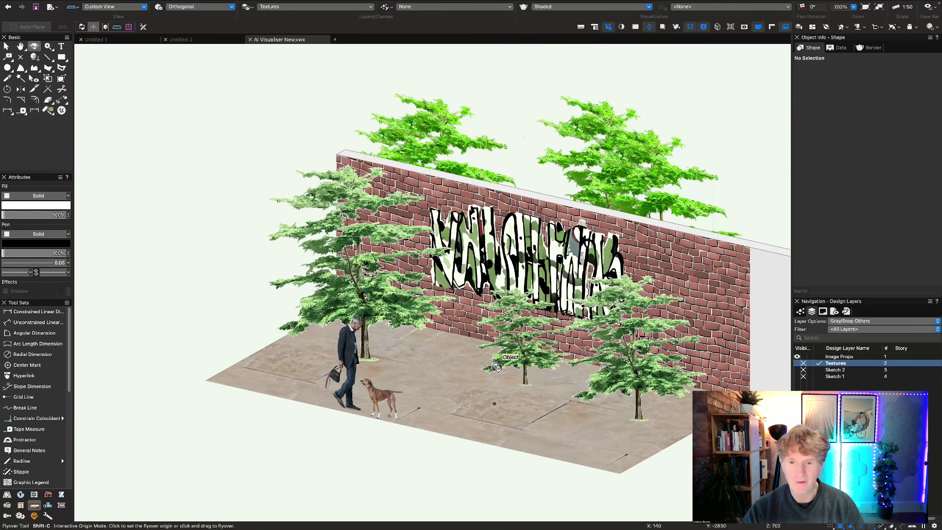
Step: Replace the AI Visualizer prompt with "contemporary villa by the sea" in the Top/Plan view
key(super+6)
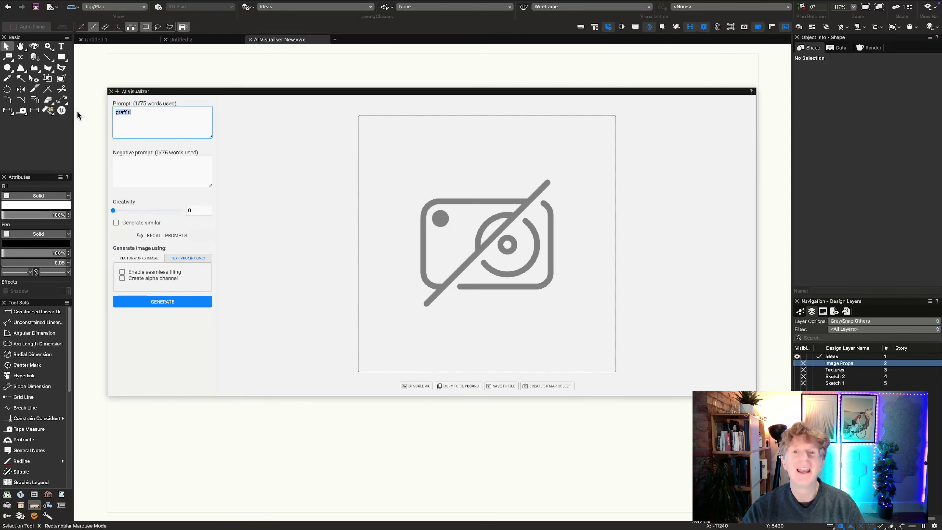
text(contempo)
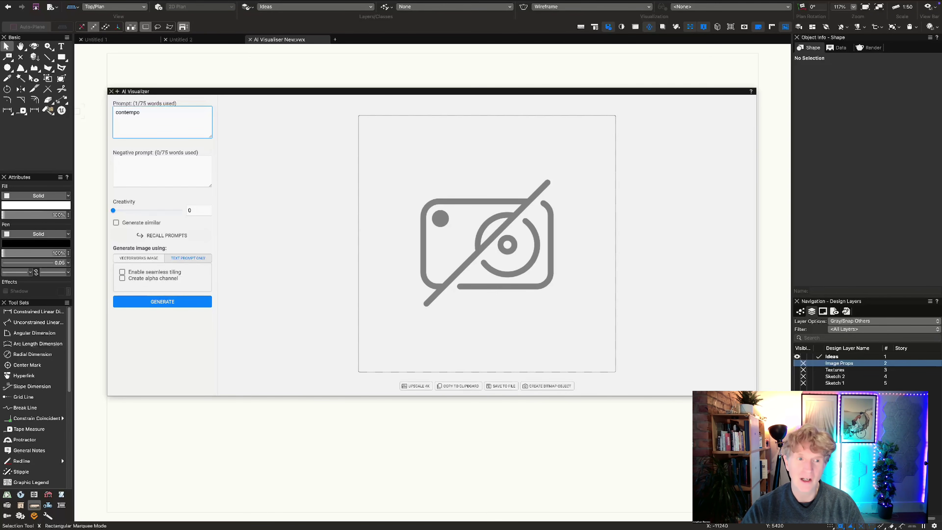
text(rary viall)
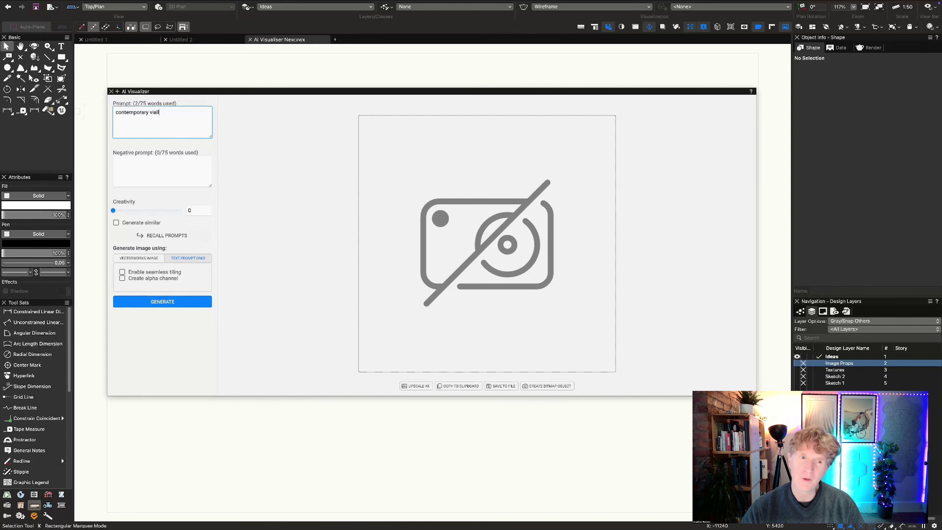
text( by )
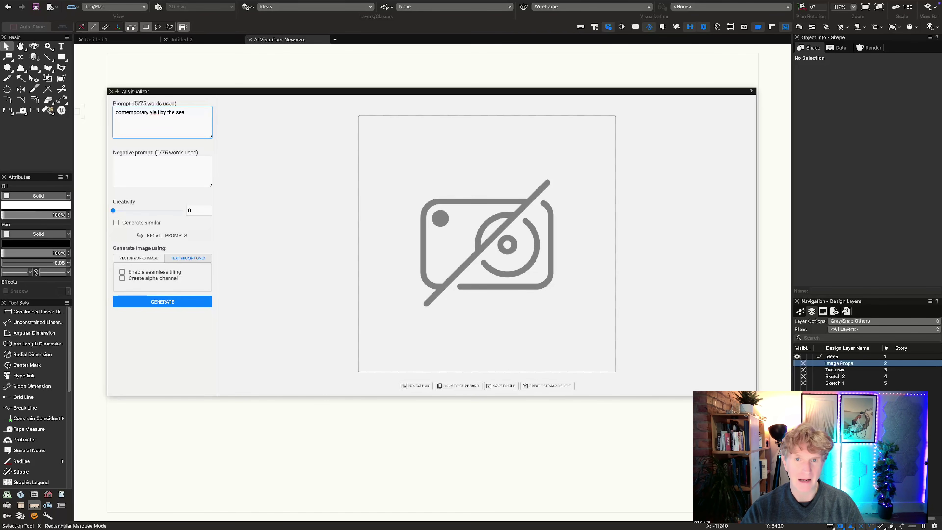
text(the sea)
right_click(155, 113)
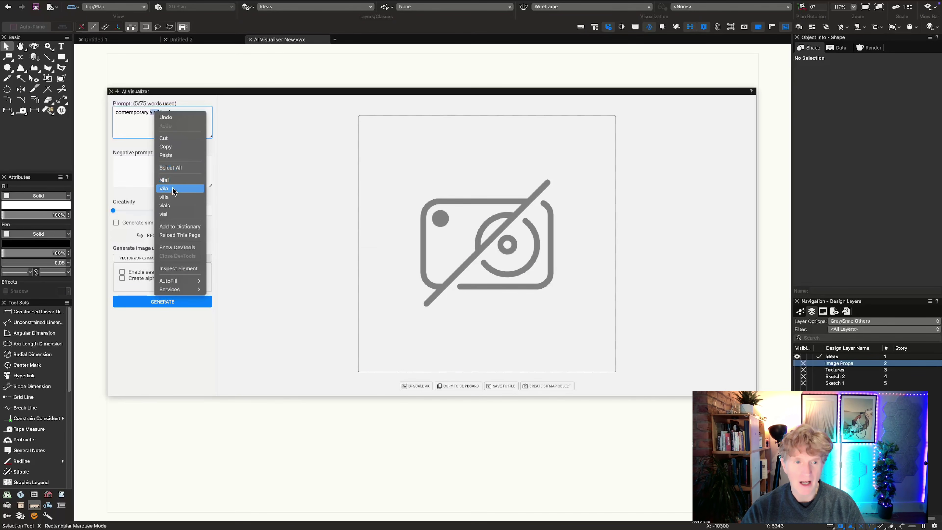
click(173, 197)
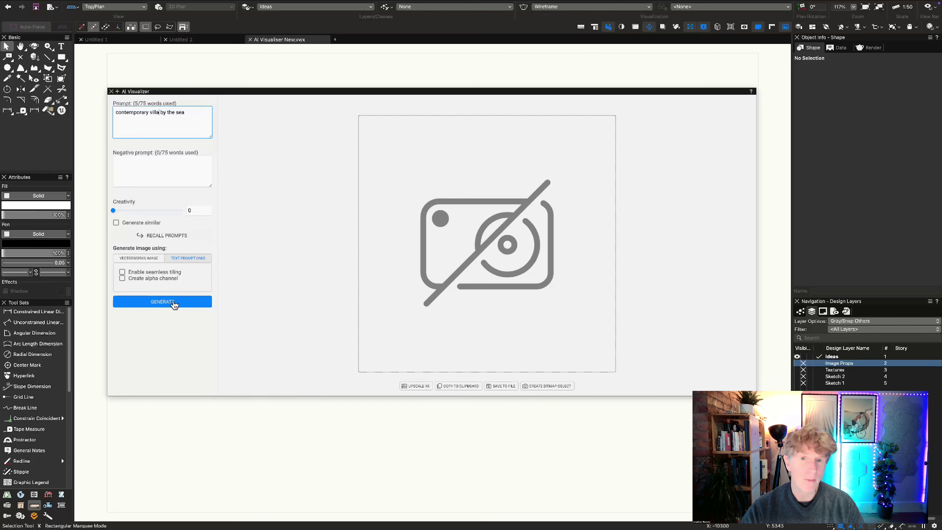
Step: Generate the seaside villa image with creativity 22 and create a bitmap object from it
drag(121, 210, 128, 212)
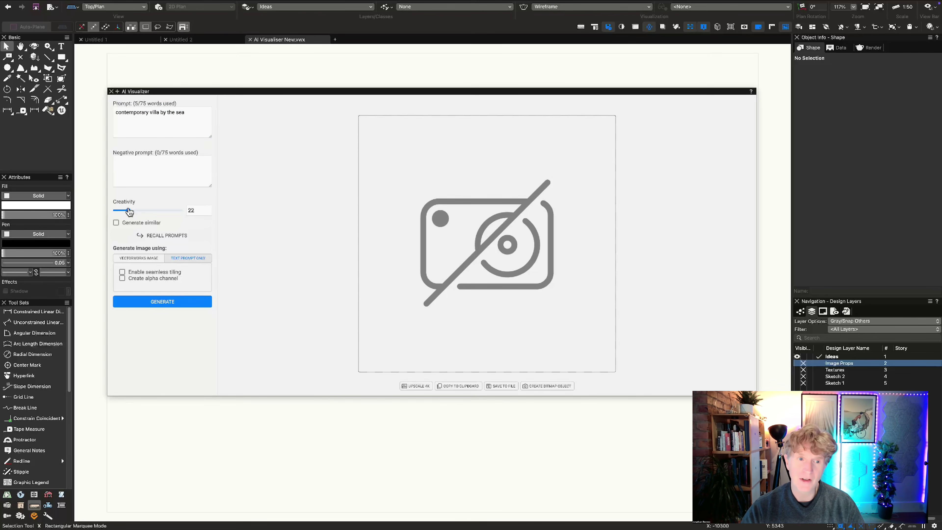
click(158, 302)
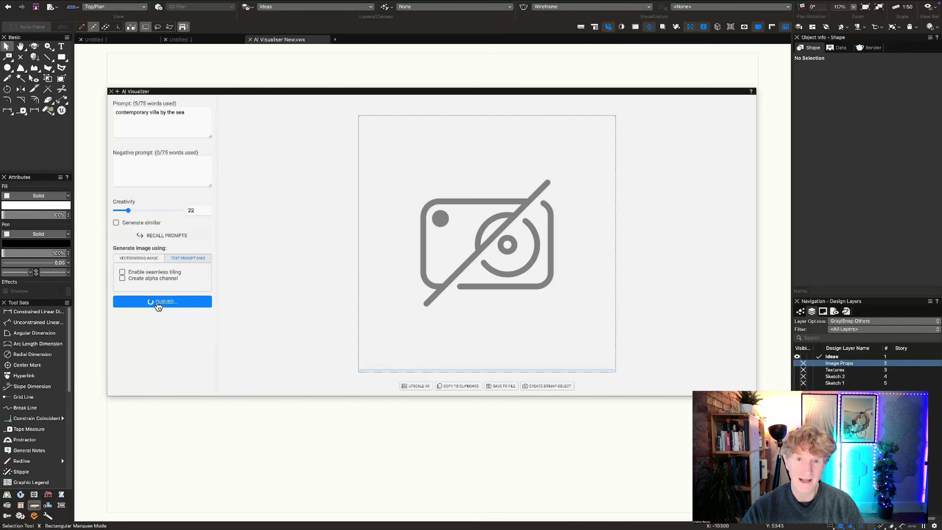
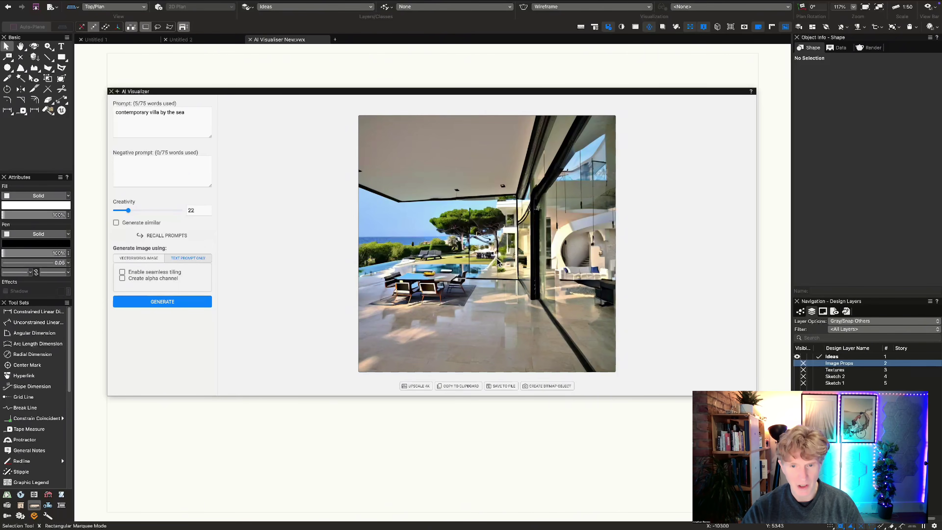
click(533, 386)
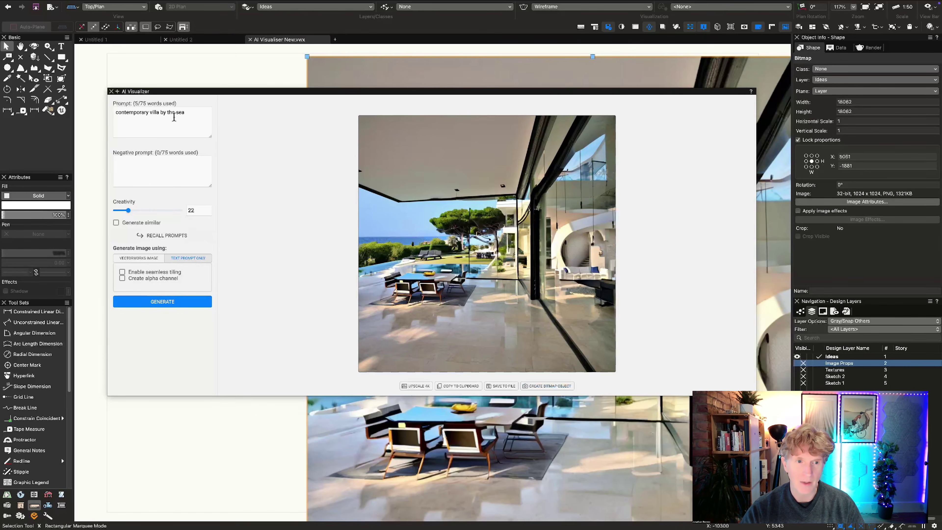
Step: Generate an image with ", aerial view" added to the villa prompt and create a bitmap object from it
click(189, 112)
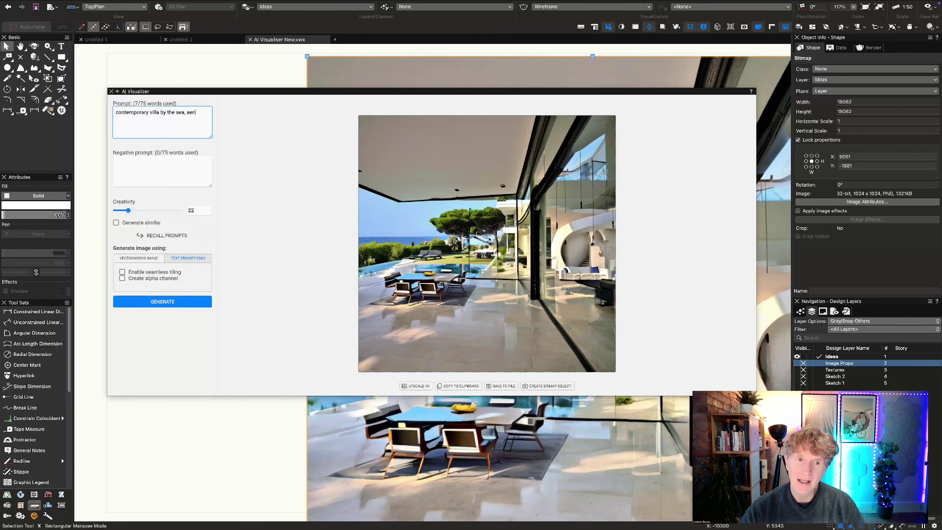
text(al view)
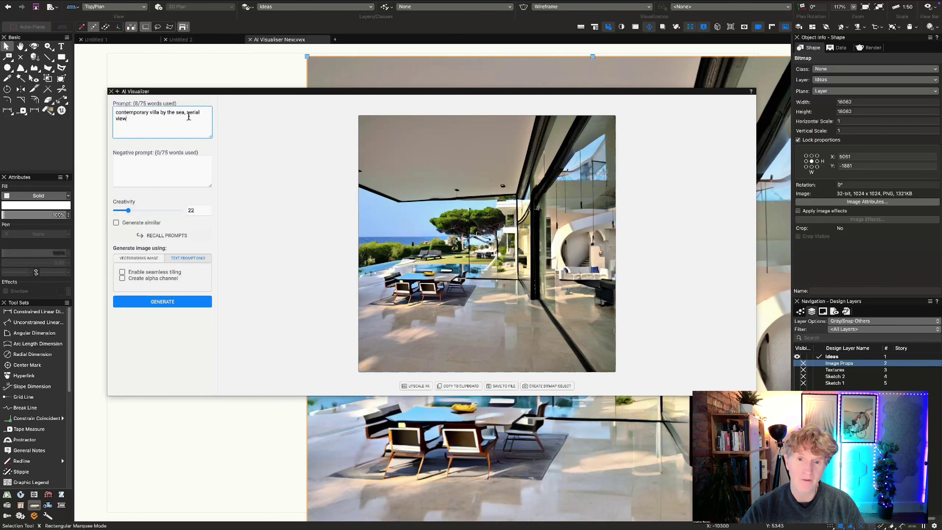
click(149, 302)
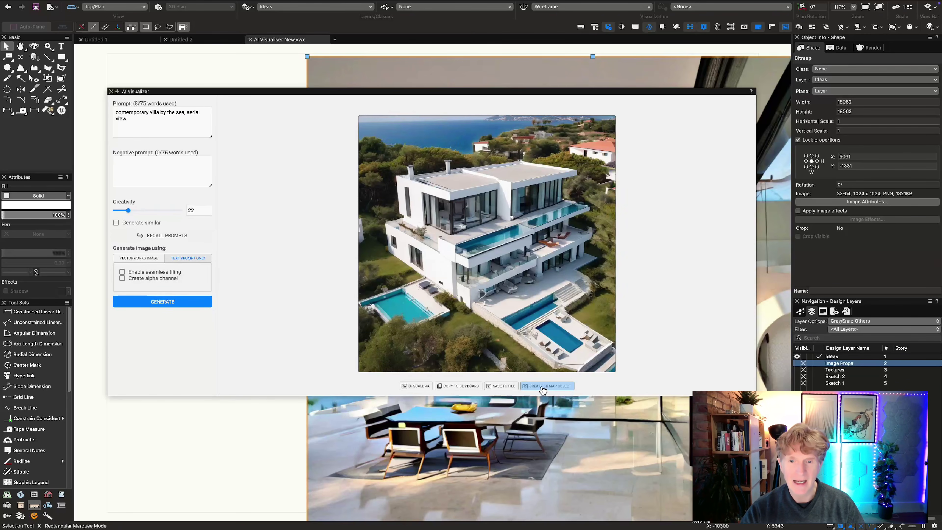
click(541, 387)
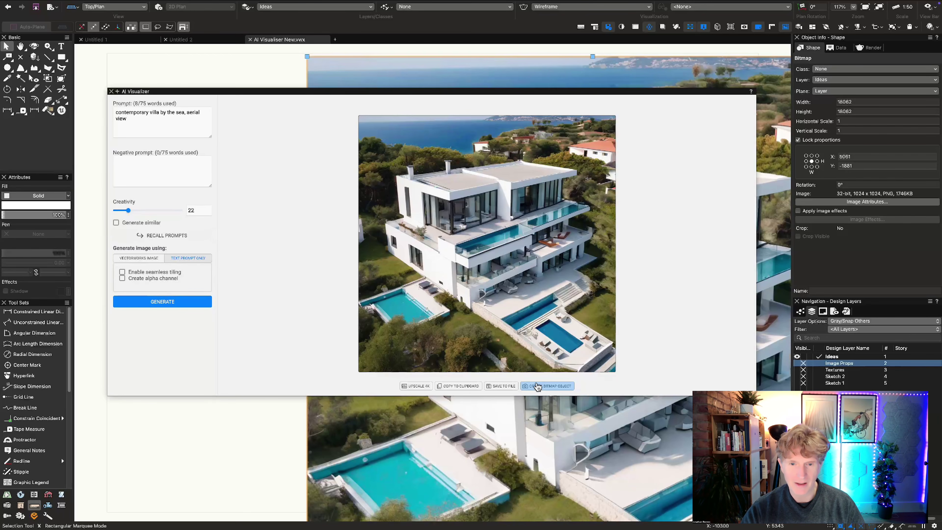
Step: Clear the AI Visualizer out of the way and move the aerial villa bitmap side by side with the first villa image
drag(287, 92, 941, 114)
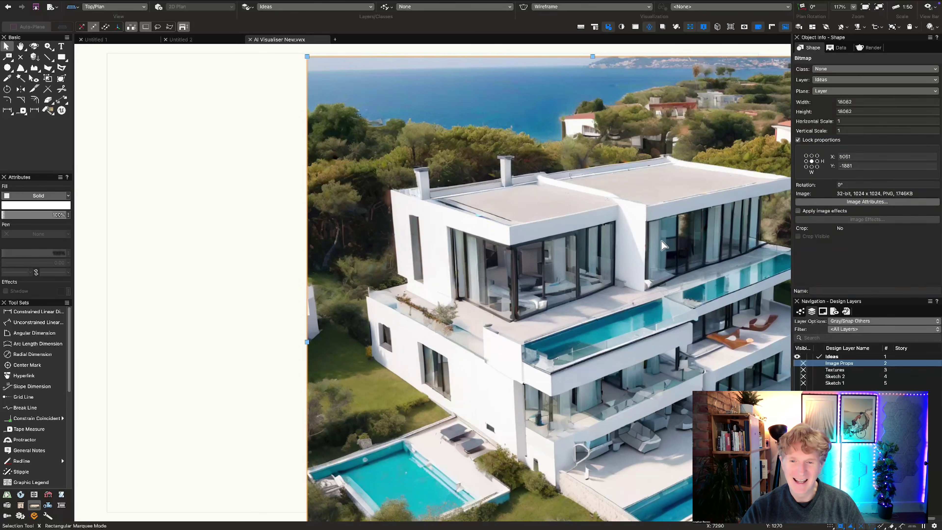
scroll(615, 248, down, 5)
click(656, 160)
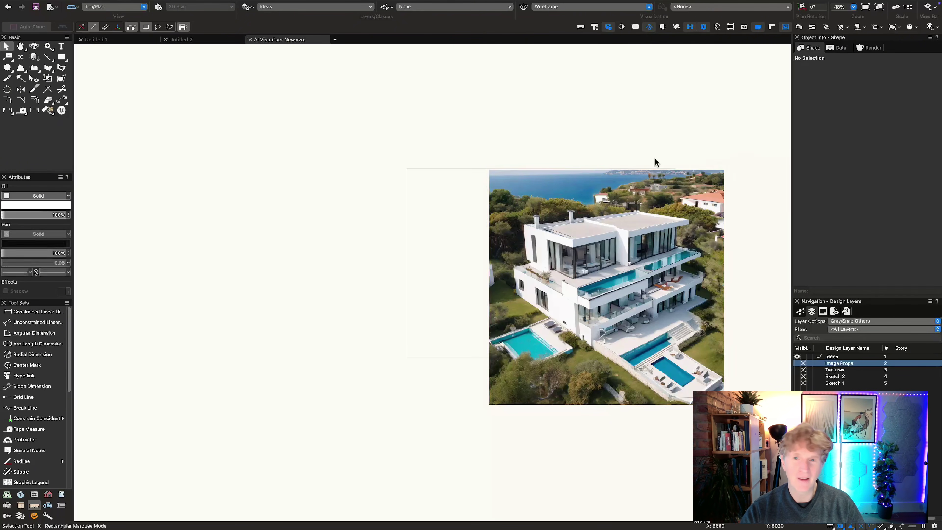
drag(723, 170, 489, 170)
click(434, 143)
click(488, 160)
scroll(487, 160, up, 3)
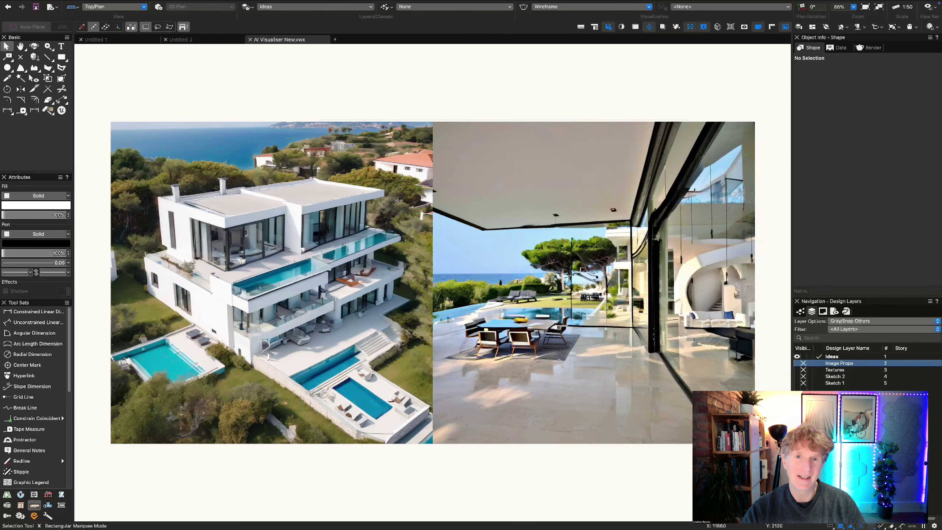
Step: Bring back the AI Visualizer and replace "by the sea" in the prompt with "set in a forest by a lake"
drag(941, 115, 358, 114)
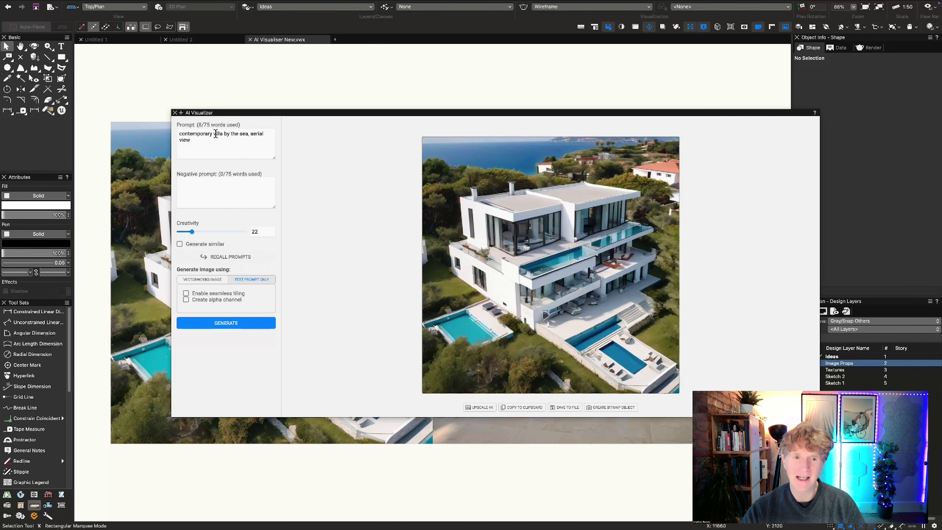
double_click(241, 134)
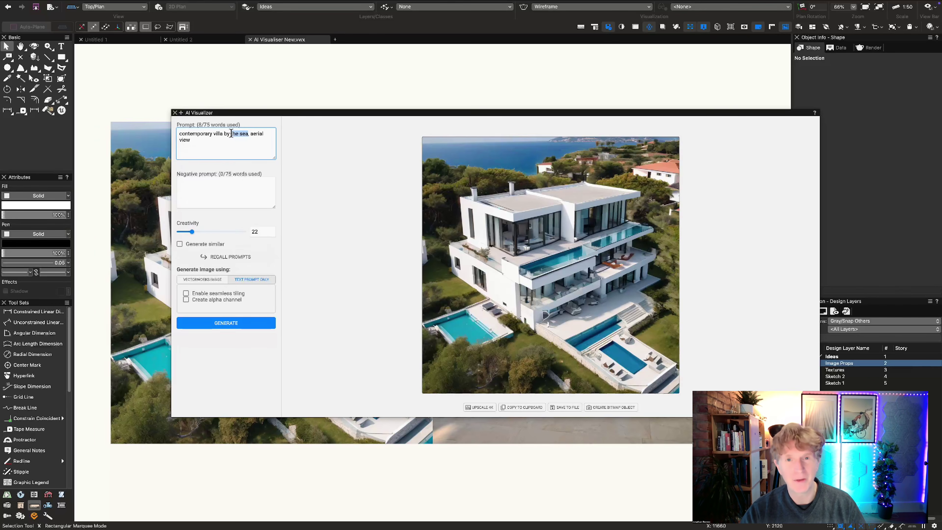
drag(231, 134, 224, 134)
key(BackSpace)
text(set)
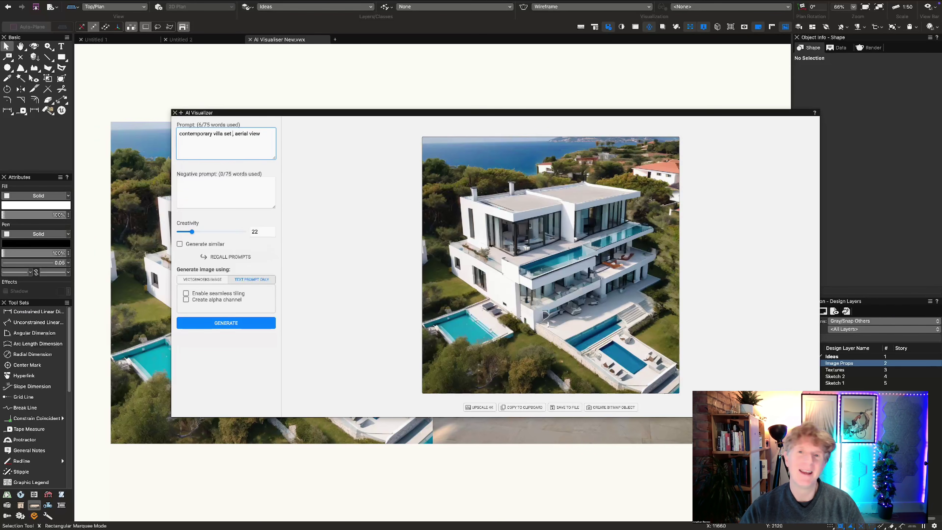
text( in a forest by)
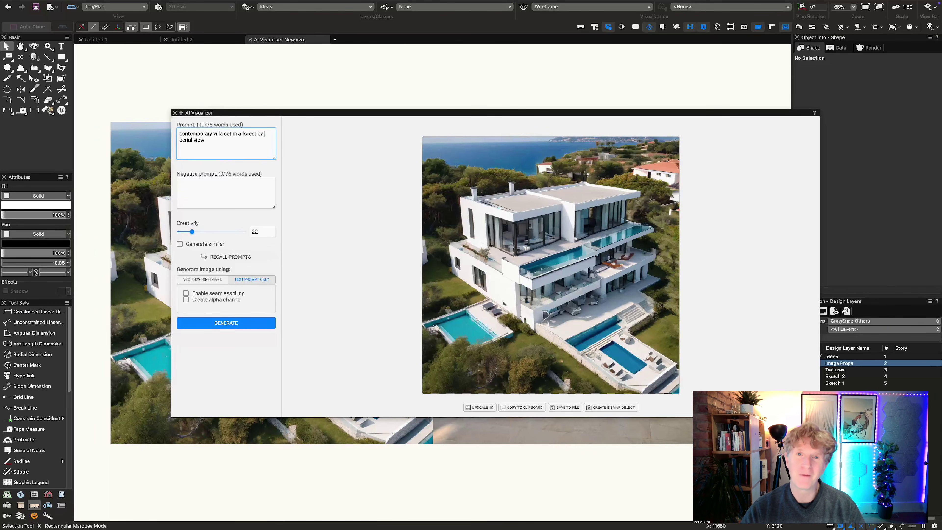
text( a lake, )
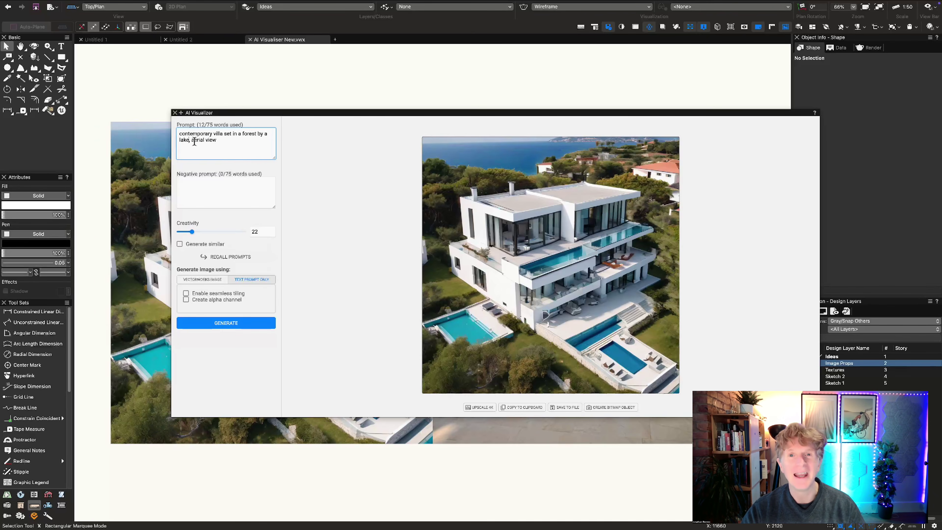
Step: Change the prompt's "aerial" to "eye level", insert "wood" before "villa" and generate the image
text(eye)
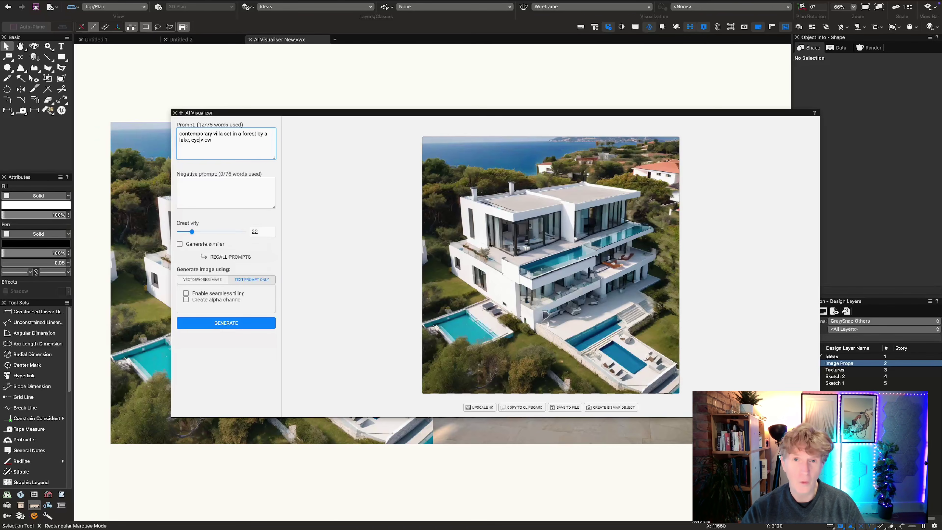
text( level)
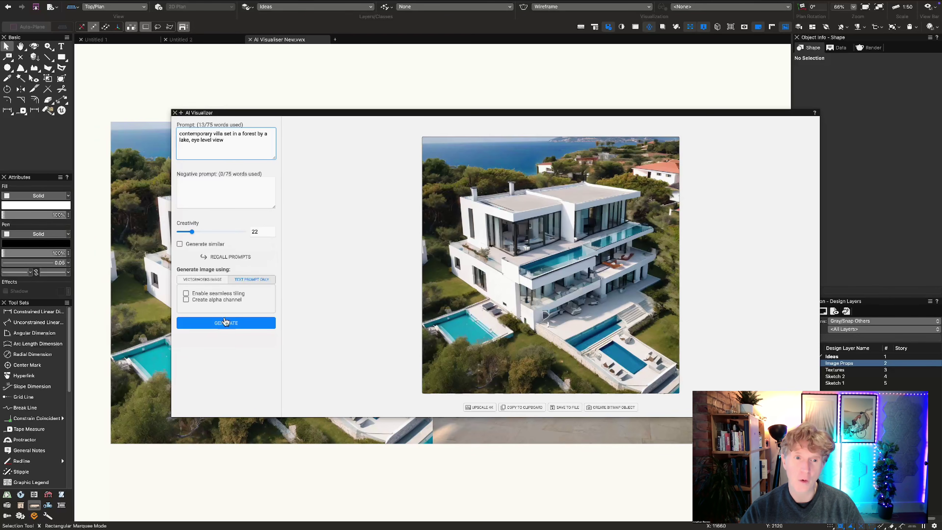
click(213, 134)
text(wood)
click(238, 324)
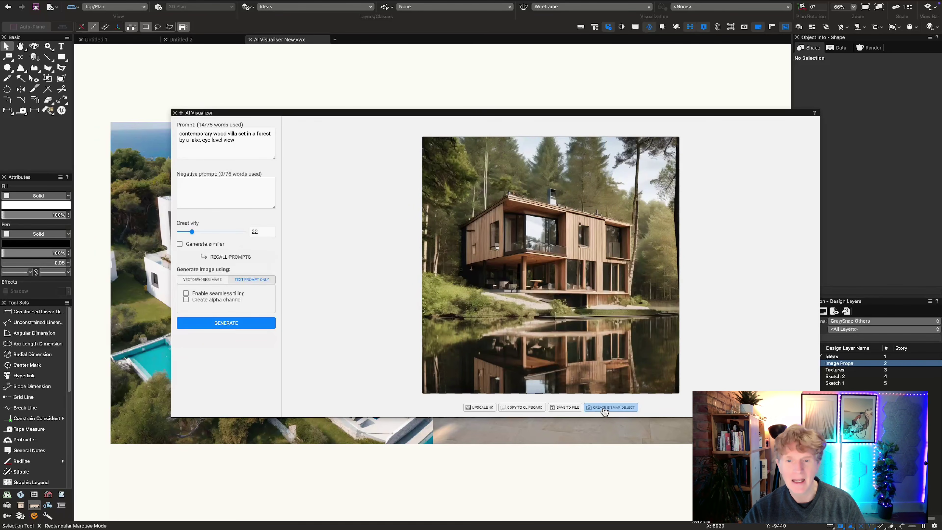
Step: Create a bitmap object from the wood villa image and insert "single story," before "wood" in the prompt
click(589, 407)
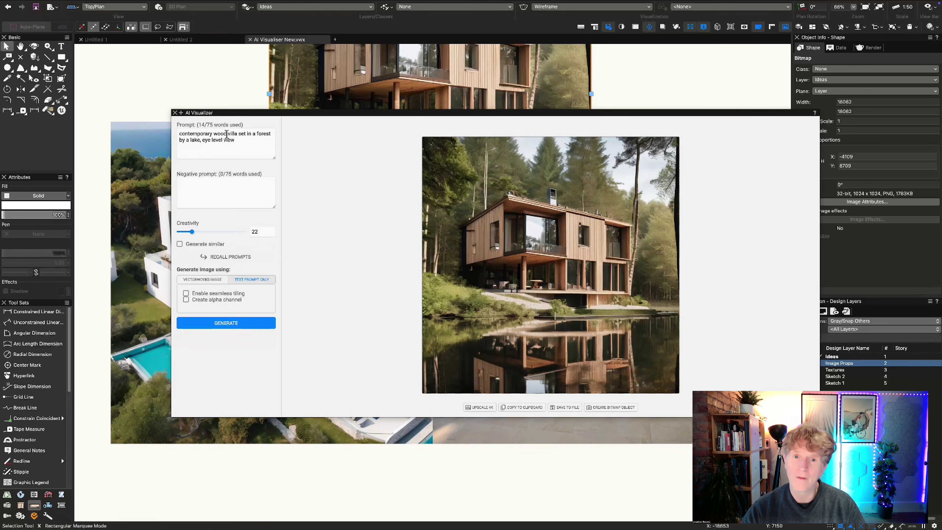
click(213, 134)
text(sin)
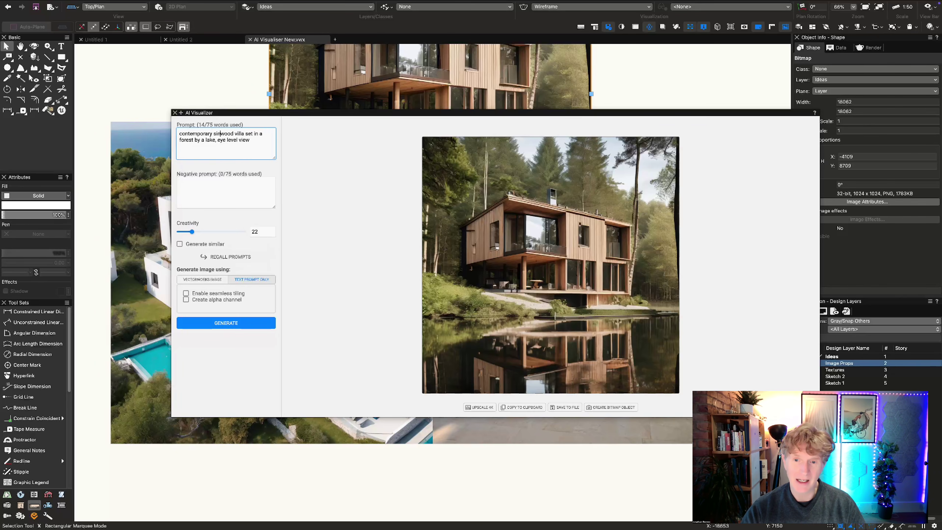
text(gle story)
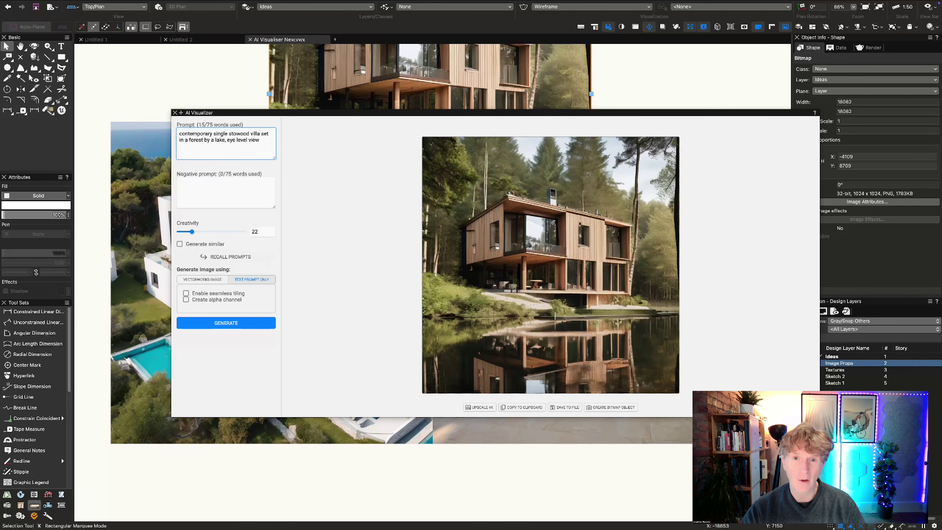
text(,)
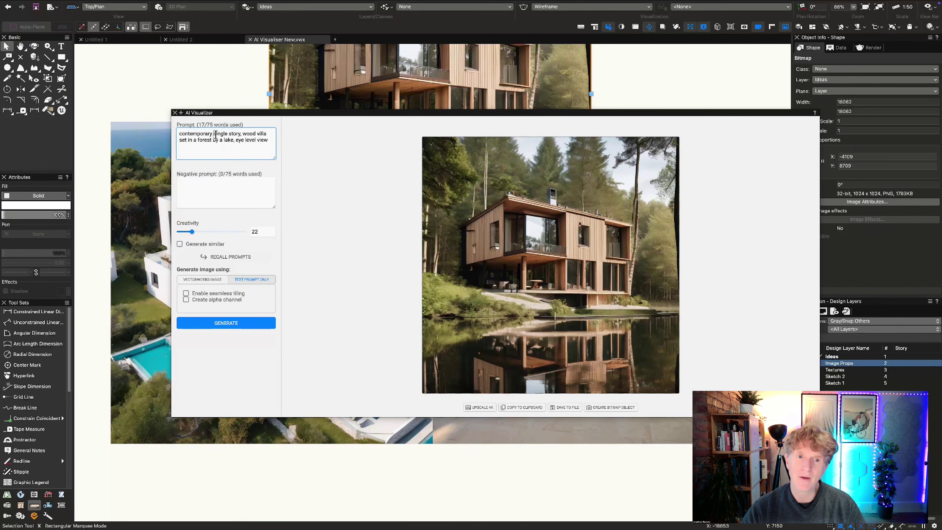
Step: Replace "contemporary" at the start of the prompt with "traditional,"
key(BackSpace)
key(BackSpace)
key(BackSpace)
key(BackSpace)
key(BackSpace)
key(BackSpace)
key(BackSpace)
key(BackSpace)
key(BackSpace)
key(BackSpace)
key(BackSpace)
key(BackSpace)
key(BackSpace)
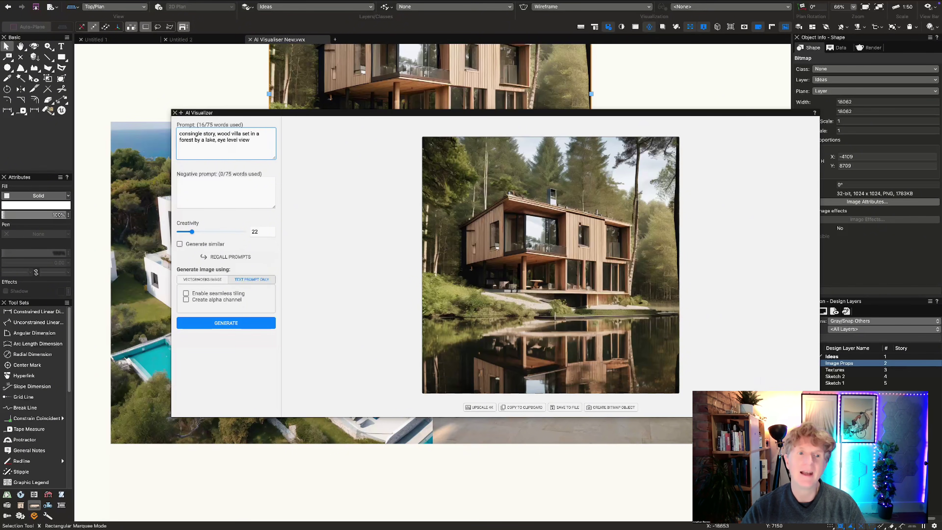
text(tradtiona)
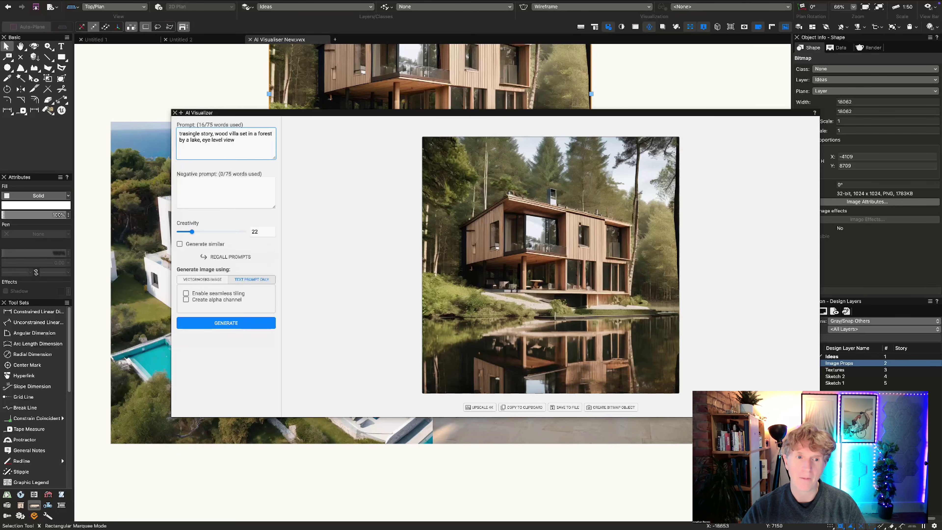
text(l,)
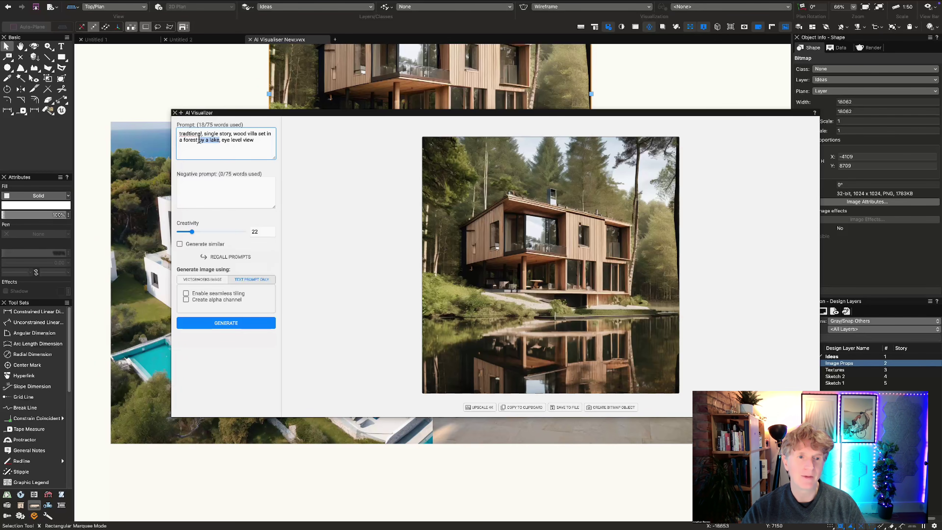
Step: Replace "by a lake" in the prompt with ", with mountains behind" and correct the spelling of "mountains" and "traditional"
text(, with mounti)
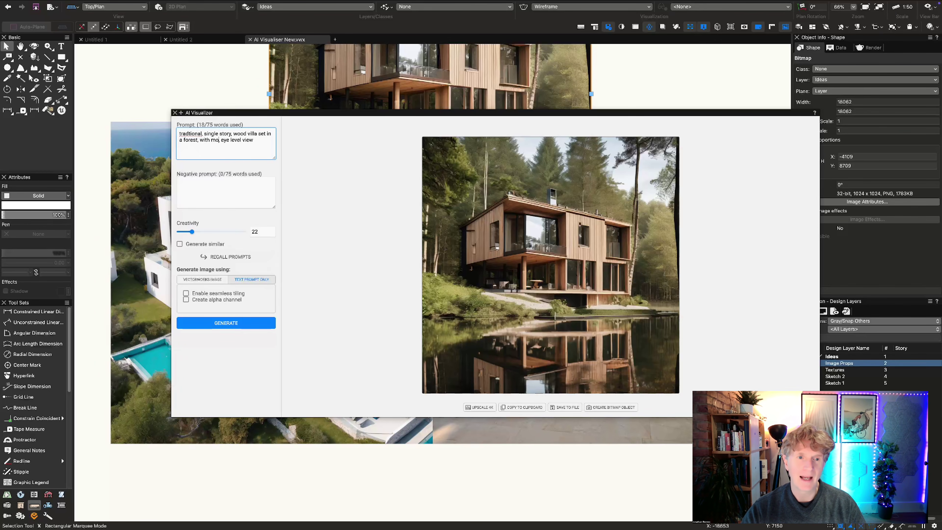
text(ains b)
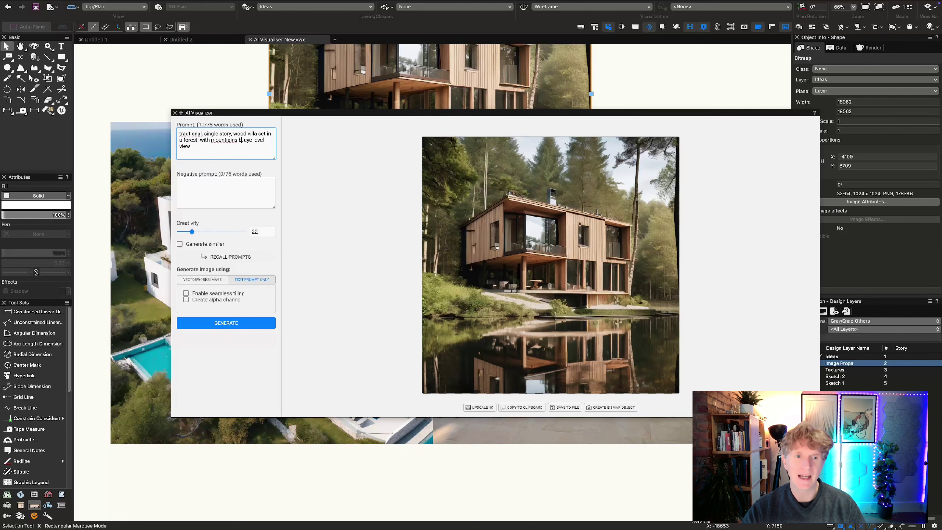
text(ehind)
right_click(225, 140)
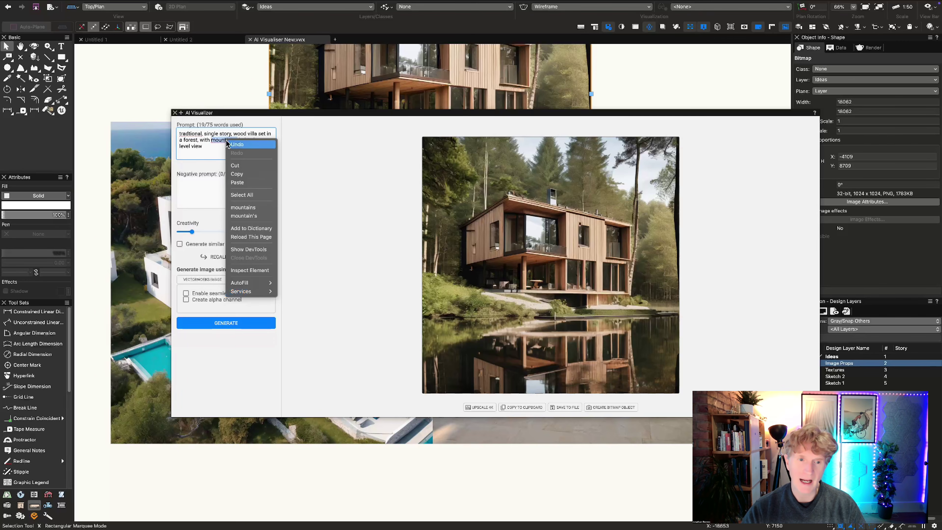
click(241, 142)
right_click(190, 134)
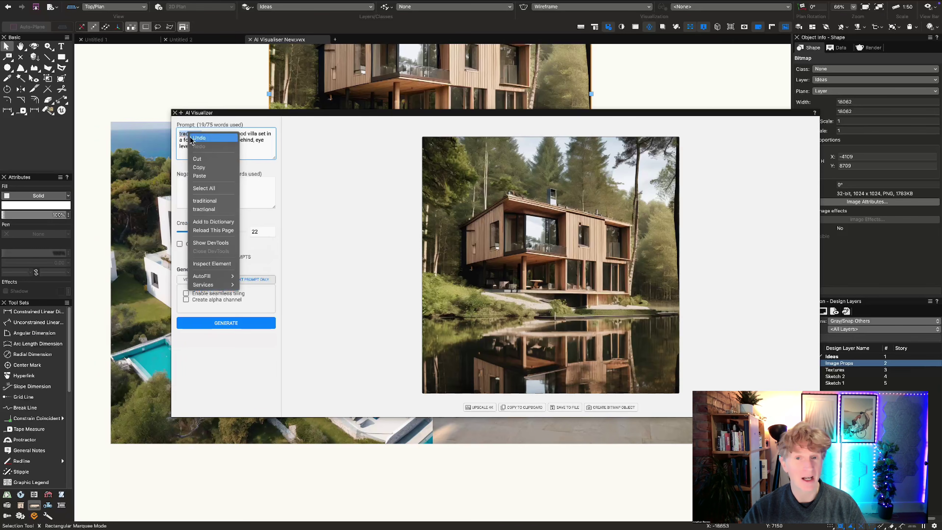
click(196, 140)
Step: Generate the traditional mountain villa image and create a bitmap object from it
click(228, 323)
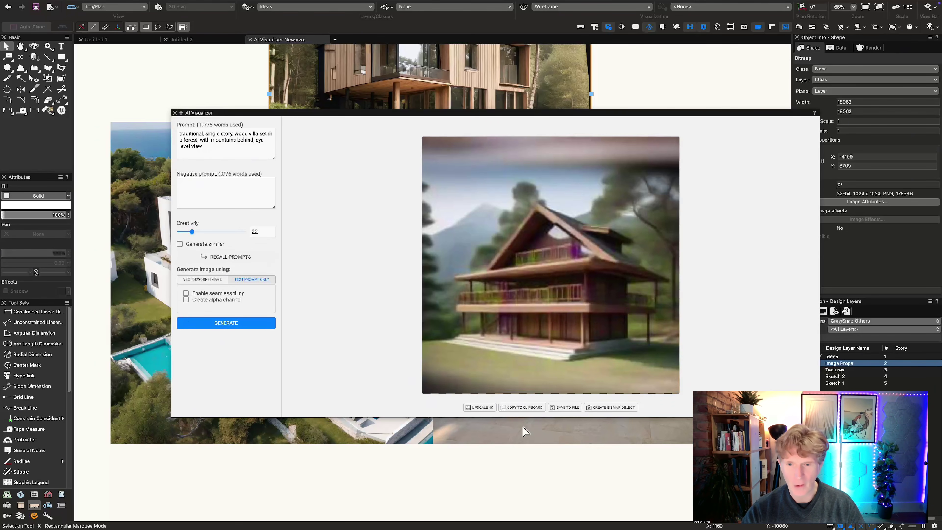
click(600, 410)
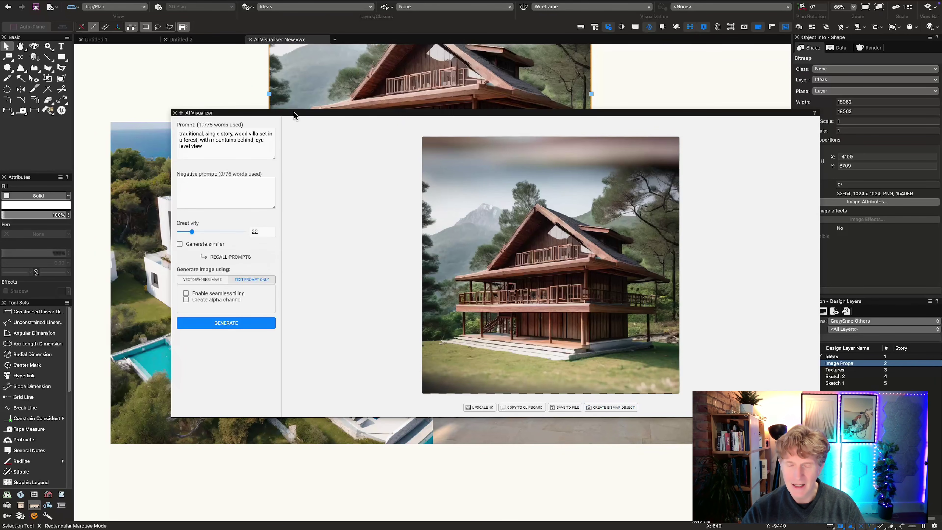
Step: Move the AI Visualizer out of the way and arrange the four villa bitmaps in a two-by-two grid, with both wood villas beneath the seaside images
drag(294, 112, 941, 120)
scroll(657, 246, down, 5)
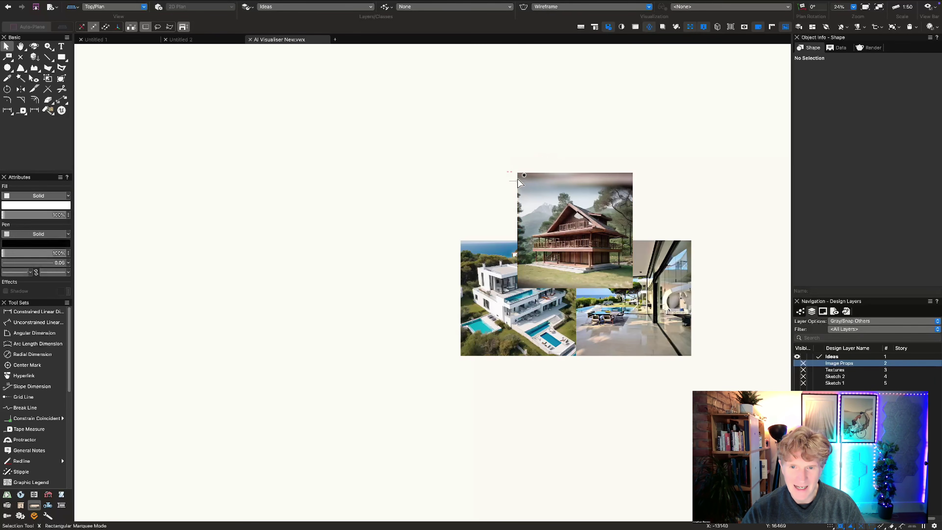
drag(517, 173, 467, 353)
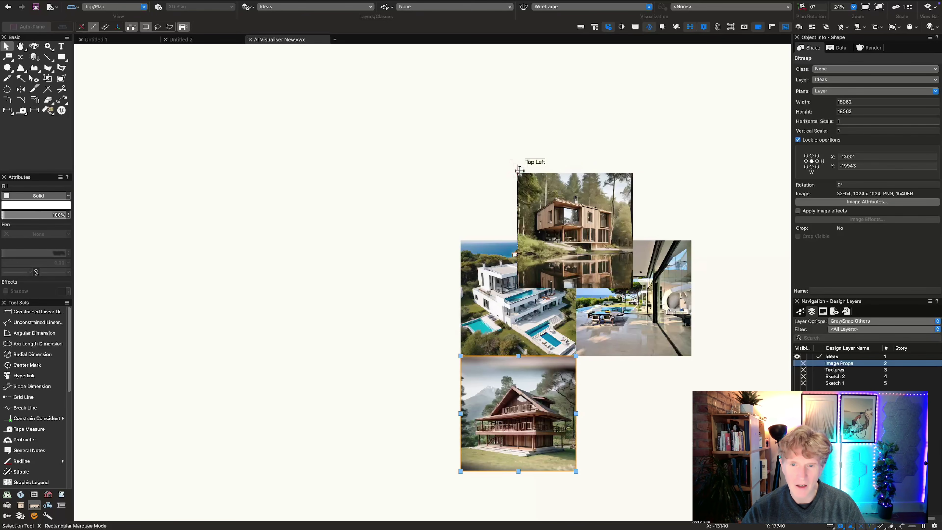
drag(517, 173, 380, 310)
drag(576, 356, 691, 356)
drag(380, 310, 452, 351)
click(468, 367)
scroll(471, 367, up, 2)
click(426, 310)
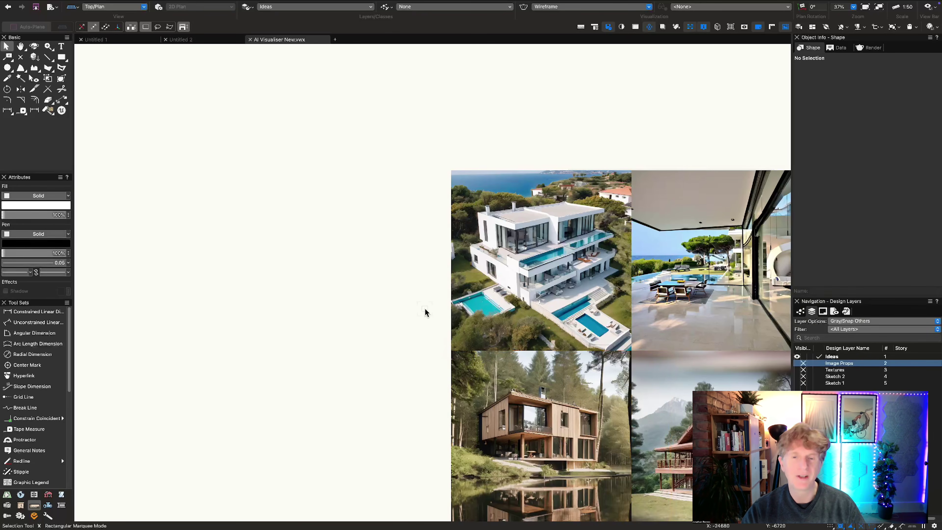
key(super+6)
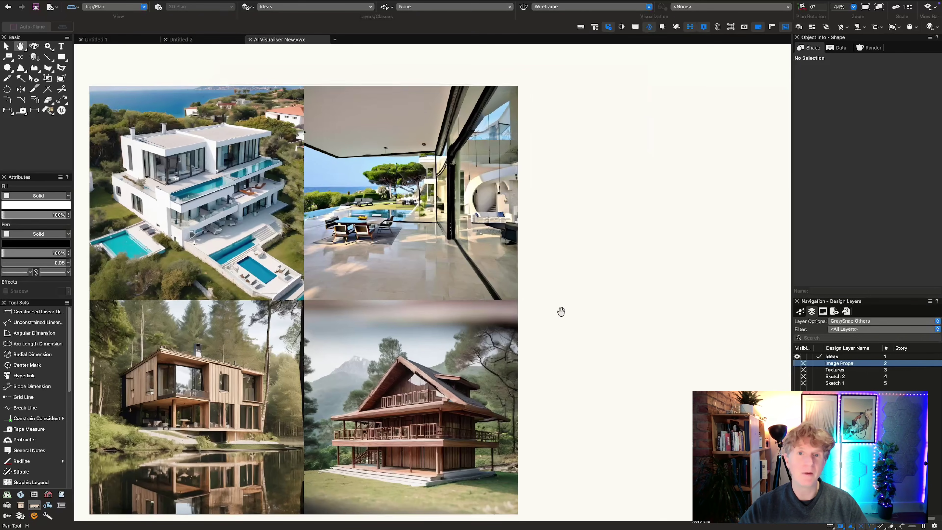
Step: Bring back the AI Visualizer and replace "wood" with "stone" and "forest" with "desert" in the prompt
double_click(560, 311)
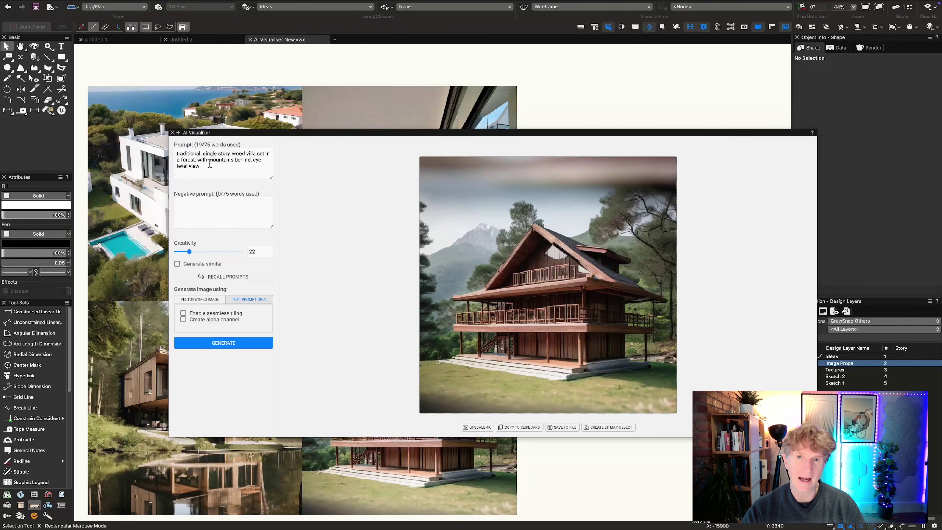
double_click(241, 156)
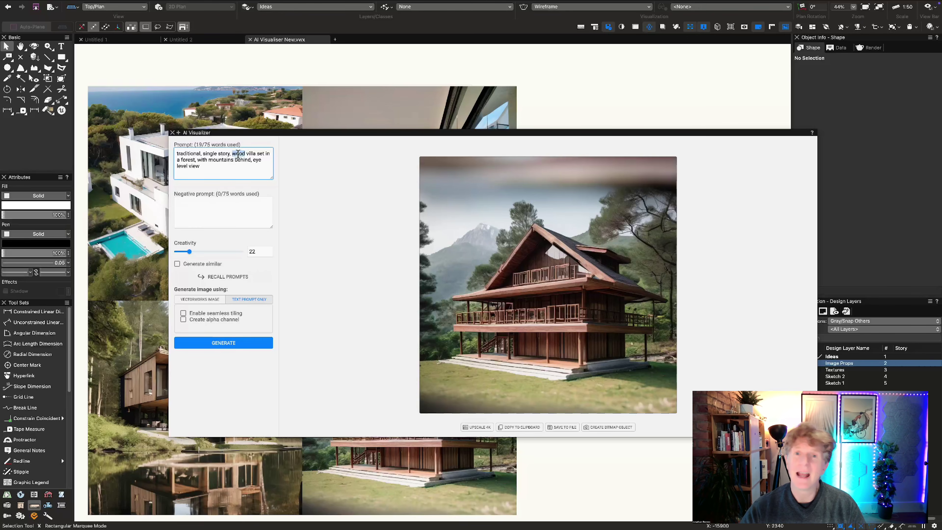
text(stone)
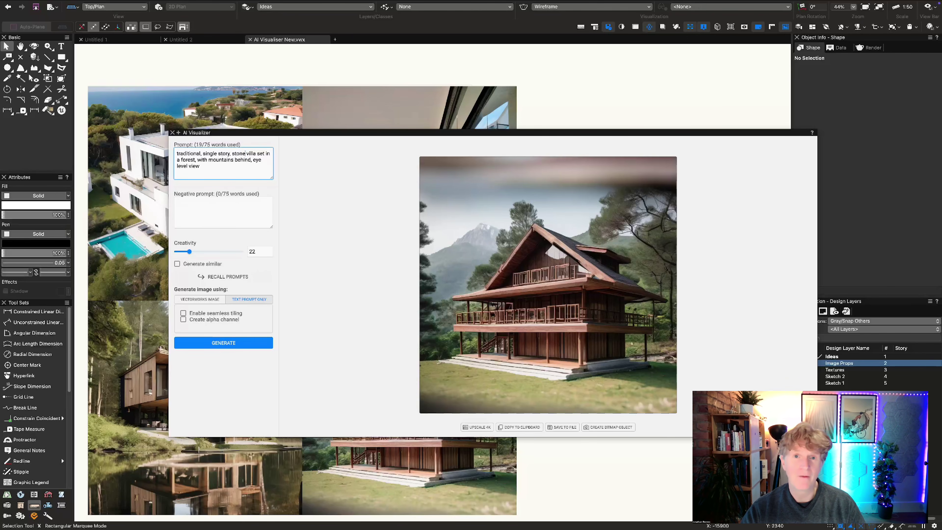
double_click(193, 159)
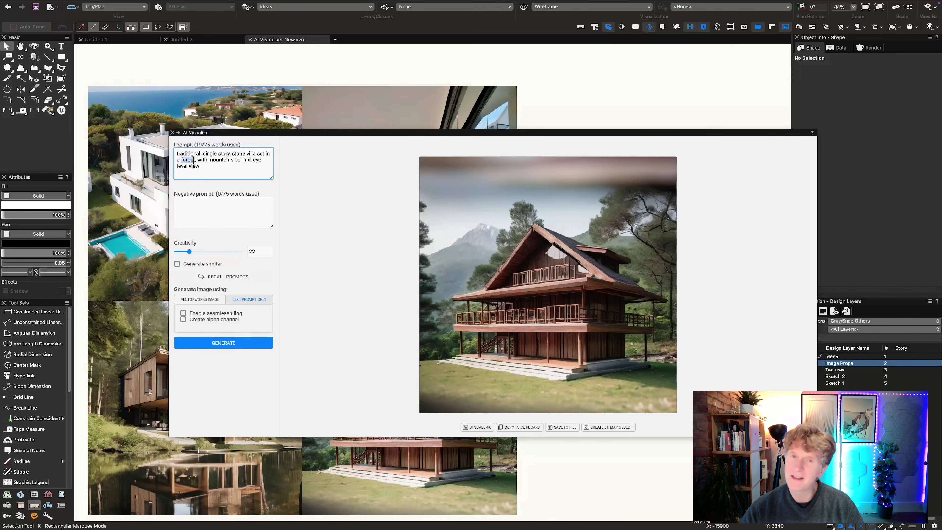
text(desert)
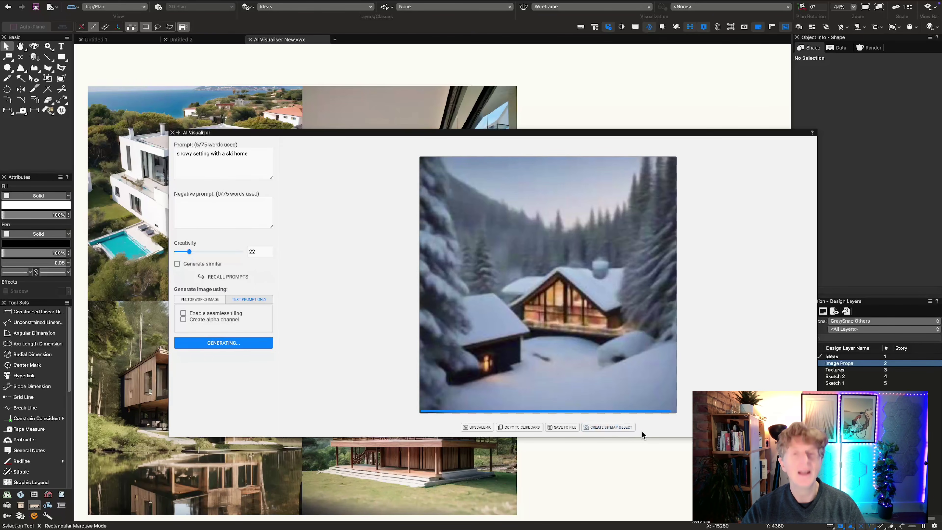
Step: Create a bitmap object from the snowy ski home image and save it as the PNG file "image" in Documents
click(614, 427)
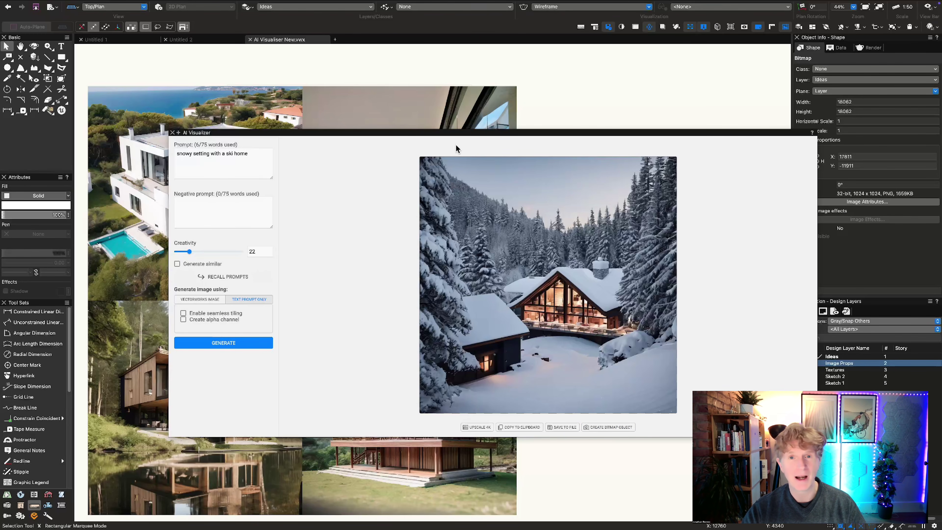
drag(298, 133, 301, 146)
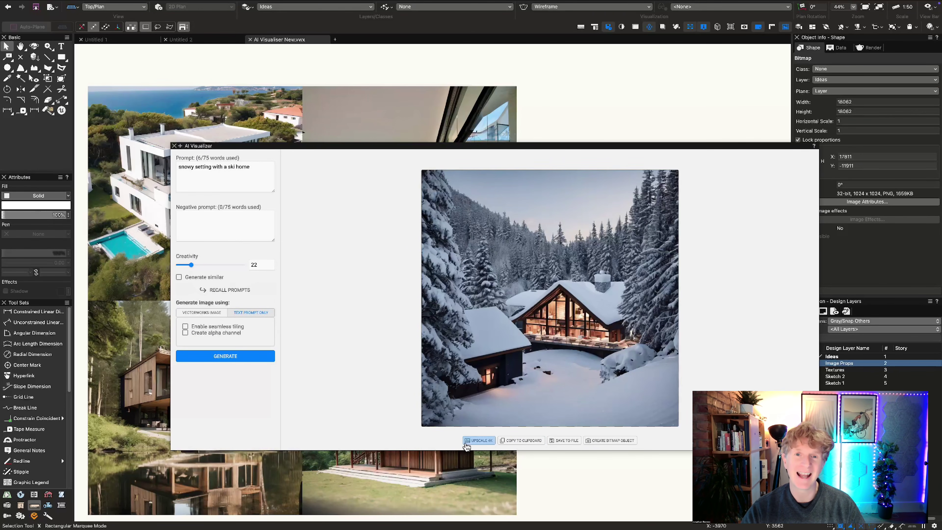
click(559, 444)
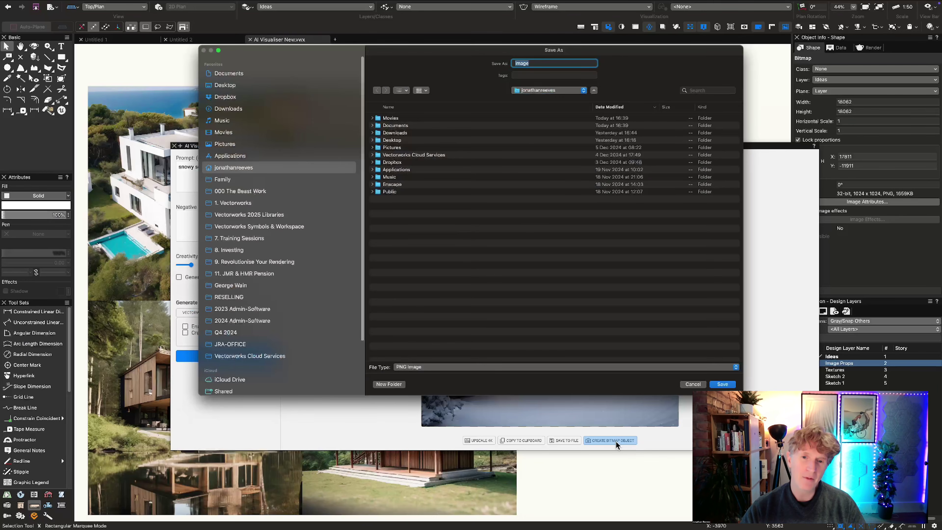
click(545, 91)
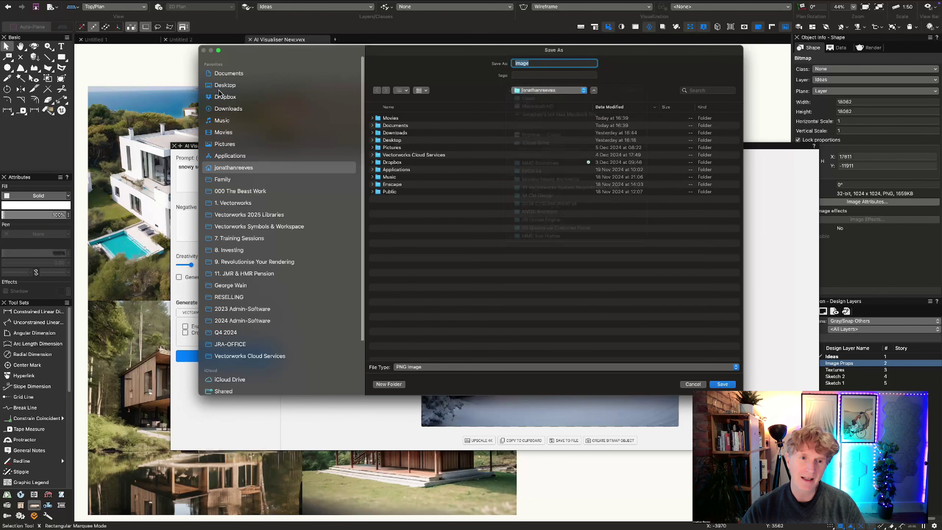
click(229, 74)
click(722, 384)
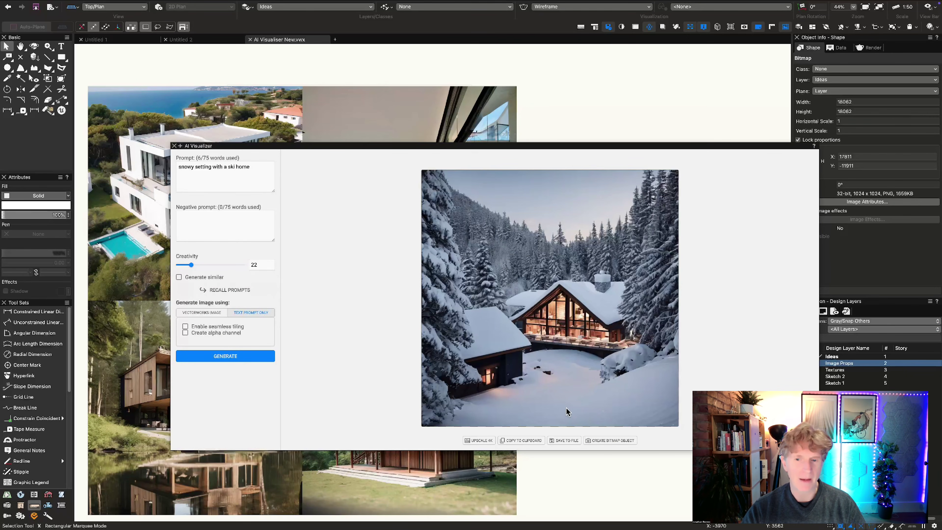
Step: Close the AI Visualizer, place the ski home bitmap beside the villa interior image and delete its duplicate
click(174, 145)
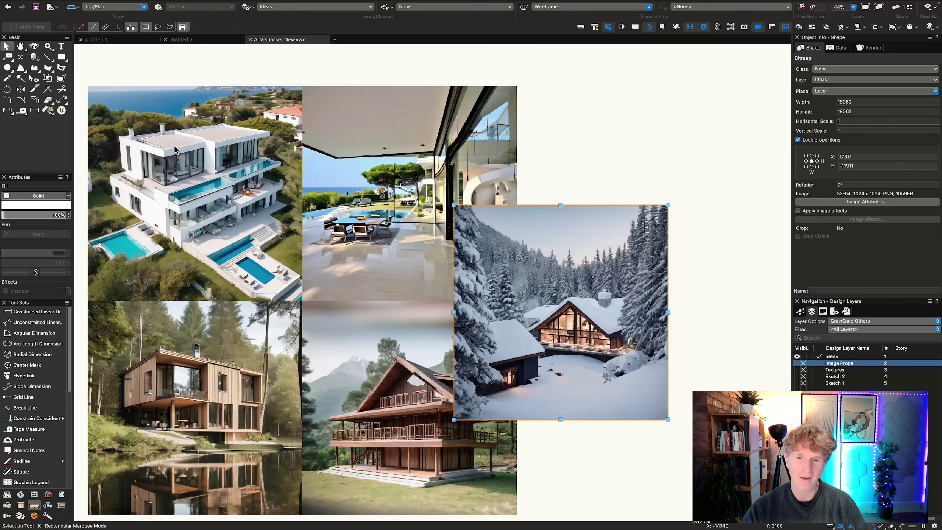
drag(453, 205, 516, 86)
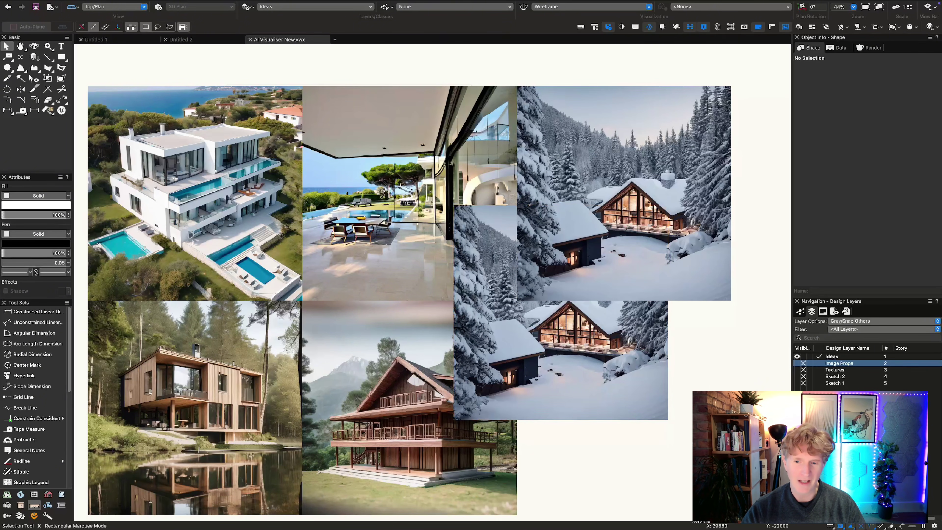
click(645, 396)
key(Delete)
Step: Examine the snowy ski home bitmap up close and review all five concept images together
click(595, 265)
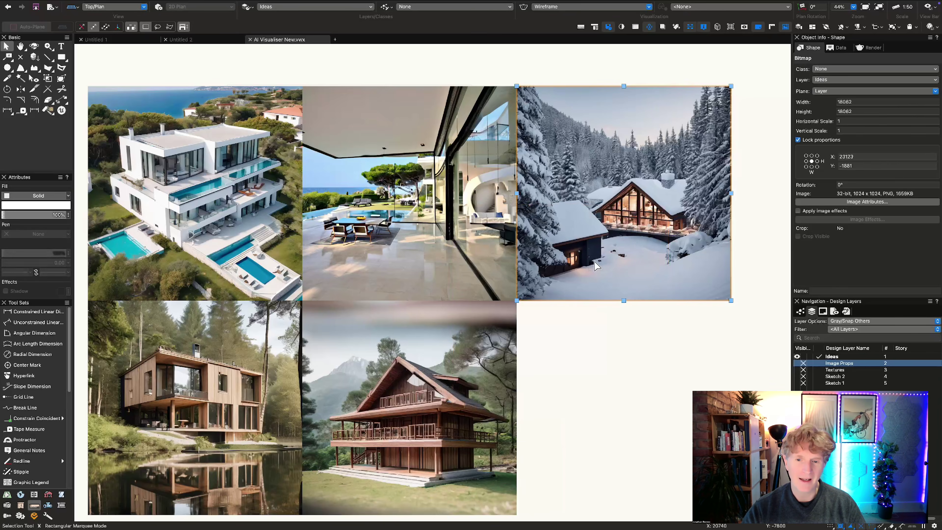
key(ctrl+6)
click(684, 288)
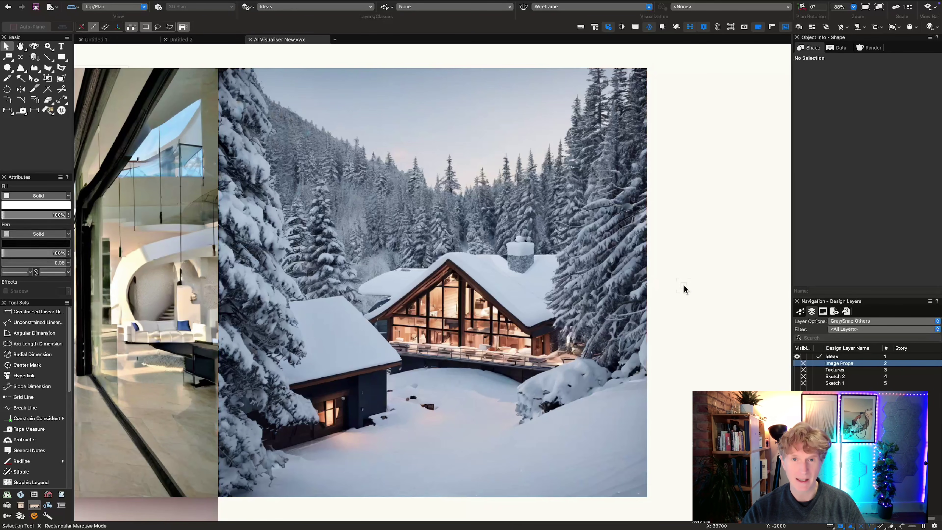
scroll(570, 332, down, 5)
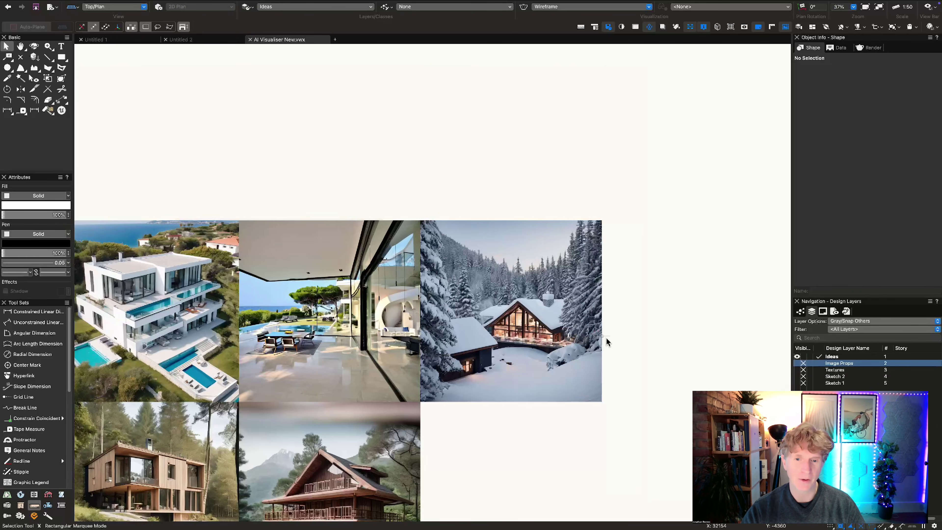
scroll(606, 337, down, 3)
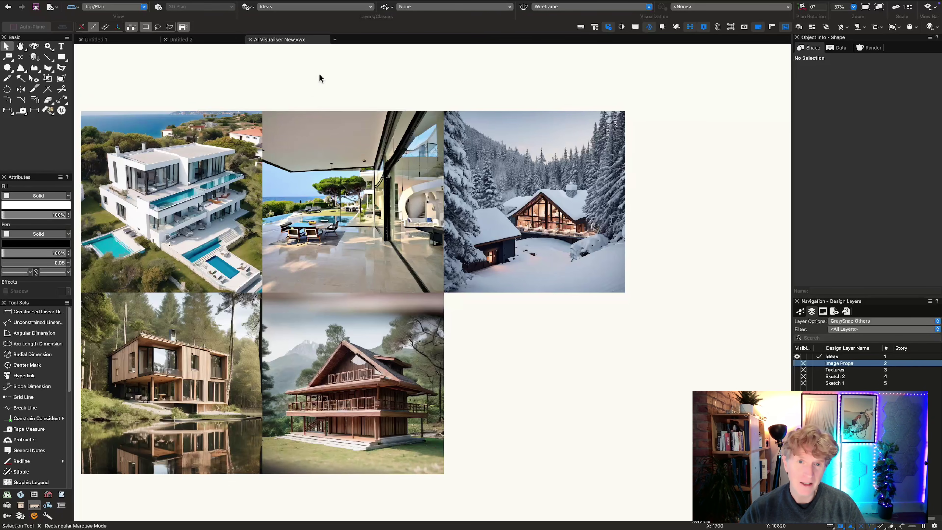
click(121, 4)
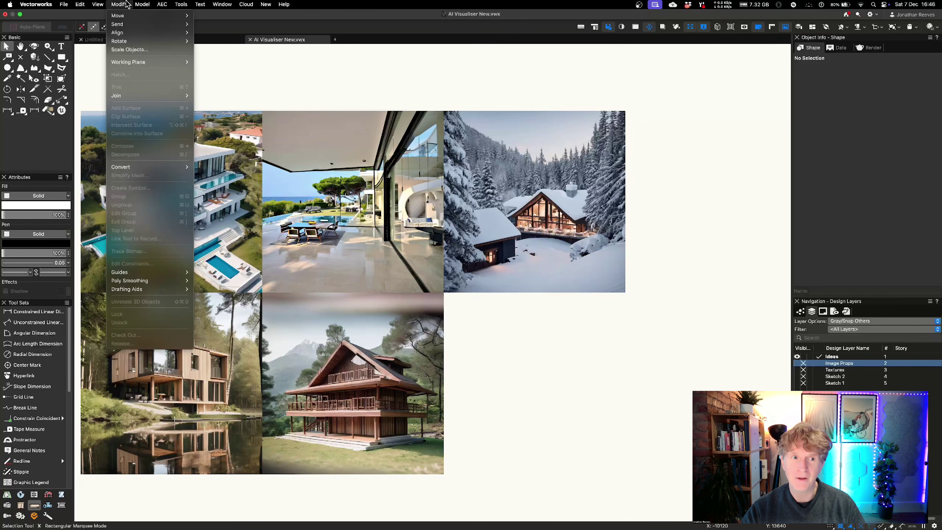
click(121, 4)
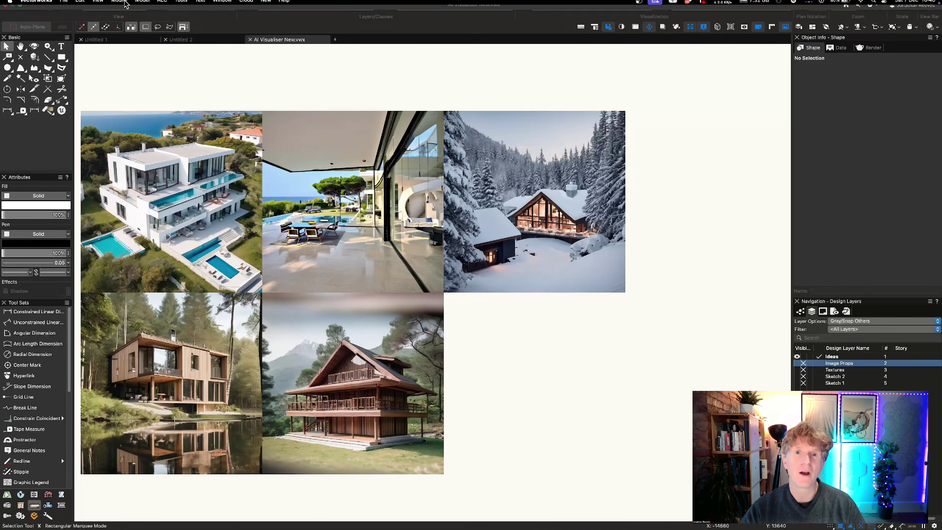
Step: Bring back the AI Visualizer and generate an image from the text prompt "traditional english cottage with gardens, eye level view"
click(119, 4)
mouse_move(144, 5)
click(149, 53)
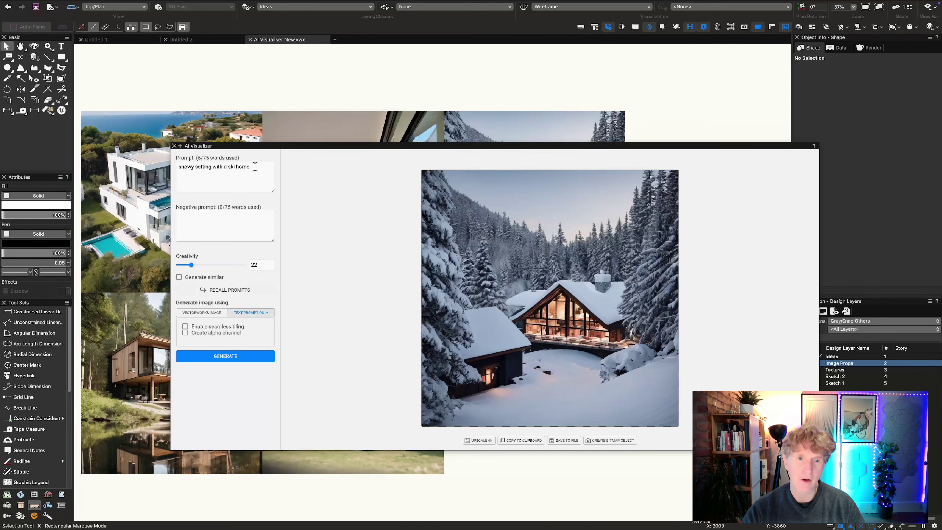
drag(254, 167, 168, 167)
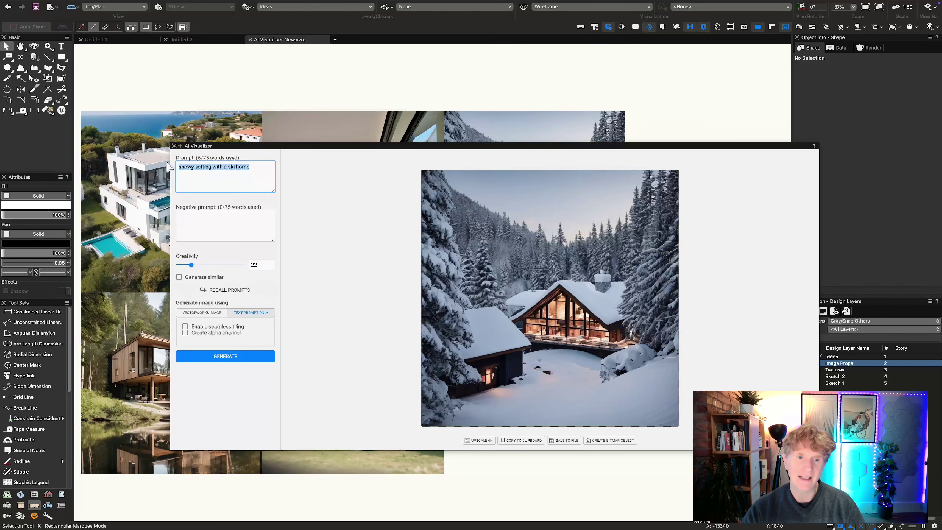
text(tradtion)
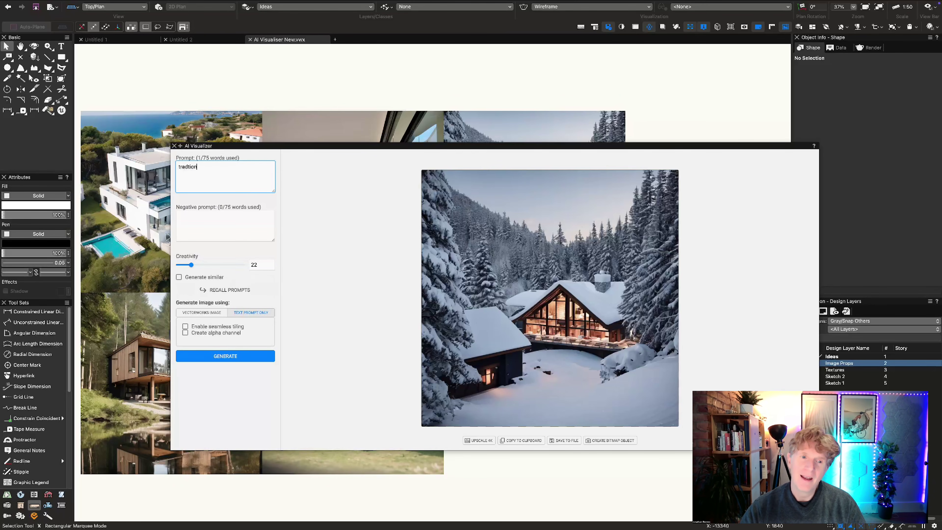
text(al english )
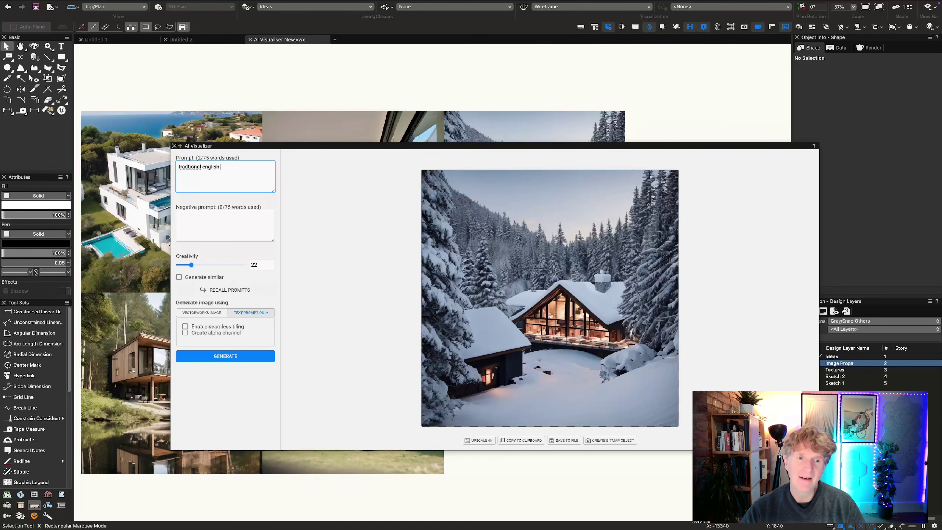
text(cottage with gardens)
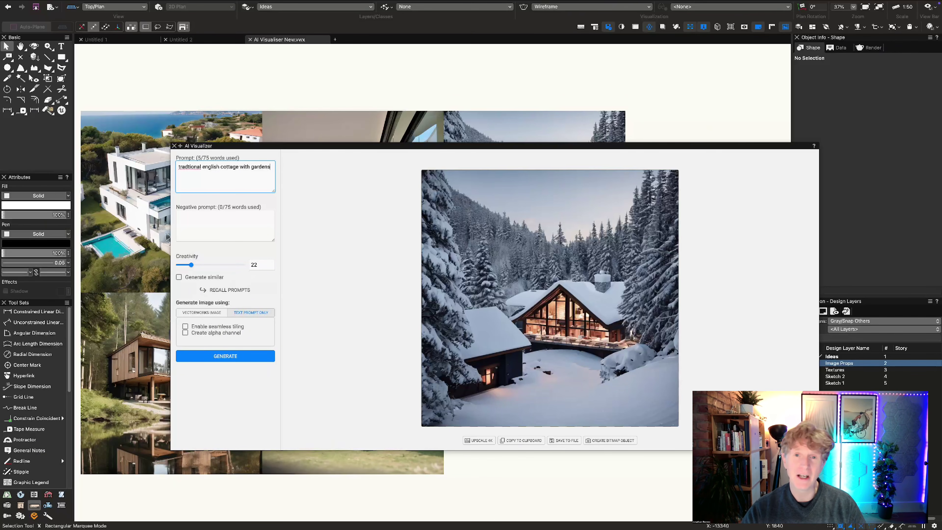
text(, eye)
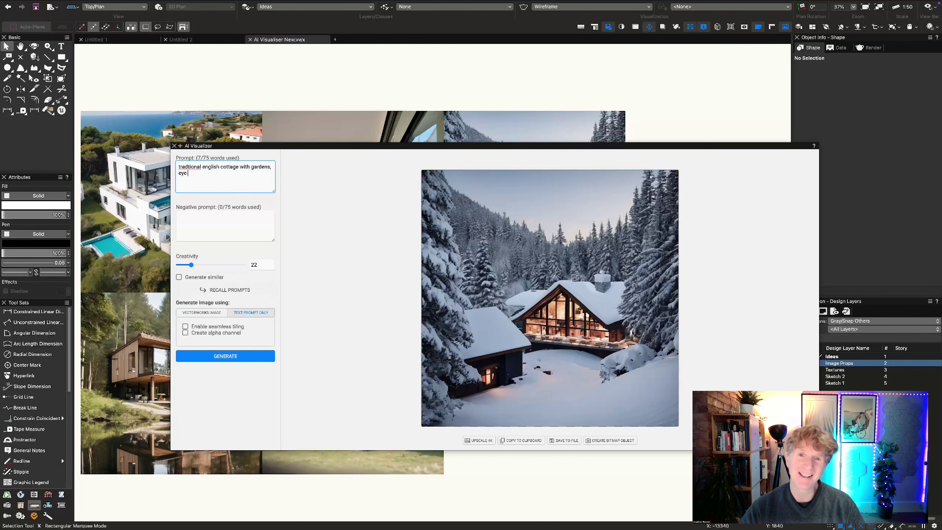
text( level view)
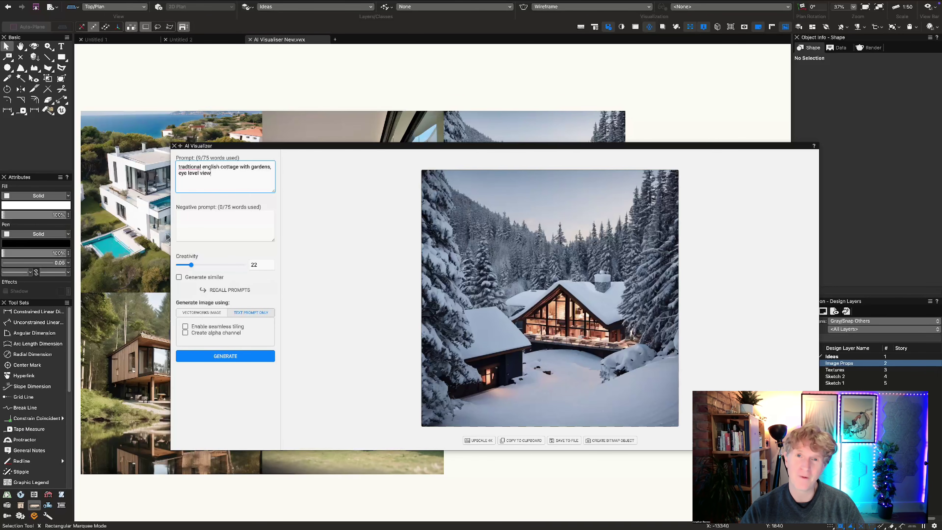
right_click(179, 166)
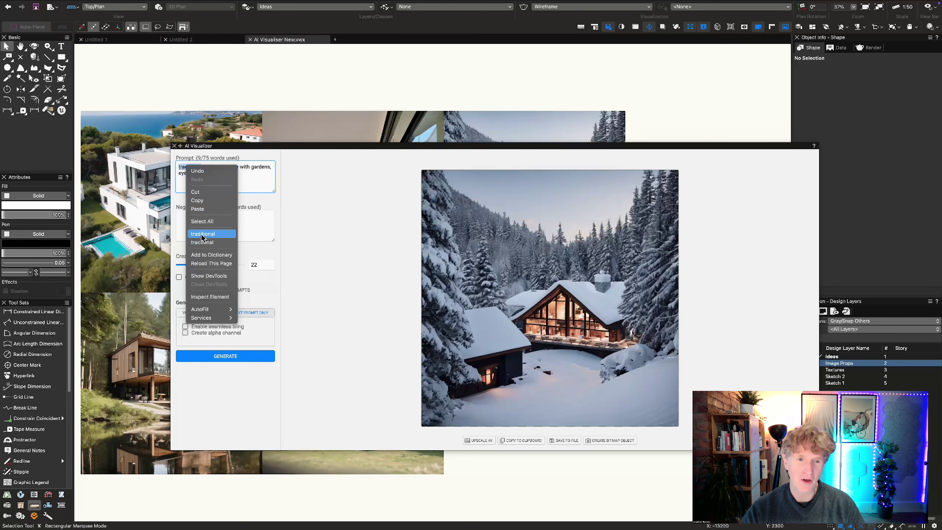
click(212, 239)
click(216, 356)
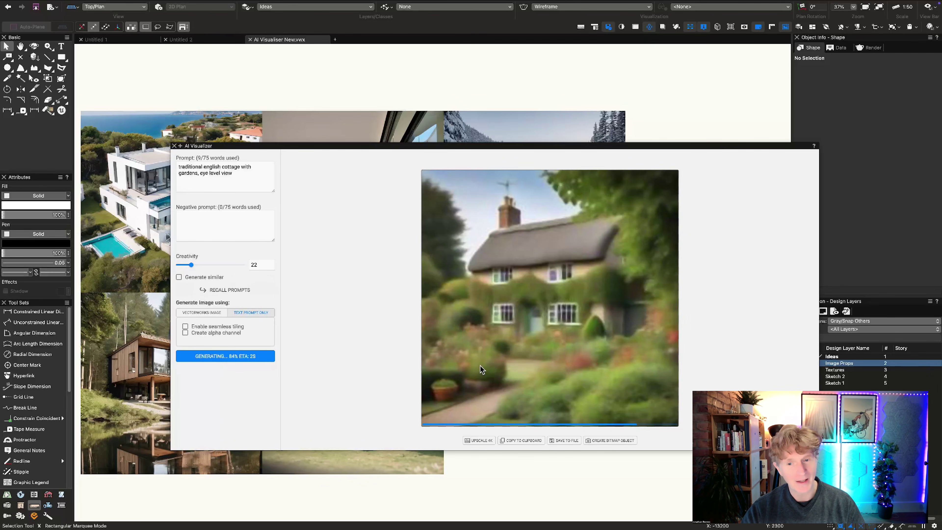
Step: Create a bitmap object from the cottage image, close the AI Visualizer and place the bitmap directly below the ski home, beside the timber house
click(604, 441)
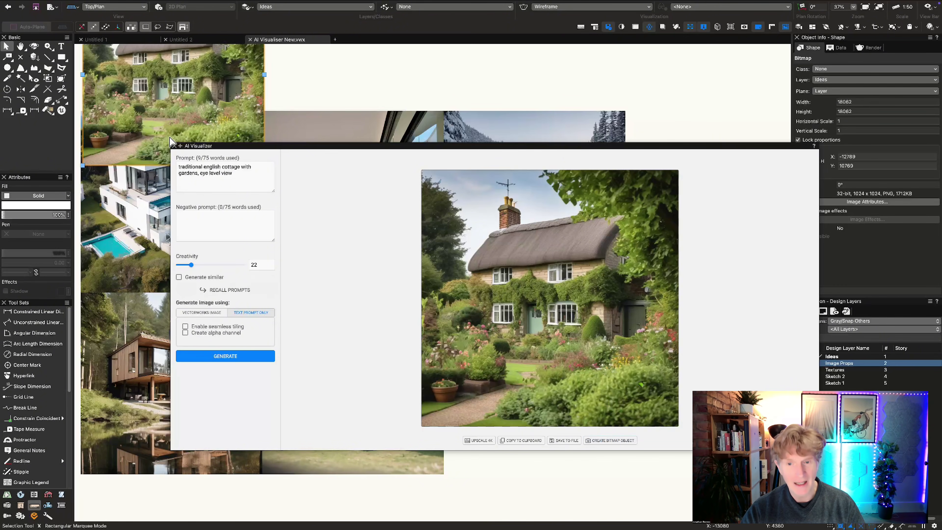
click(175, 146)
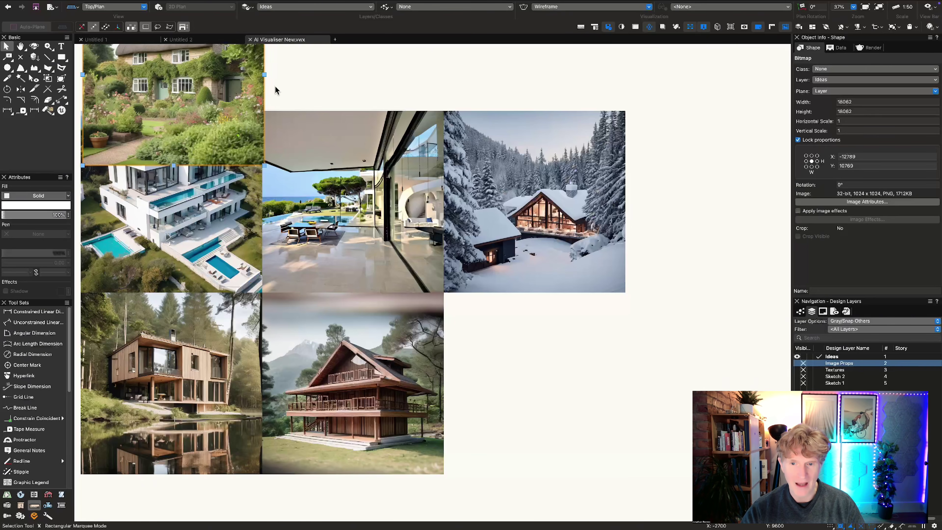
drag(224, 108, 614, 427)
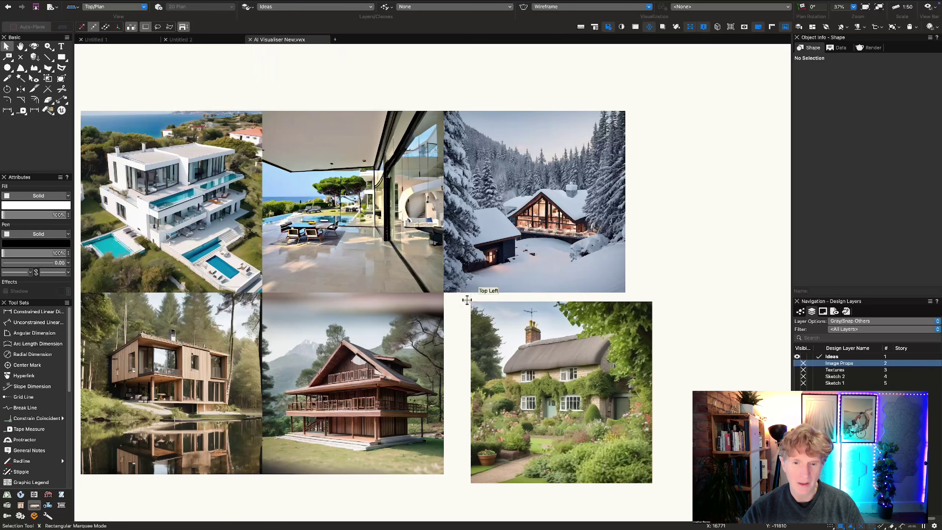
drag(470, 301, 445, 292)
Step: Examine the cottage bitmap up close, inspect the neighbouring home images one by one and review the whole six-image board
key(super+4)
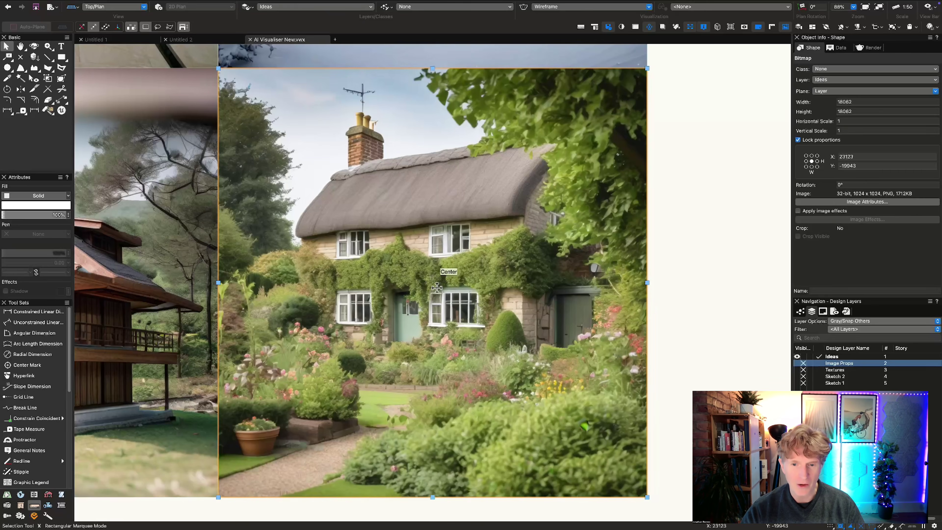
scroll(432, 290, up, 2)
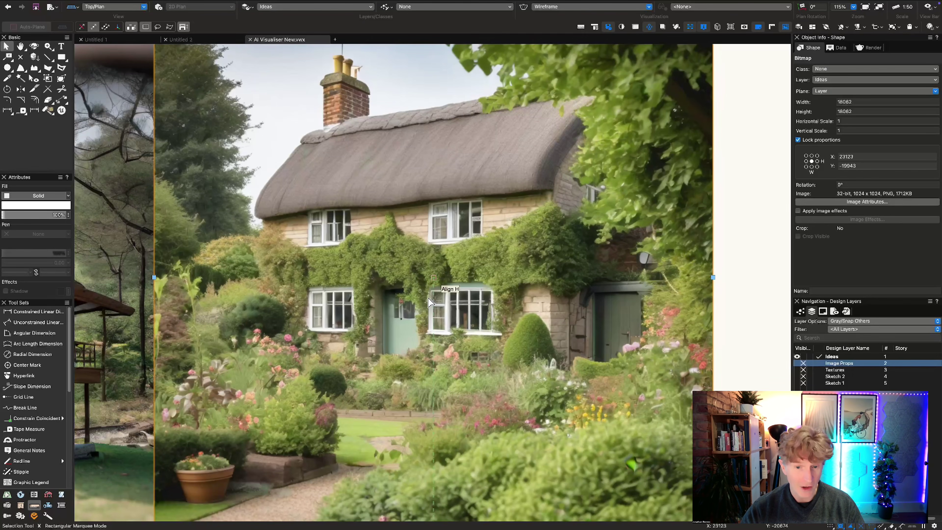
scroll(430, 301, down, 3)
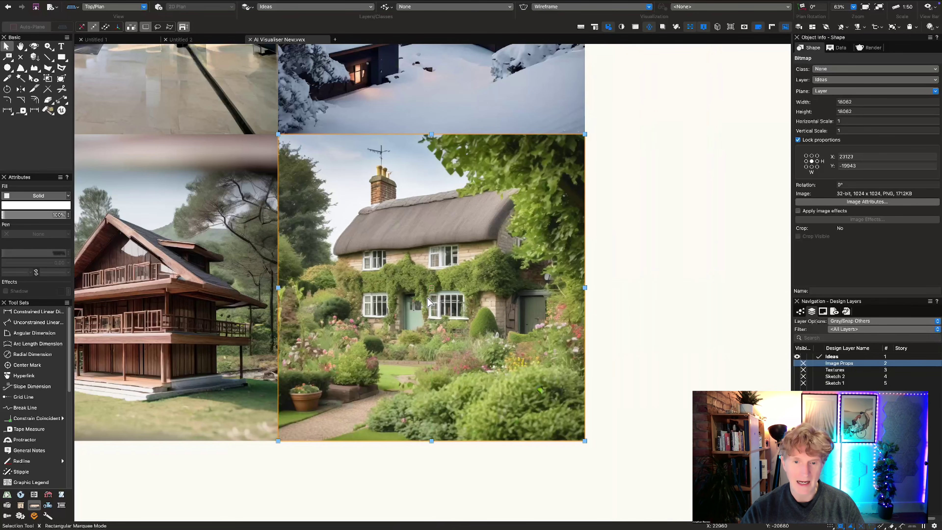
key(super+4)
scroll(435, 298, down, 3)
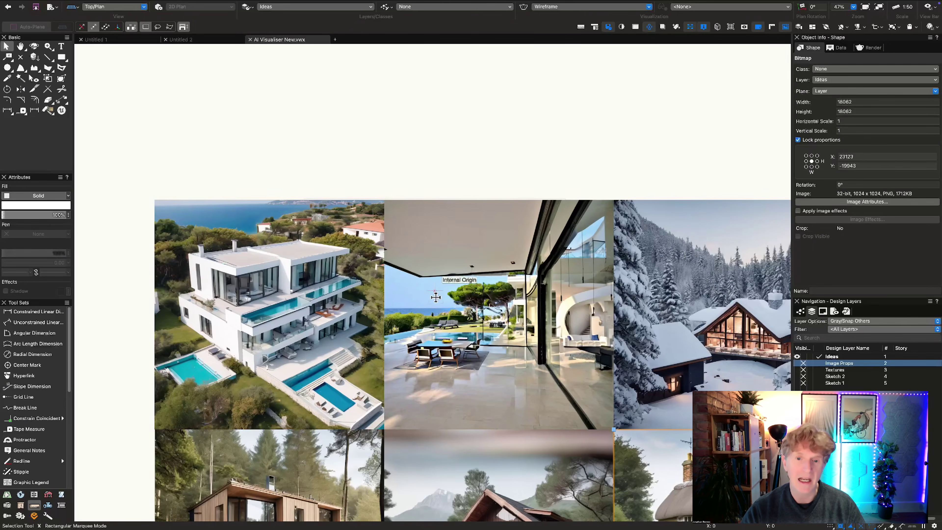
click(321, 346)
key(super+6)
key(h)
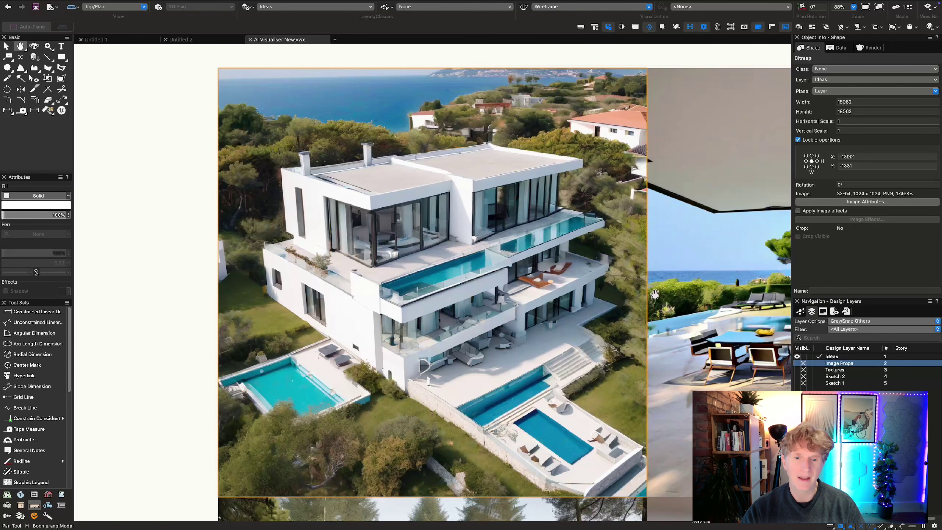
drag(644, 286, 223, 290)
drag(630, 293, 222, 294)
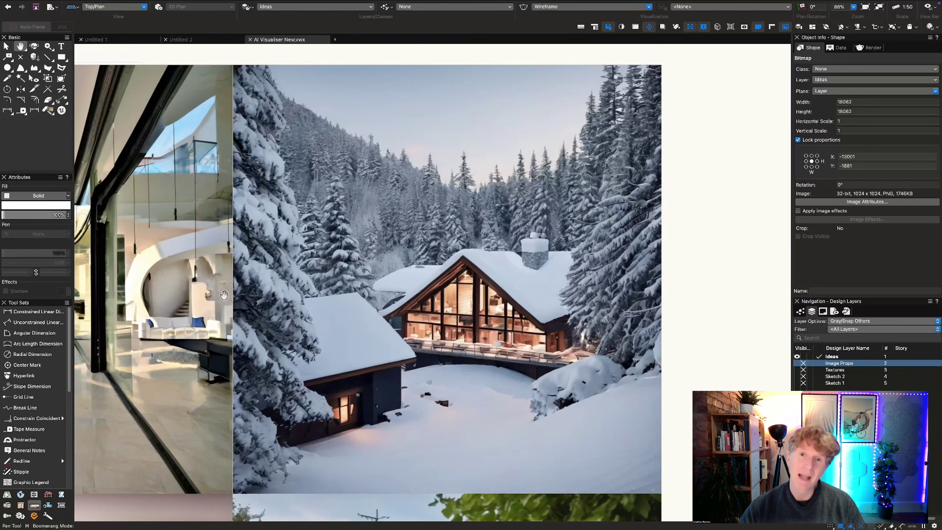
drag(334, 508, 442, 153)
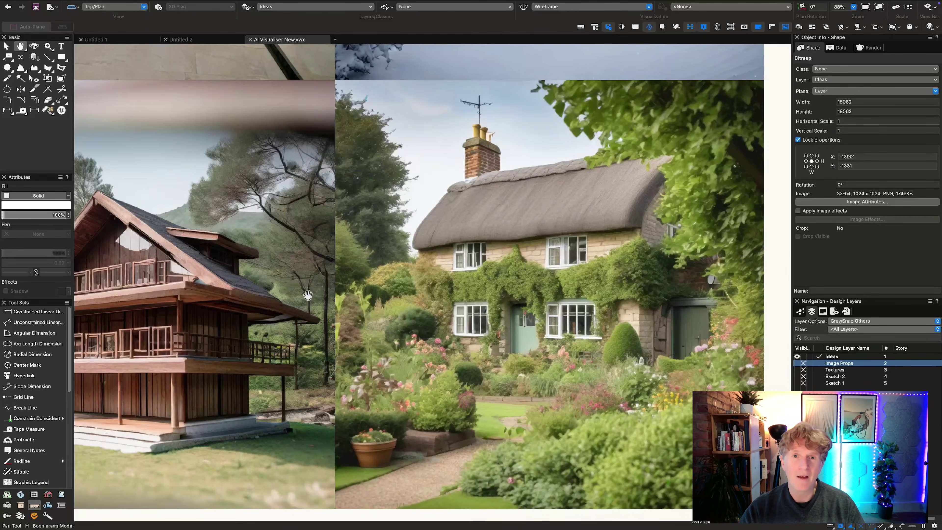
drag(293, 299, 622, 293)
drag(205, 313, 545, 314)
key(x)
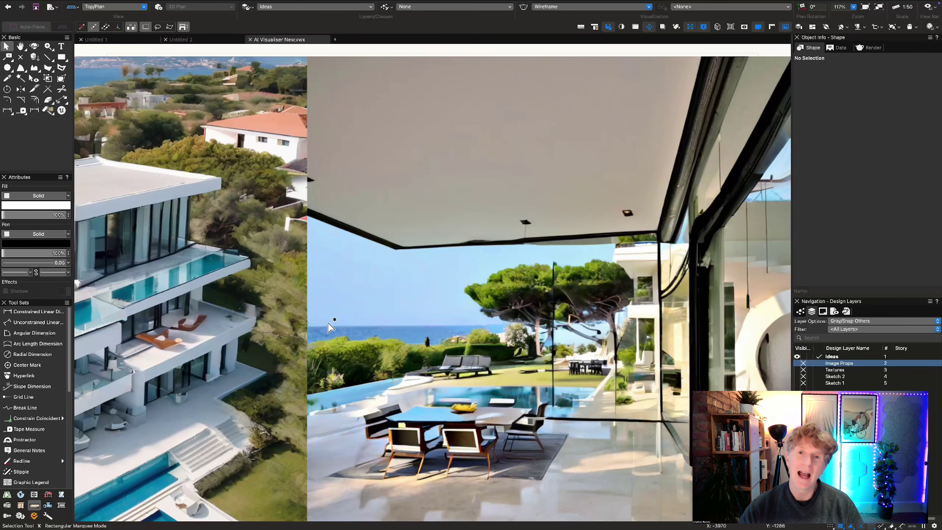
key(super+6)
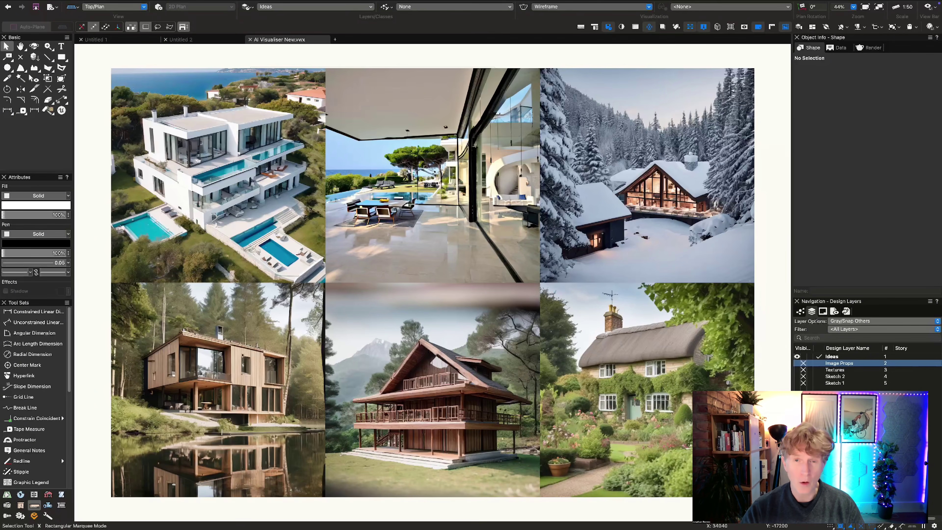